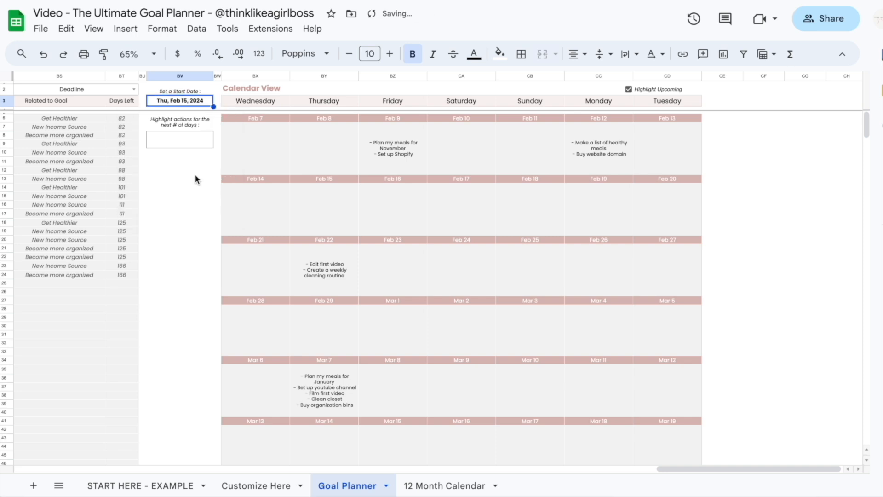
Step: Order the pending action steps summary by Action, by Deadline and finally by Related to Goal
scroll(520, 358, "left", 6)
scroll(520, 358, "left", 2)
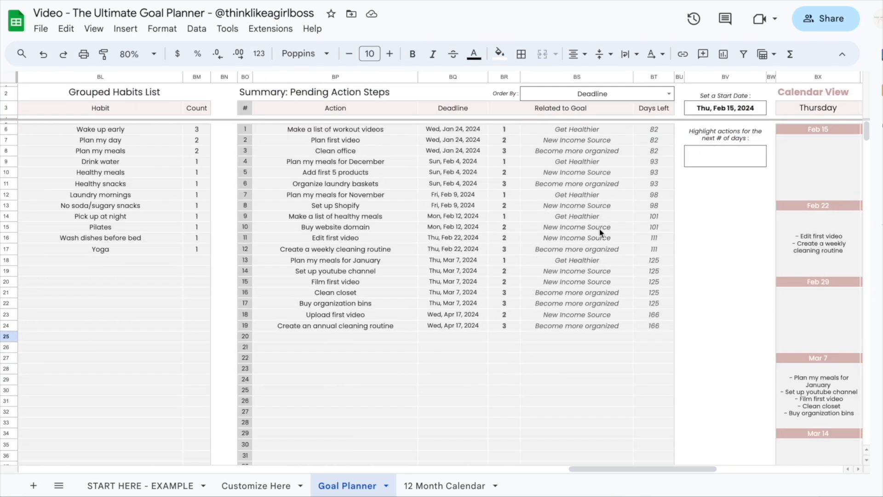
left_click(667, 93)
left_click(633, 111)
left_click(666, 94)
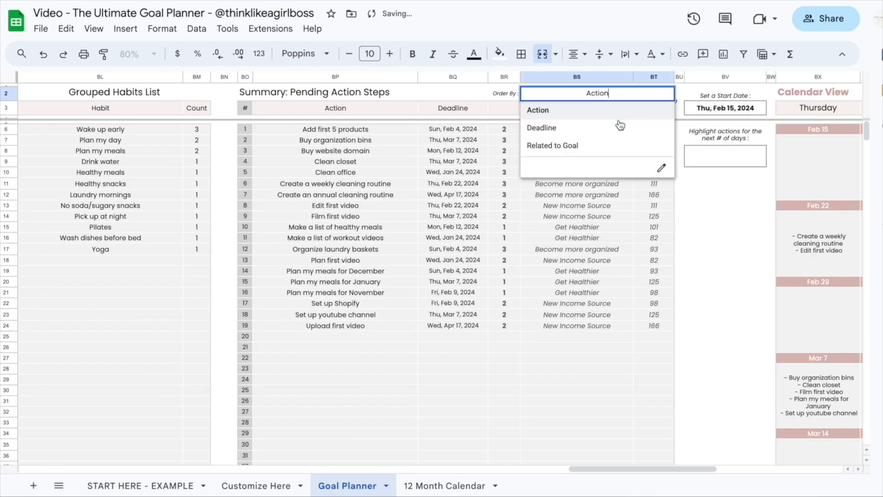
left_click(625, 126)
left_click(657, 95)
left_click(637, 145)
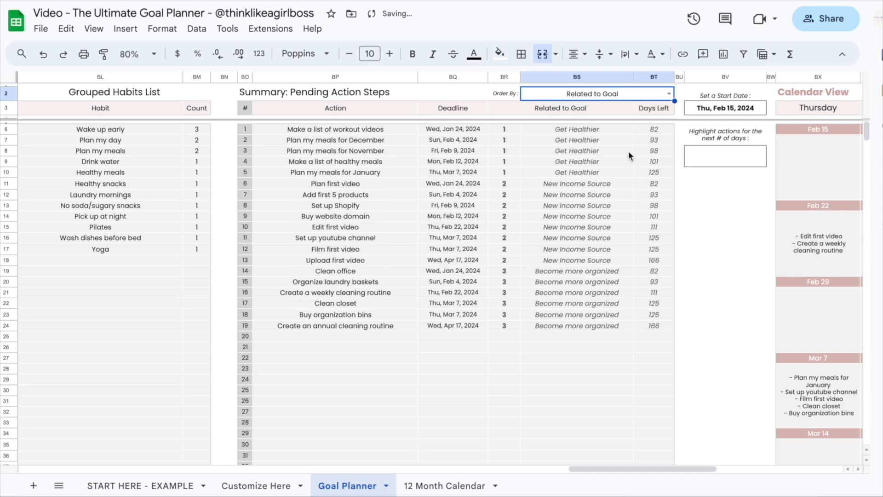
Step: Re-sort the habits summary by its second and third order options, returning to the first option
scroll(568, 270, "left", 8)
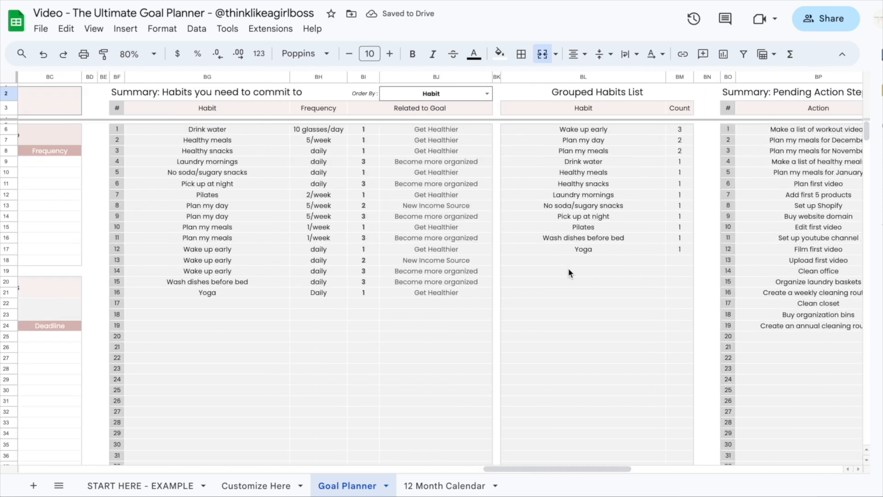
left_click(486, 93)
left_click(416, 129)
left_click(486, 93)
left_click(453, 144)
left_click(486, 93)
left_click(423, 110)
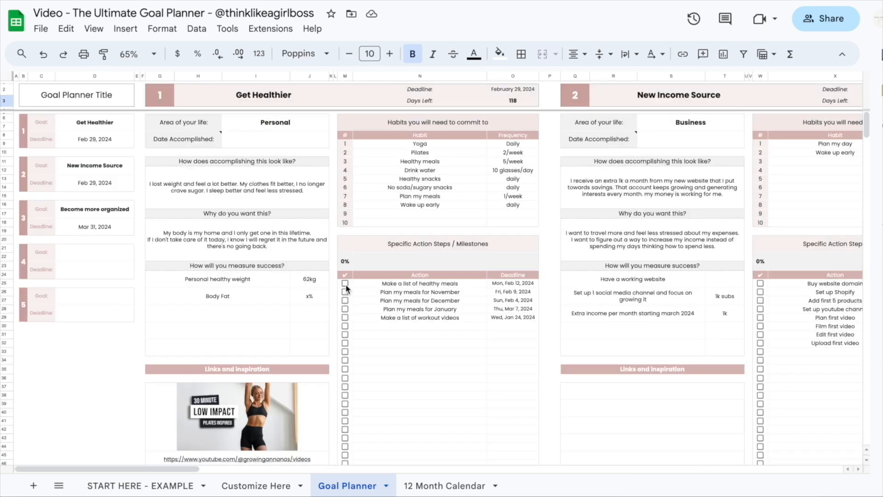
Step: Check off all five action steps of the Get Healthier goal as completed
left_click(345, 283)
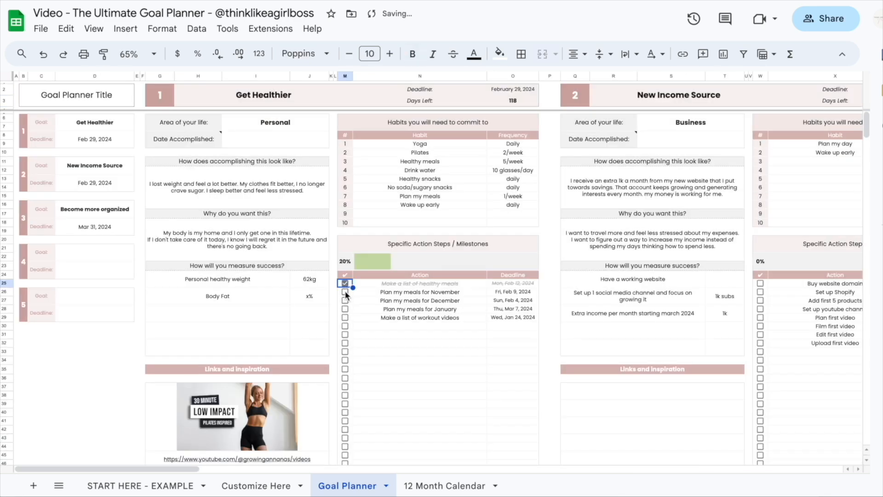
left_click(345, 292)
left_click(344, 300)
left_click(345, 309)
left_click(345, 318)
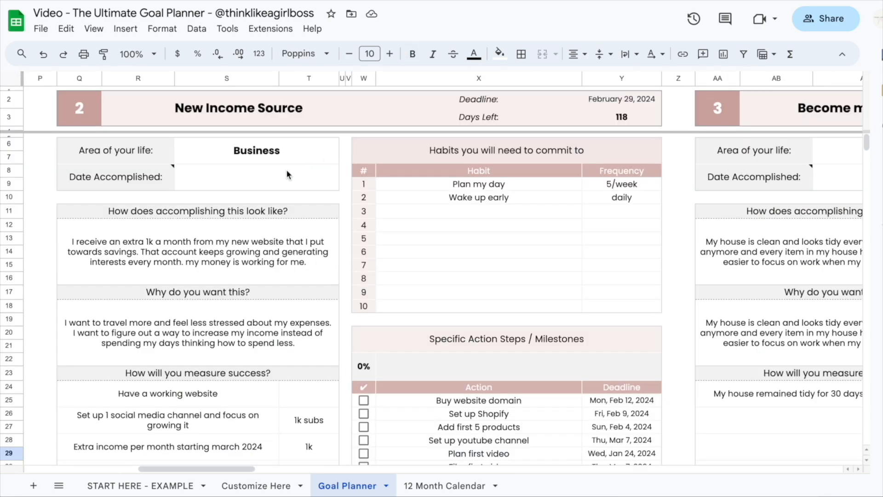
Step: Set the New Income Source goal's Date Accomplished to Feb 15, 2024 and check off its first five action steps
double_click(284, 172)
left_click(273, 261)
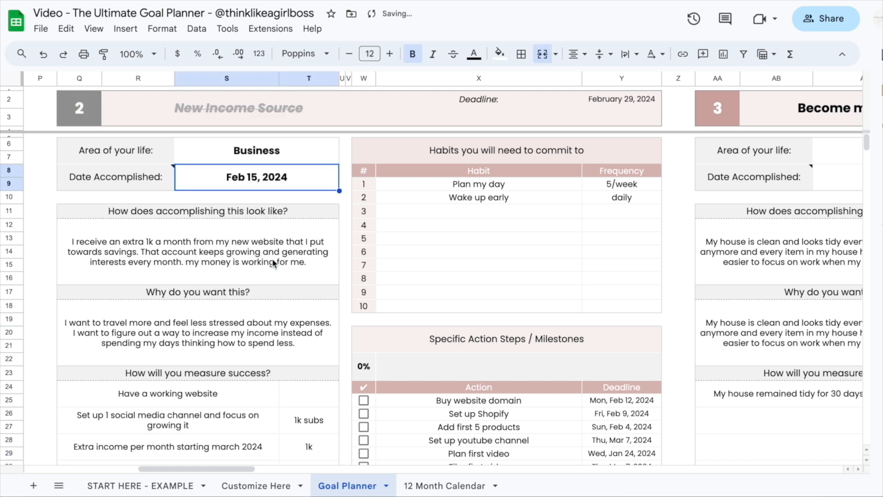
scroll(483, 355, "down", 2)
left_click(363, 330)
left_click(363, 342)
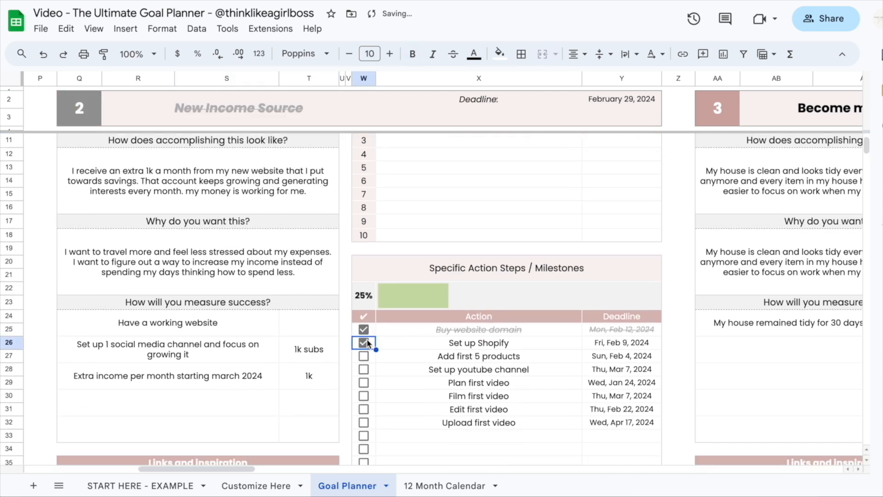
left_click(364, 356)
left_click(363, 369)
left_click(363, 382)
scroll(364, 386, "down", 2)
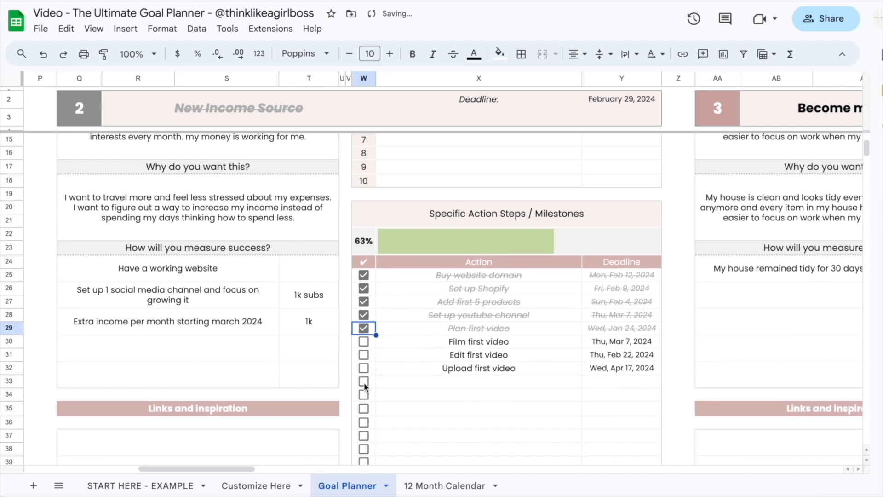
Step: Set the start month and year of the 12 Month Calendar sheet to January 2024
left_click(430, 486)
double_click(715, 107)
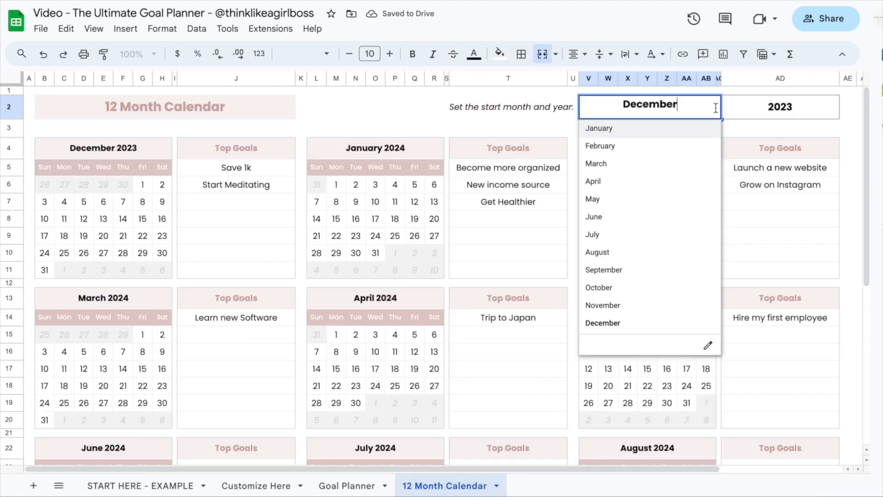
left_click(676, 131)
left_click(757, 107)
type("2024")
key("Return")
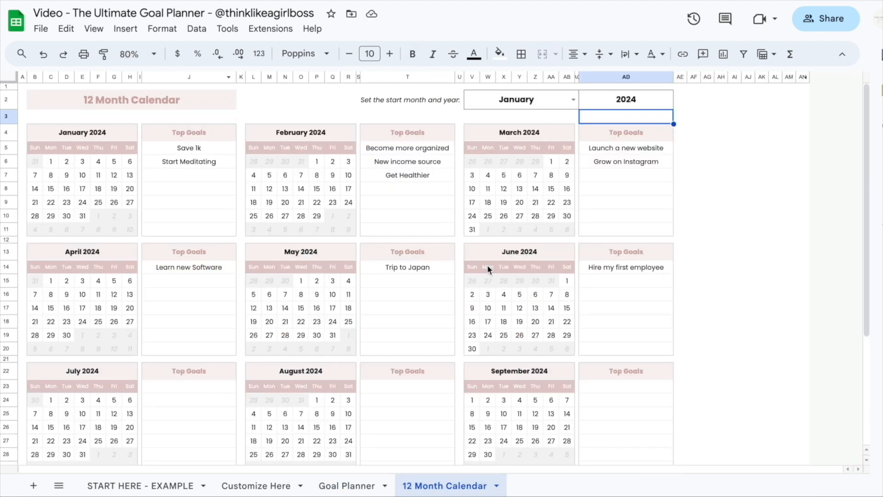
scroll(487, 264, "down", 5)
scroll(488, 269, "down", 3)
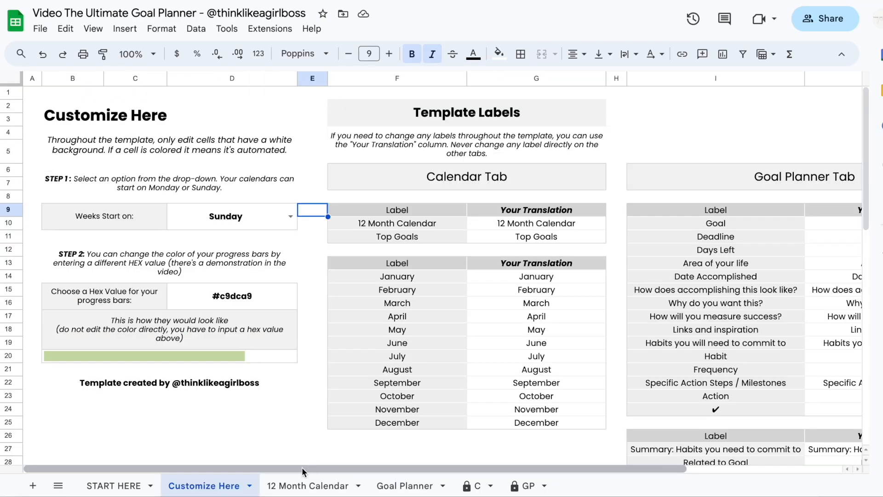
Step: Look through the blank template's 12 Month Calendar, Goal Planner and Customize Here sheets, ending on the calendar
left_click(295, 485)
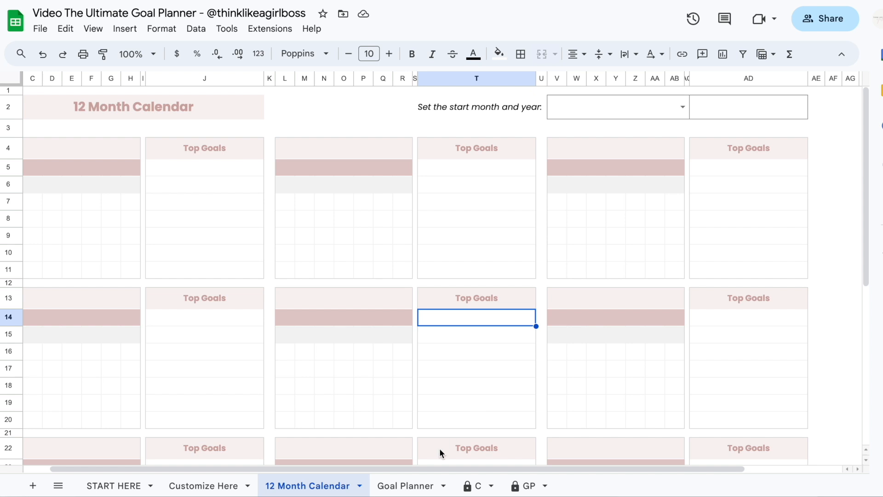
left_click(405, 485)
scroll(505, 309, "right", 2)
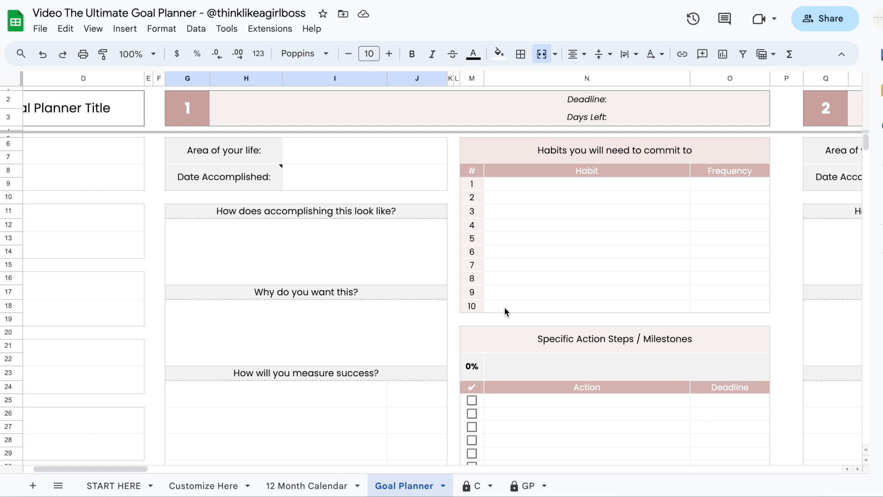
left_click(302, 481)
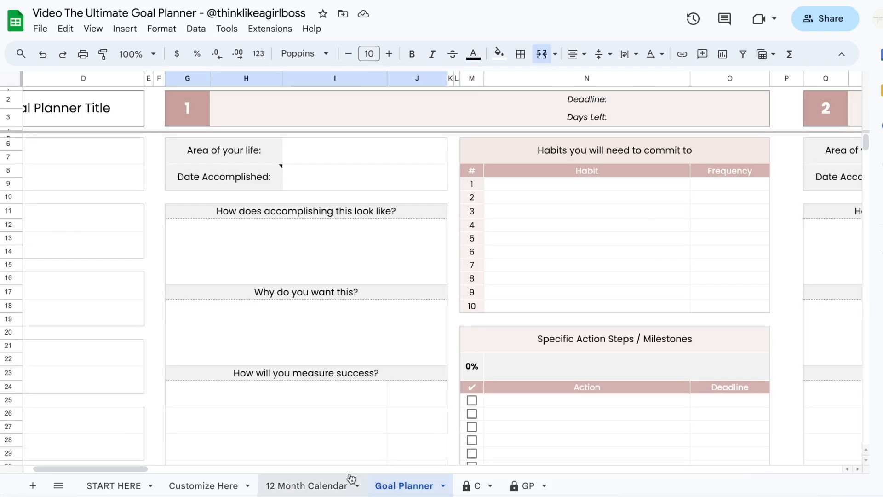
left_click(317, 483)
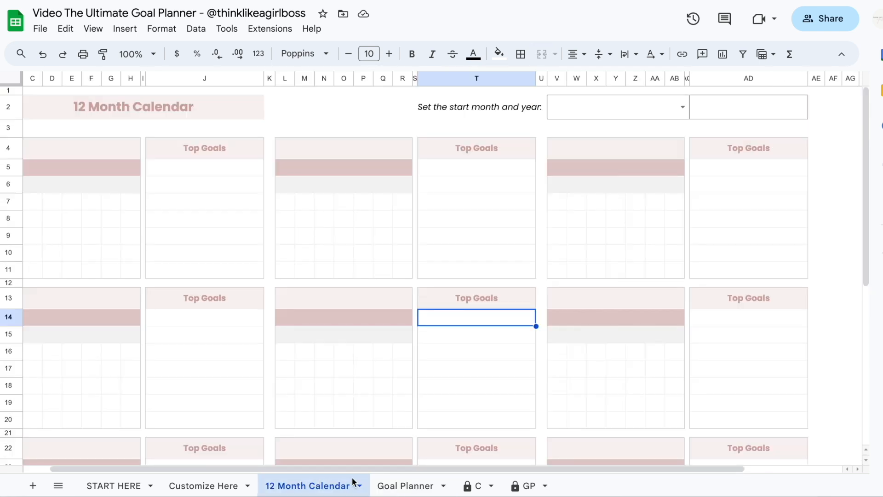
left_click(398, 486)
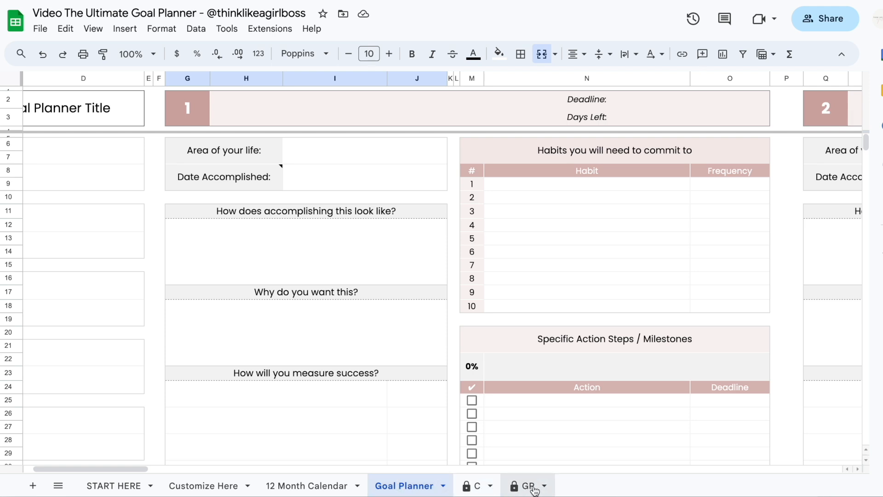
left_click(226, 485)
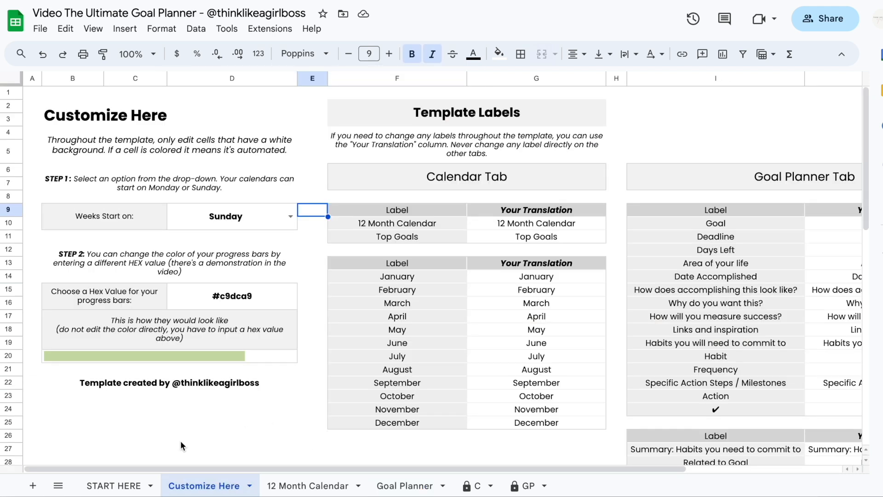
left_click(314, 483)
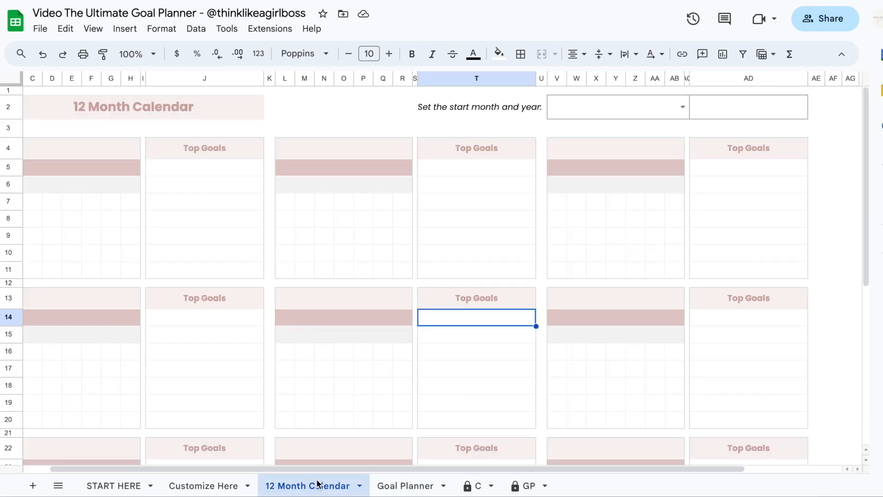
left_click(466, 405)
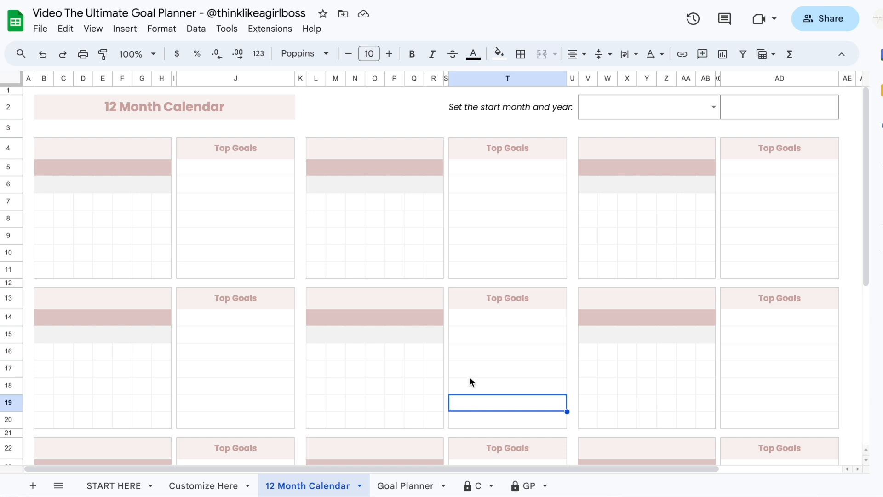
Step: Set the blank calendar's start month to October and its year to 2023, and look over the twelve months
left_click(711, 108)
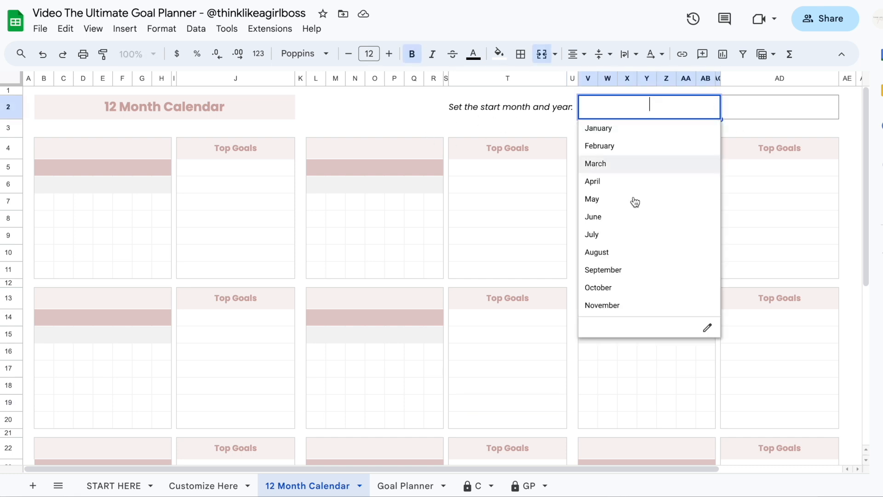
left_click(618, 287)
left_click(762, 108)
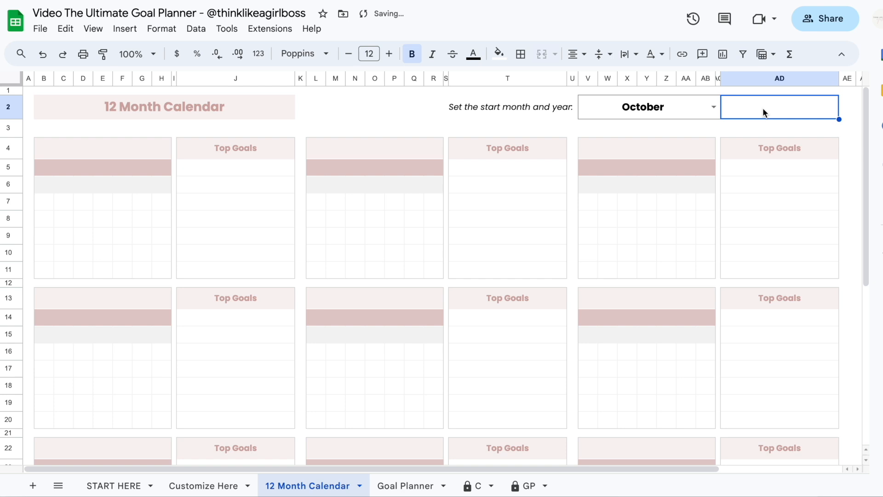
type("2023")
key("Return")
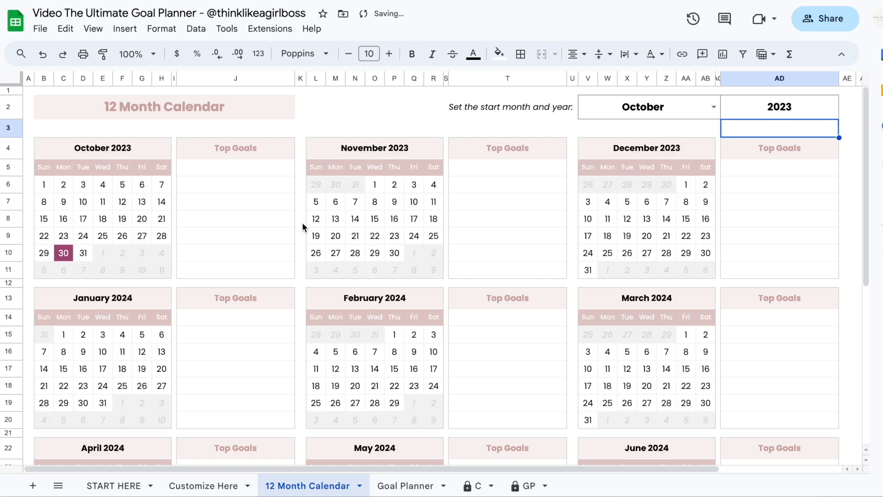
scroll(642, 236, "down", 5)
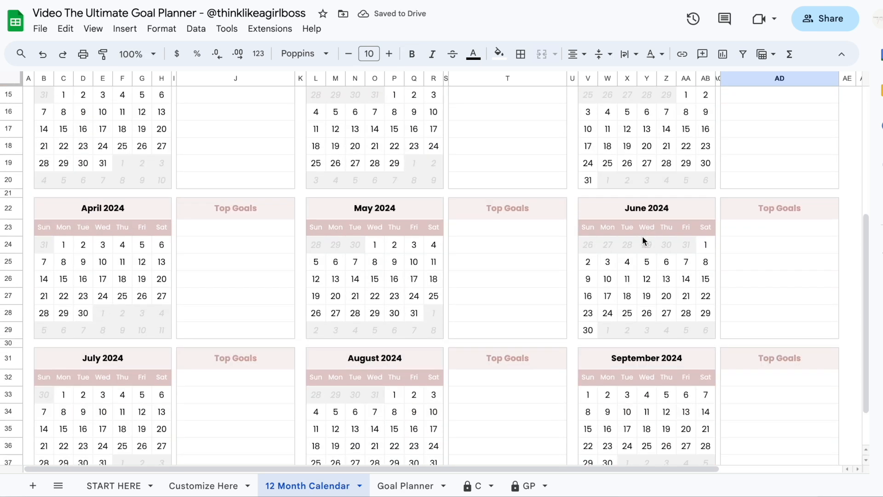
scroll(642, 236, "up", 5)
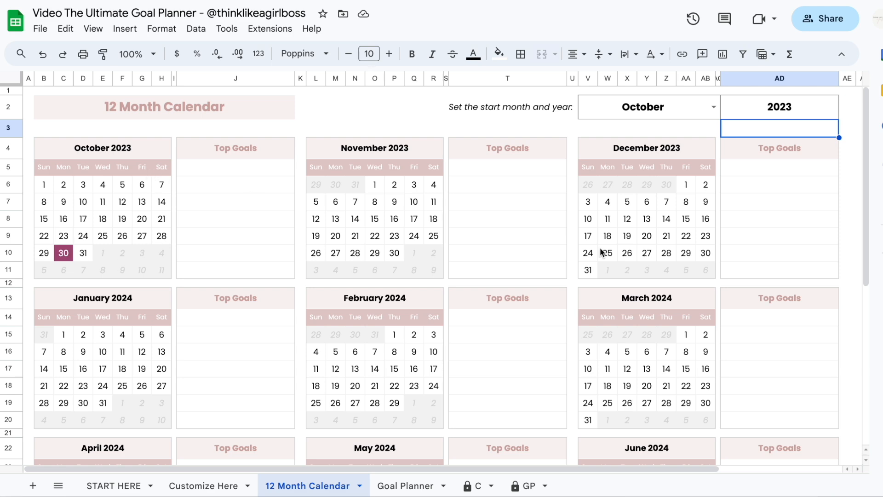
scroll(599, 247, "down", 5)
scroll(600, 247, "up", 5)
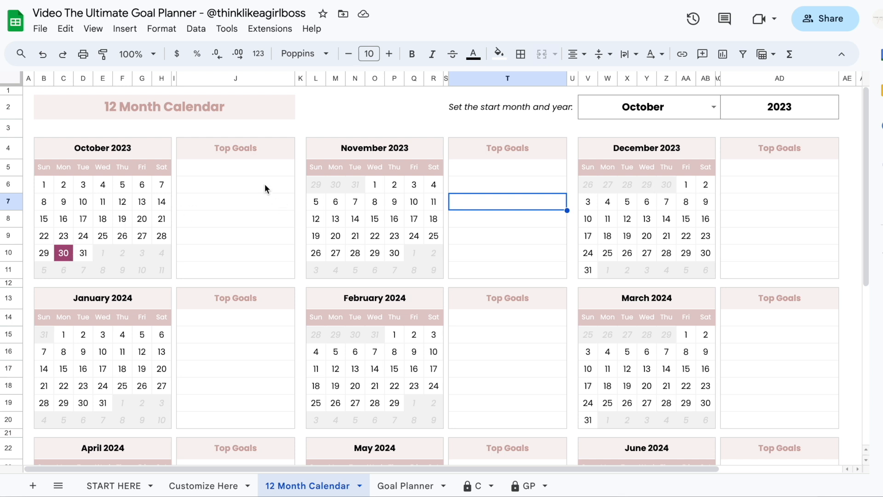
Step: Try starting the 12-month calendar in January 2024
left_click(713, 107)
left_click(597, 126)
left_click(745, 113)
type("2024")
key("Return")
Step: Set the calendar's start month back to October and its year to 2023
left_click(713, 106)
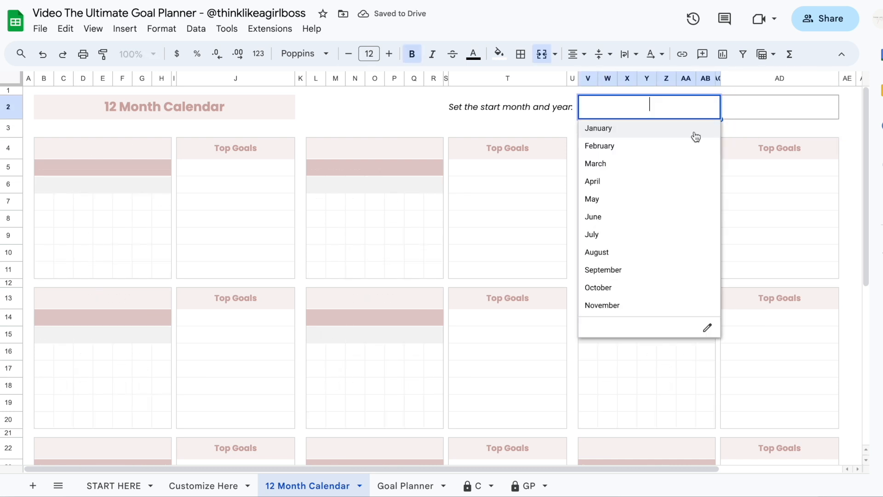
left_click(619, 286)
left_click(735, 100)
type("2023")
left_click(202, 167)
left_click_drag(202, 168, 207, 272)
left_click(478, 186)
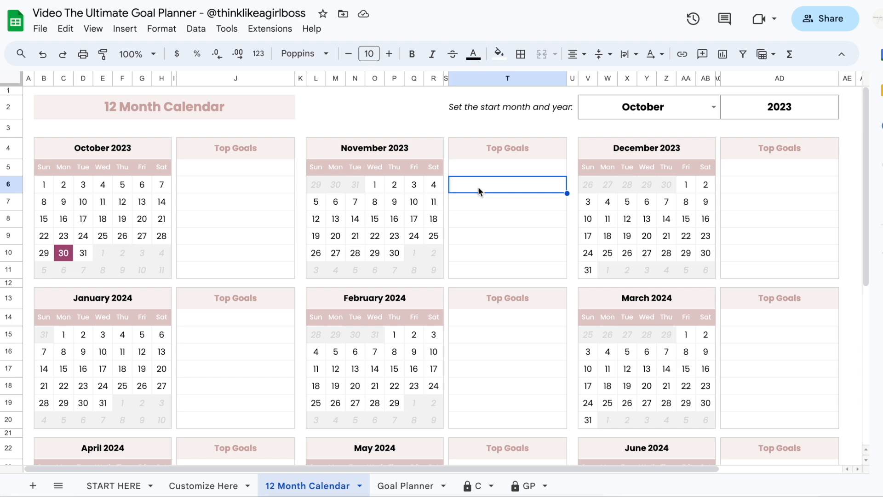
left_click(738, 191)
scroll(572, 307, "down", 3)
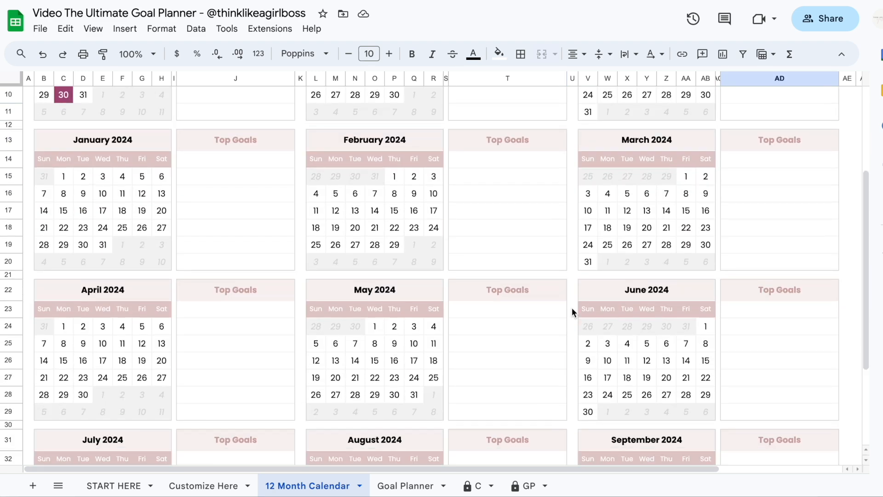
scroll(572, 307, "up", 3)
Step: Enter "Get Healthier" and "New income source" as the top goals for October 2023
left_click(250, 166)
type("G")
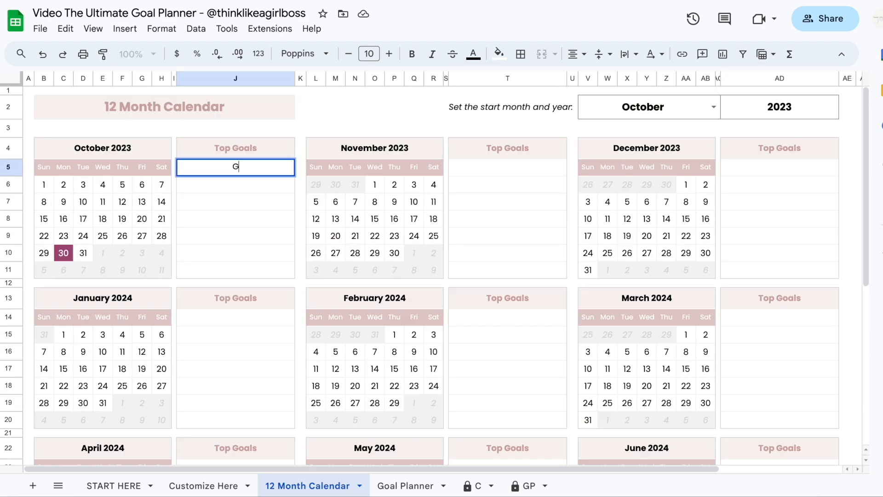
type("et Healthier")
key("Return")
type("New income source")
Step: Enter "Trip to Japan" as the first top goal for February 2024
left_click(507, 317)
type("Trip to Japan")
key("Return")
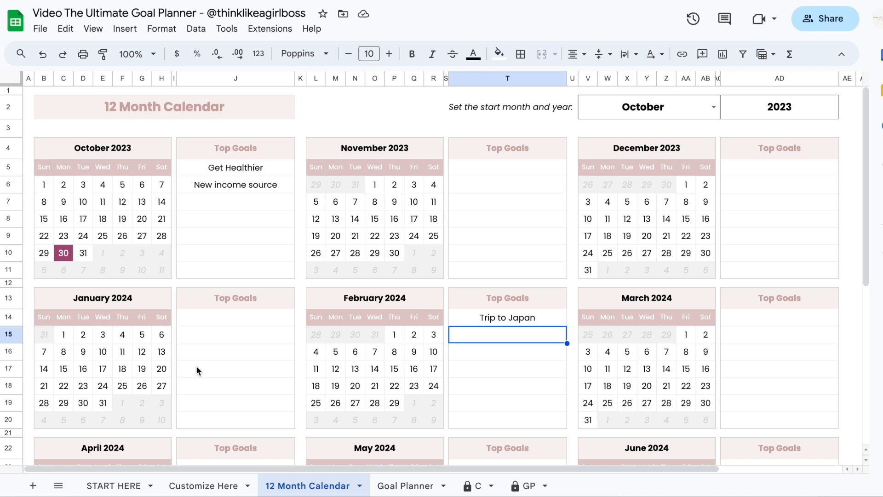
Step: Set the template's weeks to start on Monday in the Customize Here sheet and return to the 12 Month Calendar
left_click(203, 486)
left_click(291, 218)
left_click(223, 256)
left_click(306, 485)
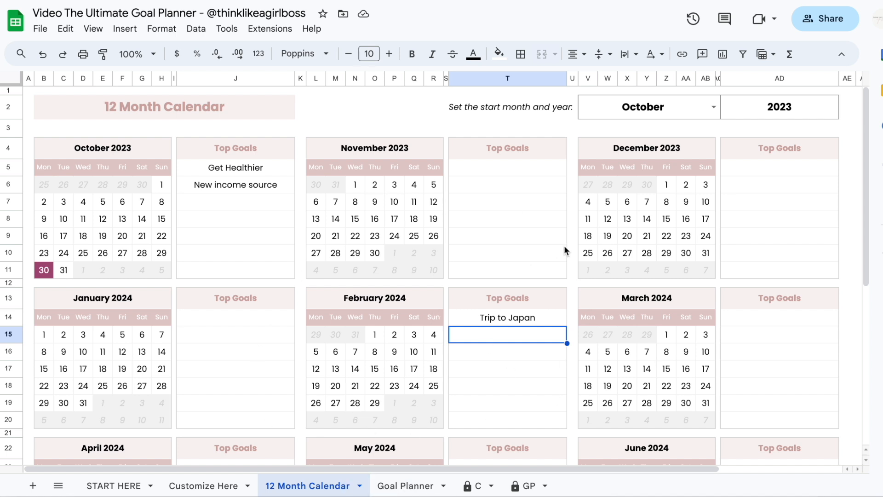
Step: Enter "Get Healthier" as the first goal in the Goal Planner sheet
left_click(403, 485)
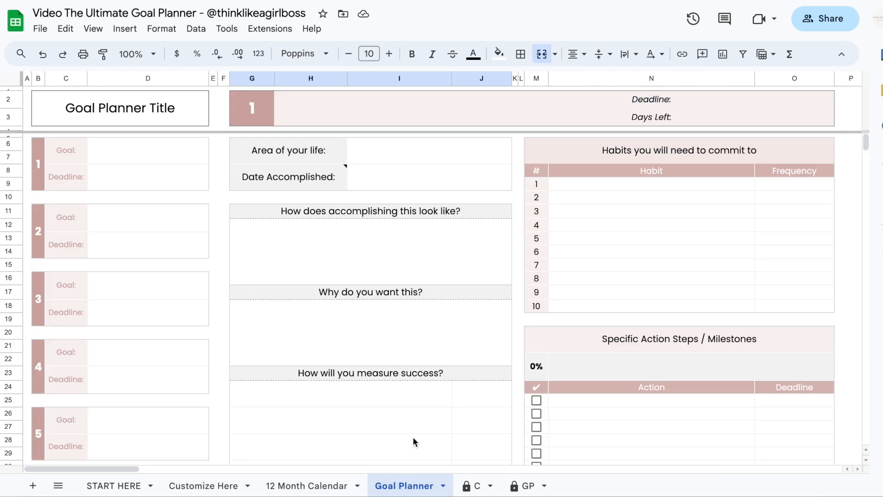
left_click(184, 152)
left_click(152, 113)
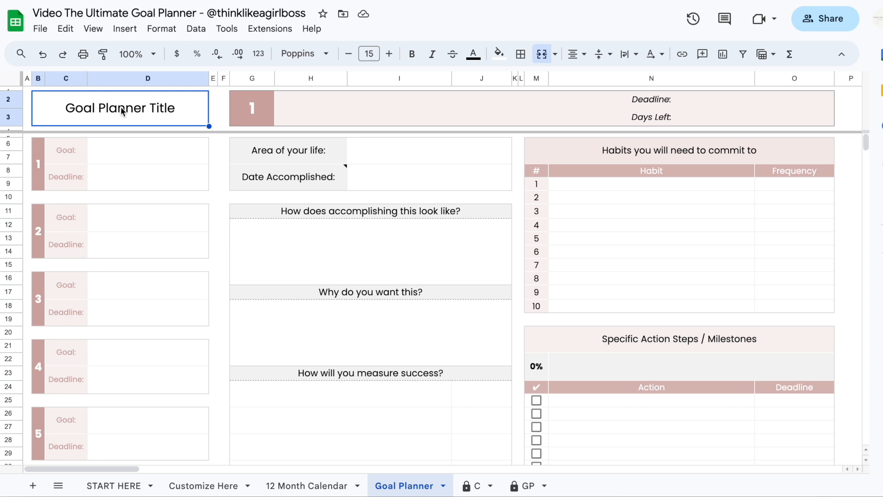
left_click(127, 144)
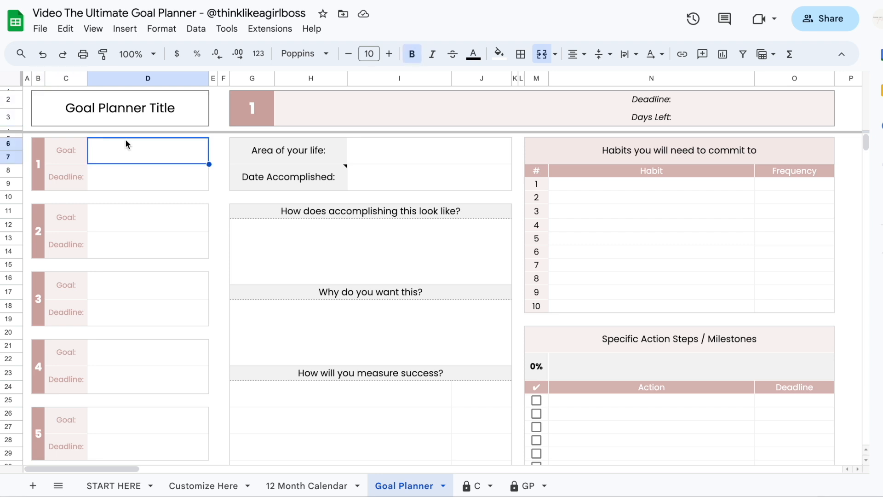
type("G")
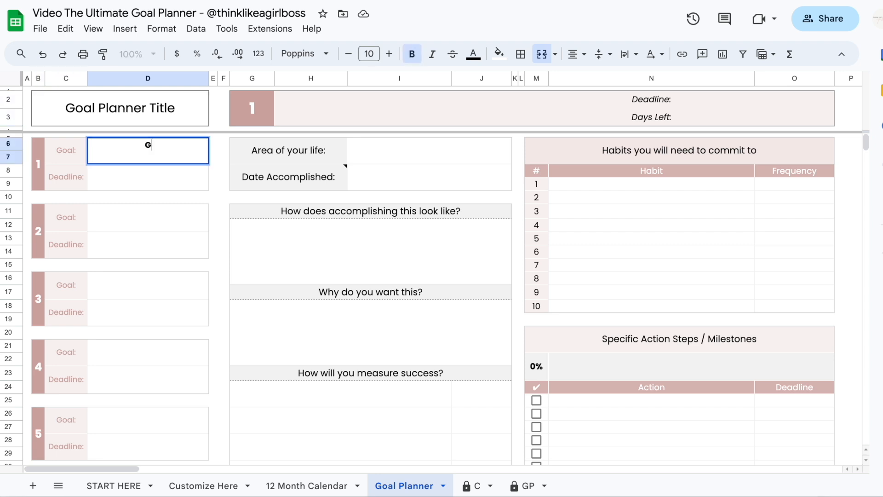
type("et Healthier")
key("Return")
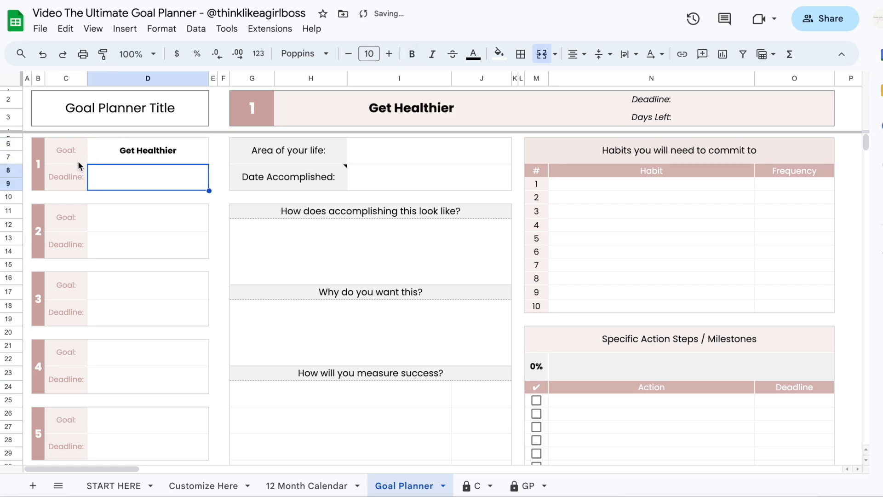
Step: Set the deadline of the first goal, Get Healthier, to January 31, 2024
double_click(139, 178)
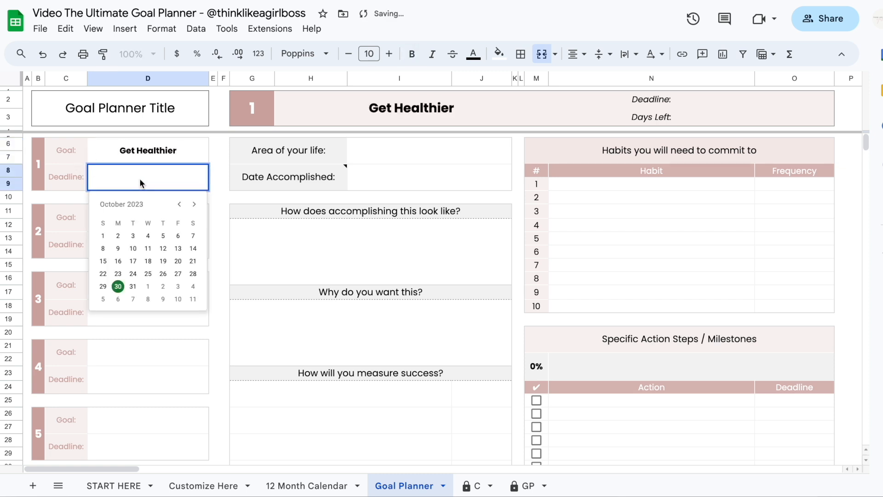
left_click(194, 203)
left_click(194, 203)
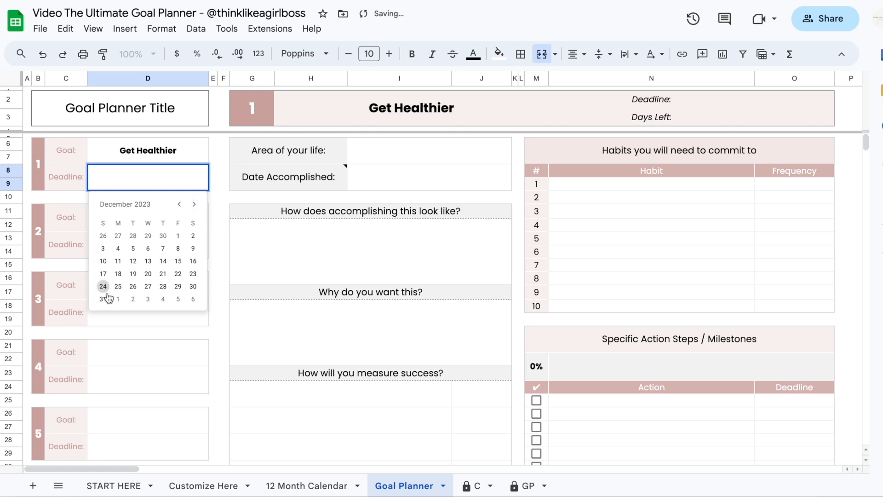
left_click(194, 204)
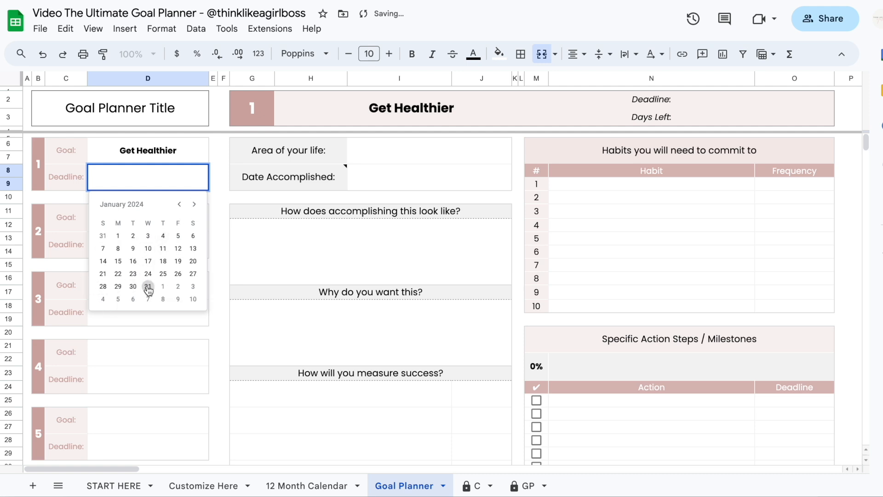
left_click(147, 286)
left_click(214, 210)
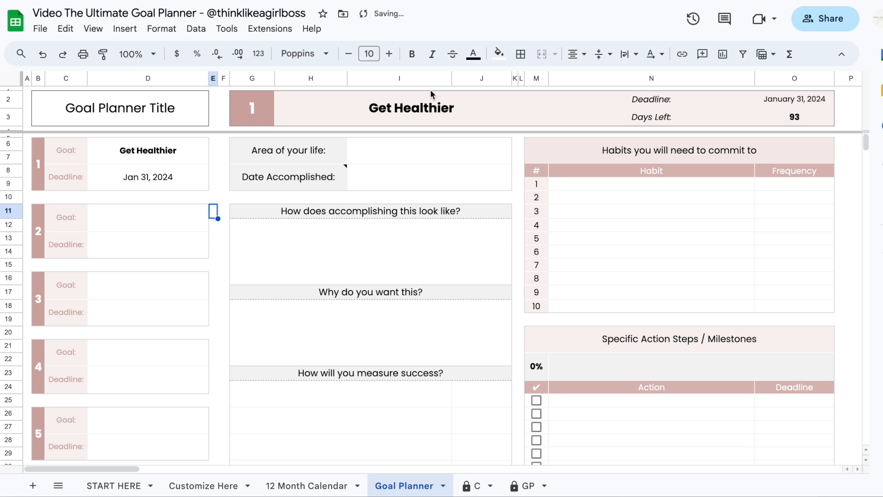
Step: Examine how goal 1's name, deadline and days left carry over to its detail section, and compare it with goal 2's section
left_click_drag(253, 113, 789, 114)
left_click_drag(195, 160, 193, 181)
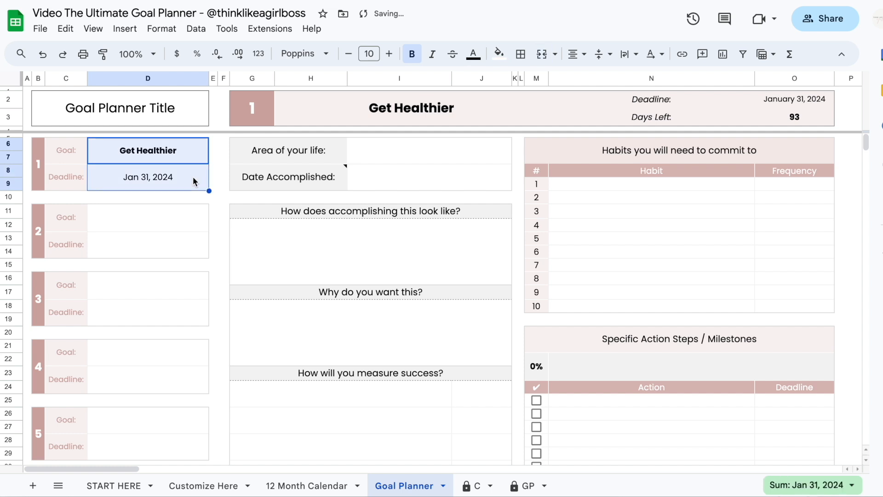
left_click(417, 103)
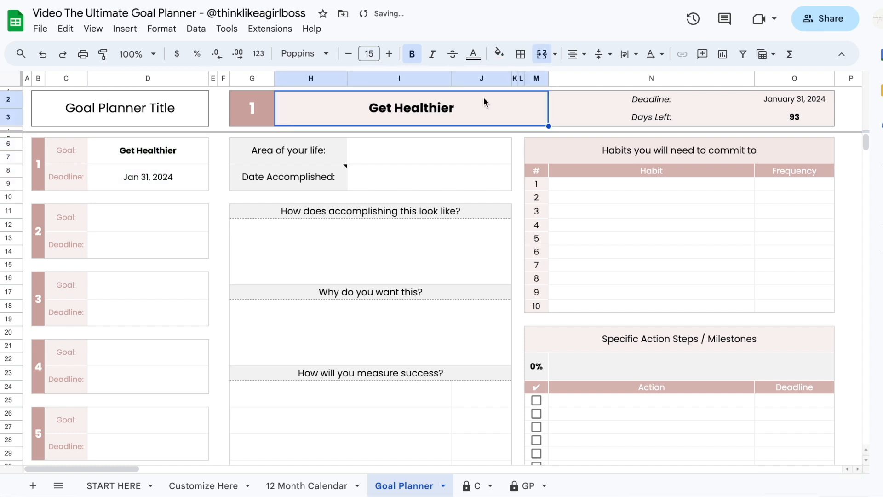
left_click(784, 100)
left_click(775, 118)
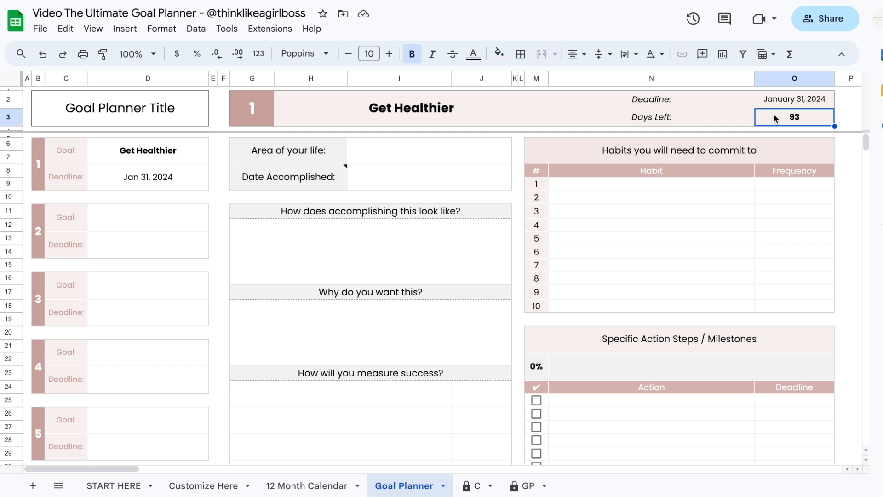
left_click(148, 217)
left_click_drag(252, 78, 779, 76)
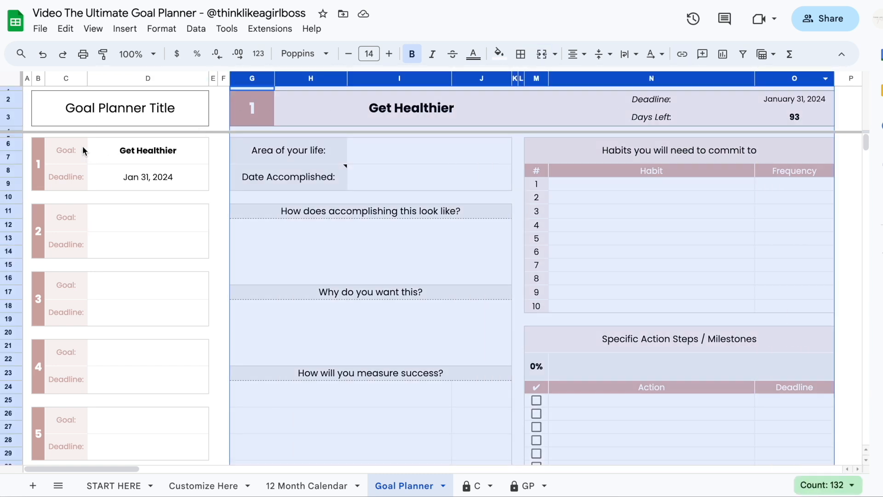
left_click(37, 170)
scroll(634, 197, "right", 8)
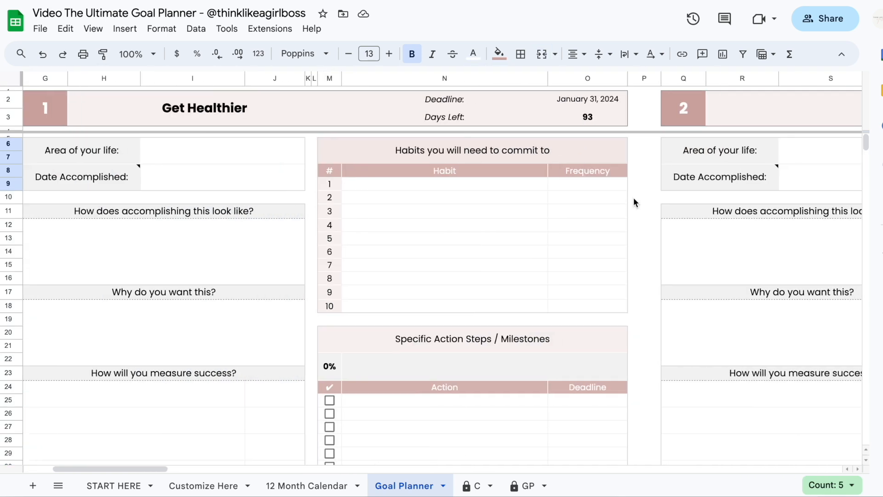
scroll(564, 210, "right", 8)
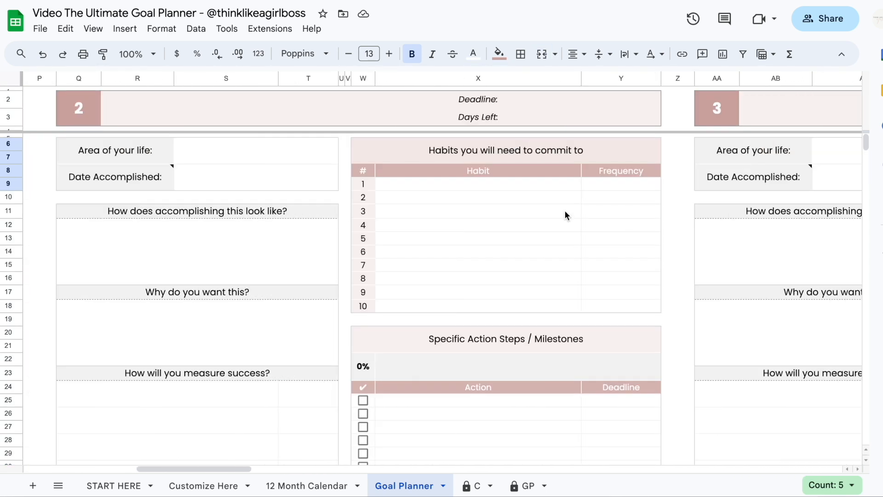
left_click_drag(77, 115, 628, 105)
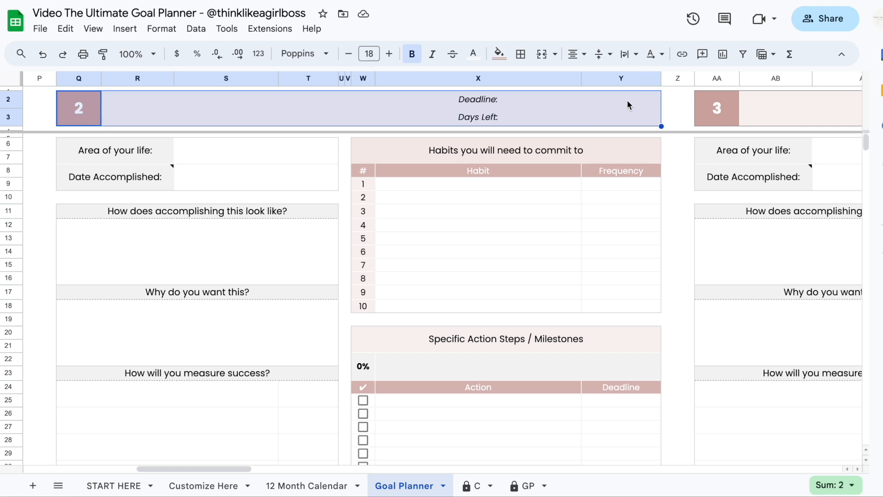
left_click(70, 115)
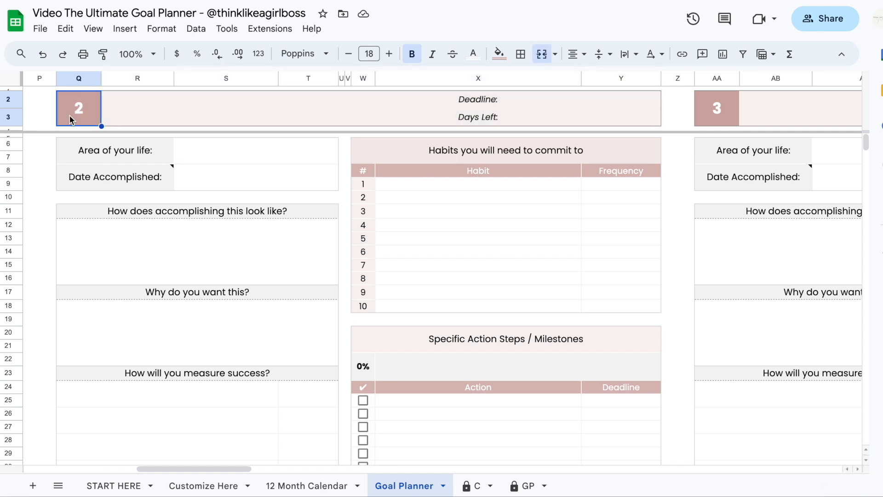
Step: Enter "New Income Source" as the second goal and check the header of goal 2's detail section
scroll(233, 251, "left", 15)
left_click(173, 216)
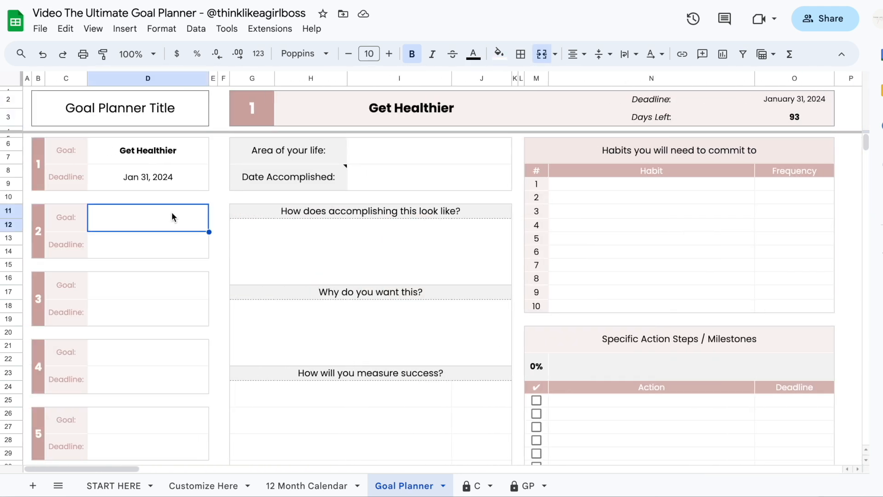
type("New Income Source")
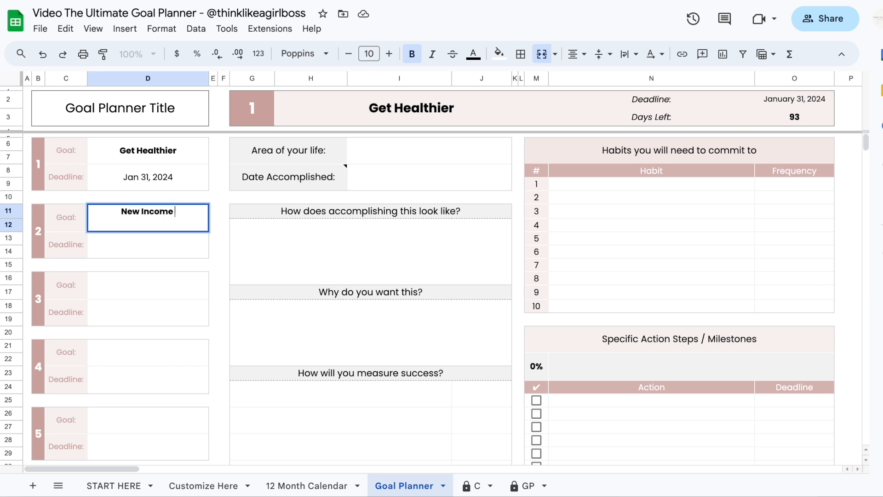
key("Tab")
scroll(401, 276, "right", 10)
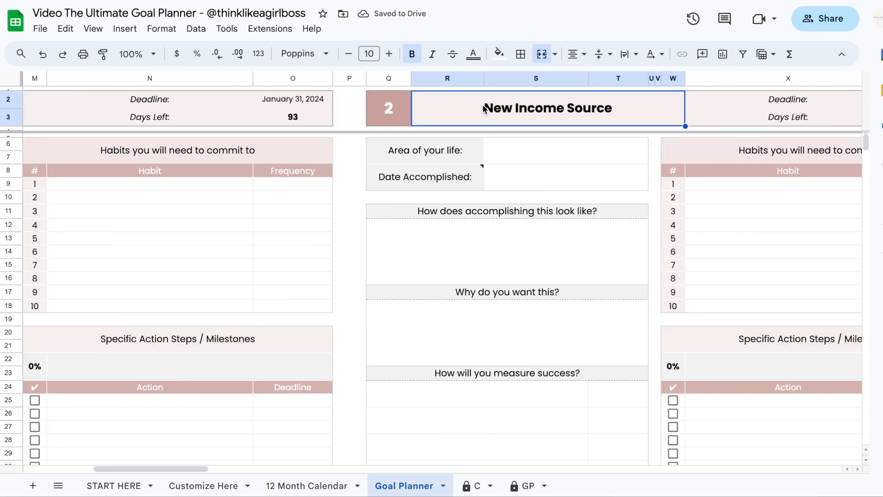
left_click(485, 110)
scroll(481, 104, "left", 15)
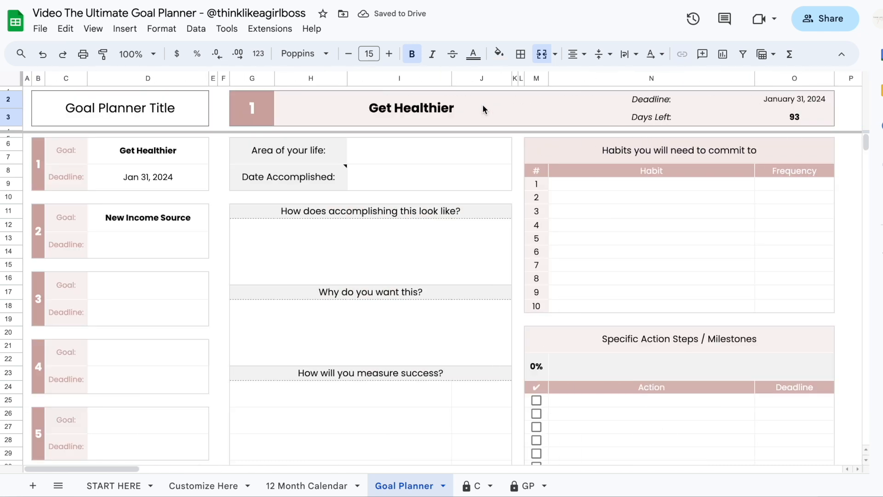
Step: Set the second goal's deadline to February 29, 2024 and check the deadline and days left in its detail section
left_click(151, 242)
double_click(150, 243)
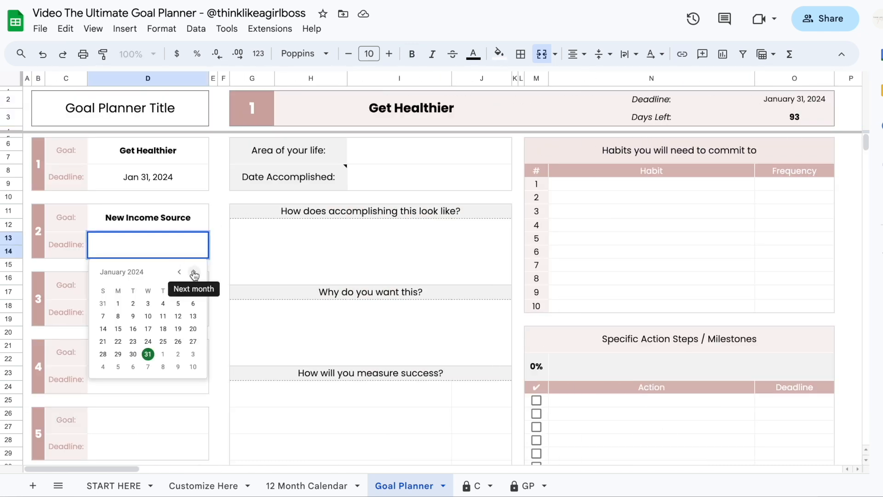
left_click(194, 272)
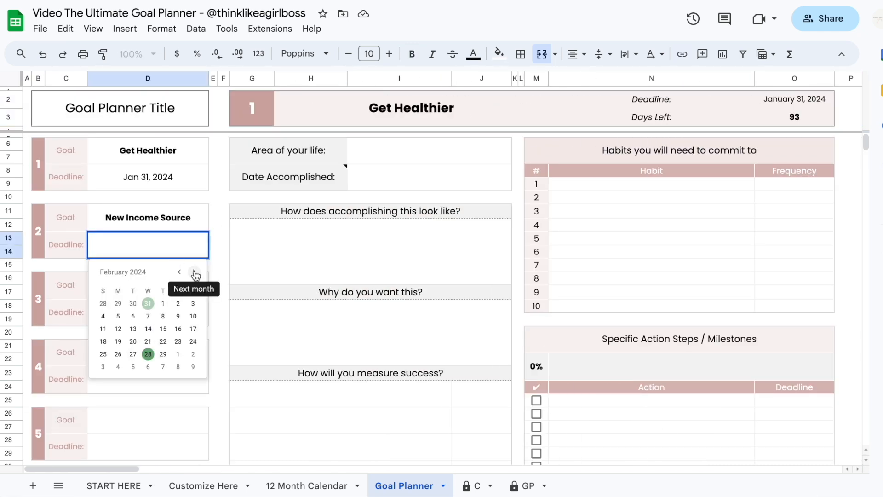
left_click(163, 354)
scroll(582, 230, "right", 15)
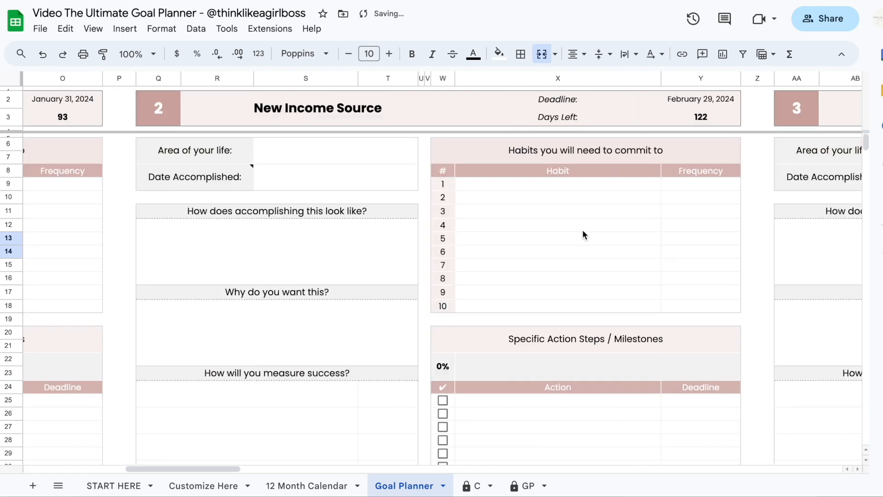
left_click(580, 101)
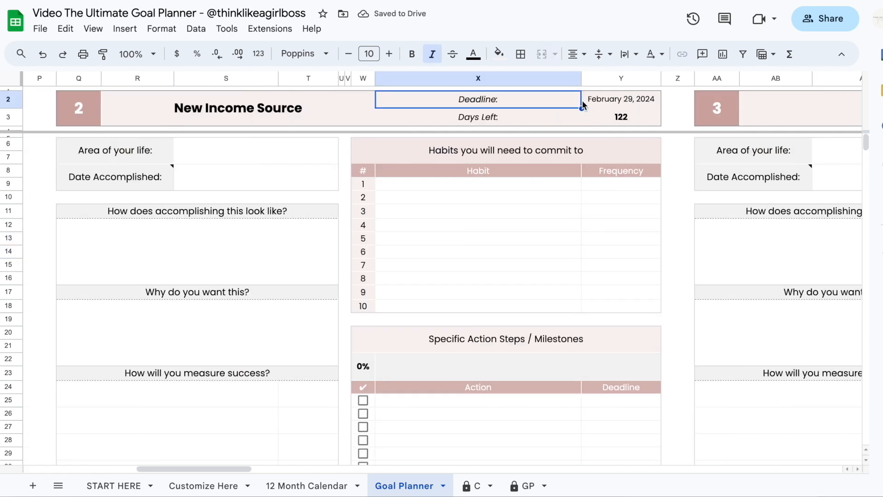
left_click(621, 115)
Step: Look through goal 1's detail section, covering the habits, reflection questions, links and inspiration, and action steps
scroll(551, 156, "left", 15)
left_click(611, 242)
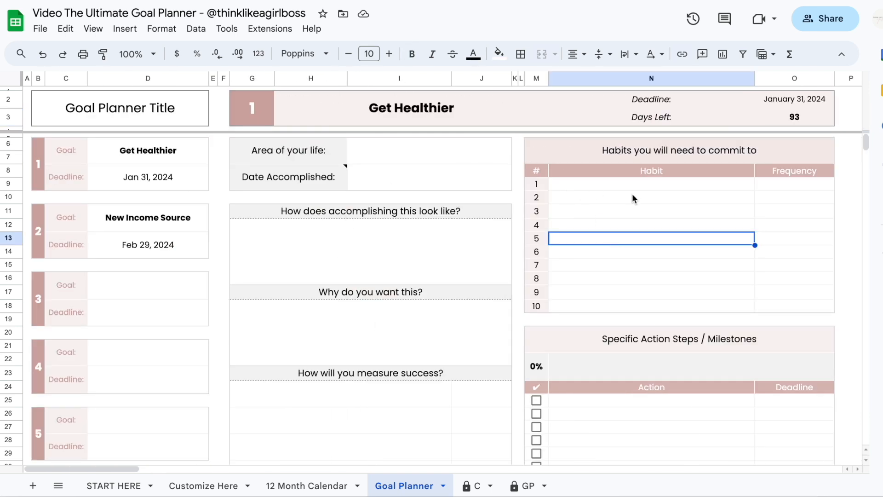
left_click(644, 198)
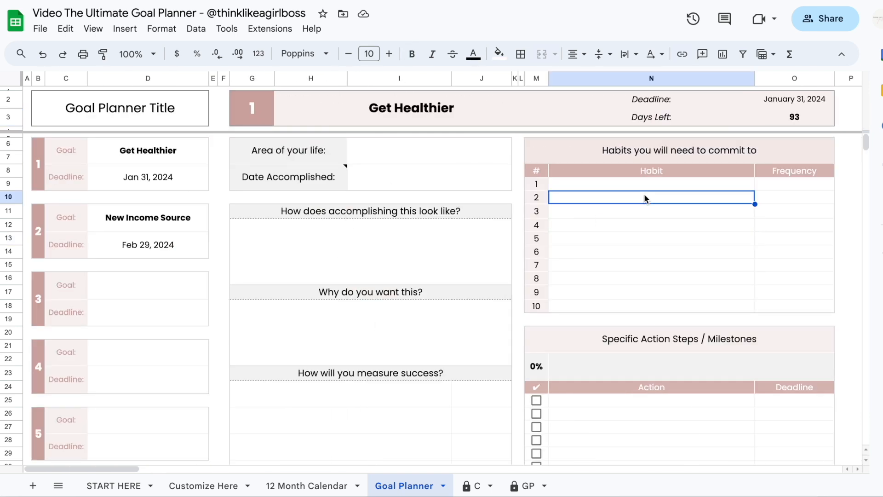
left_click_drag(393, 211, 404, 358)
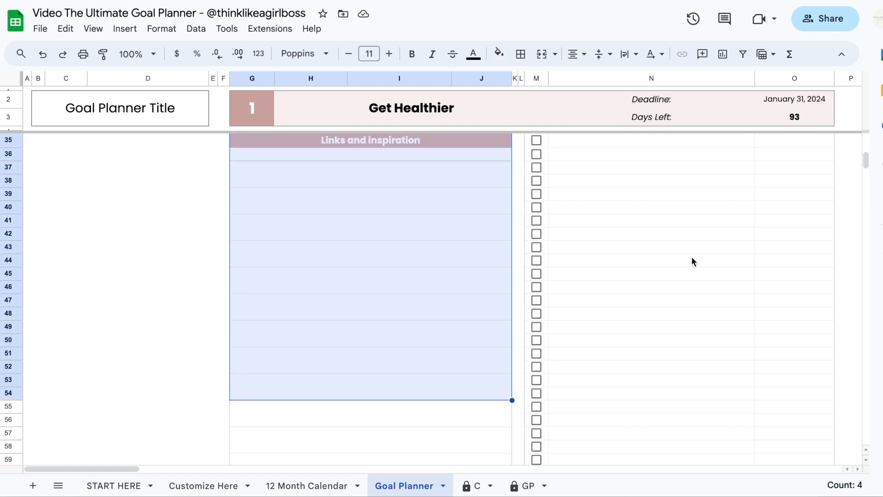
scroll(691, 257, "up", 10)
left_click_drag(609, 150, 626, 386)
left_click(630, 407)
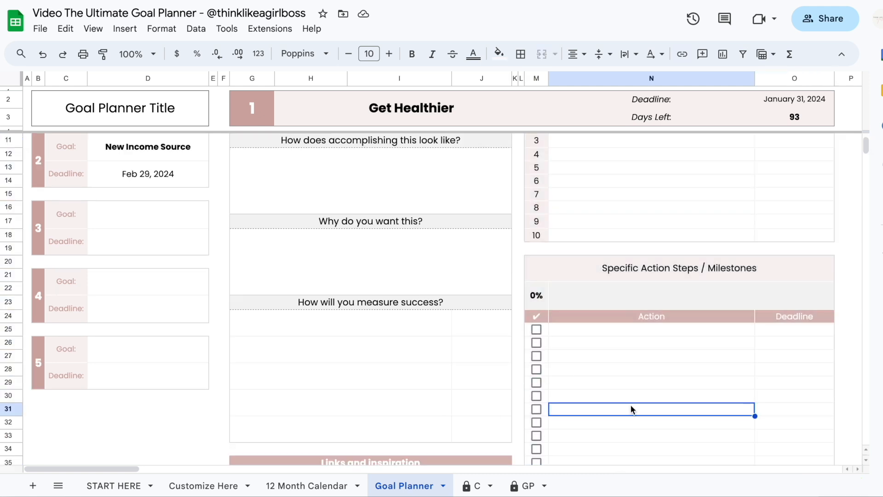
scroll(630, 407, "up", 3)
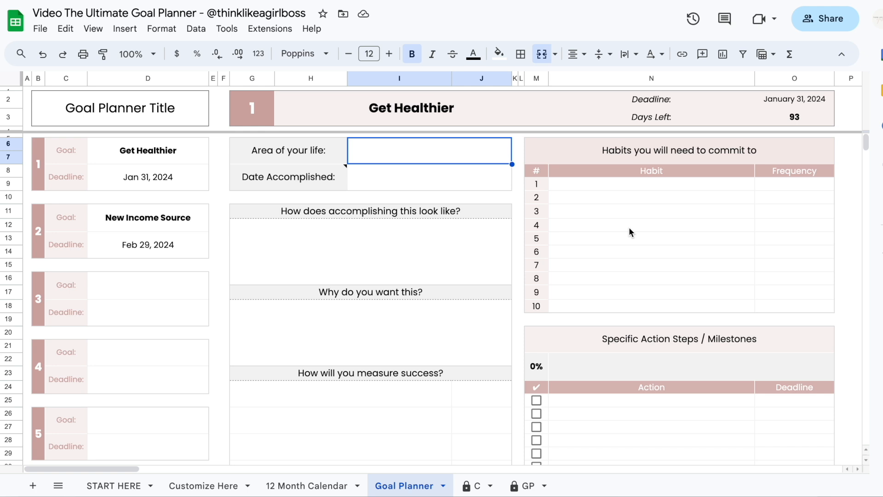
left_click(412, 213)
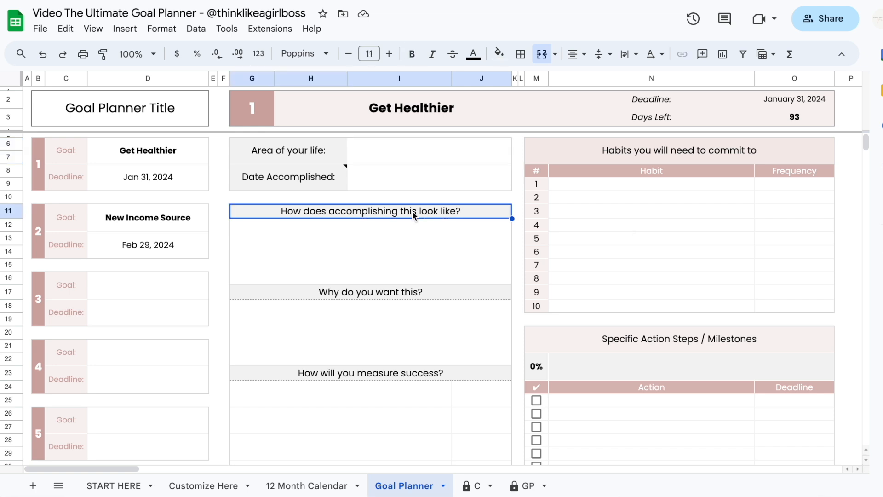
left_click(680, 298)
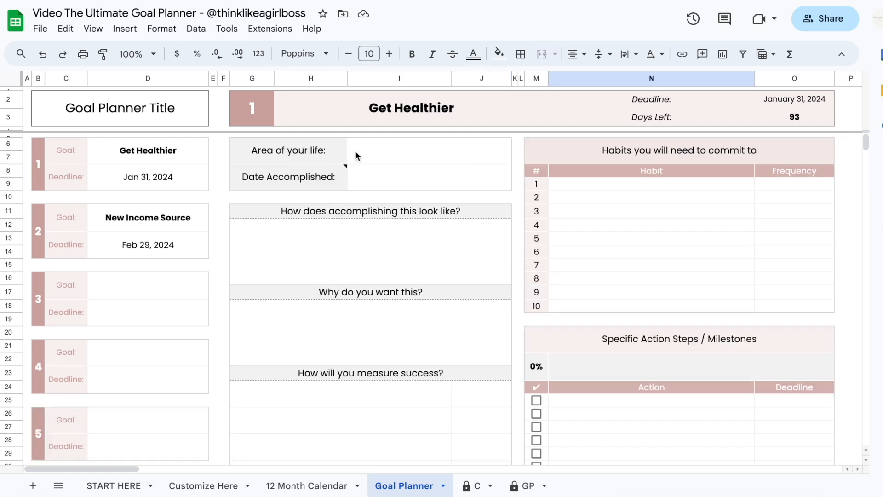
Step: Set goal 1's area of life to "Personal"
left_click(367, 155)
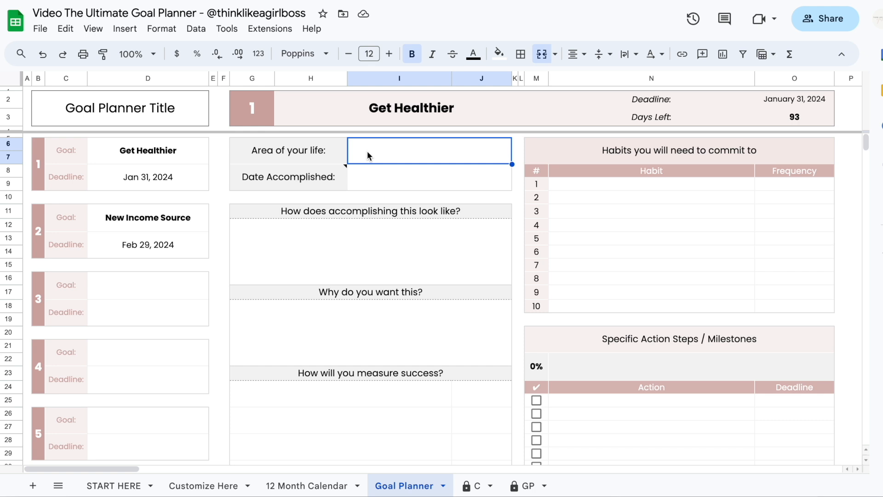
type("Personal")
Step: Try February 21, 2024 as goal 1's date accomplished and clear the date again
left_click(374, 180)
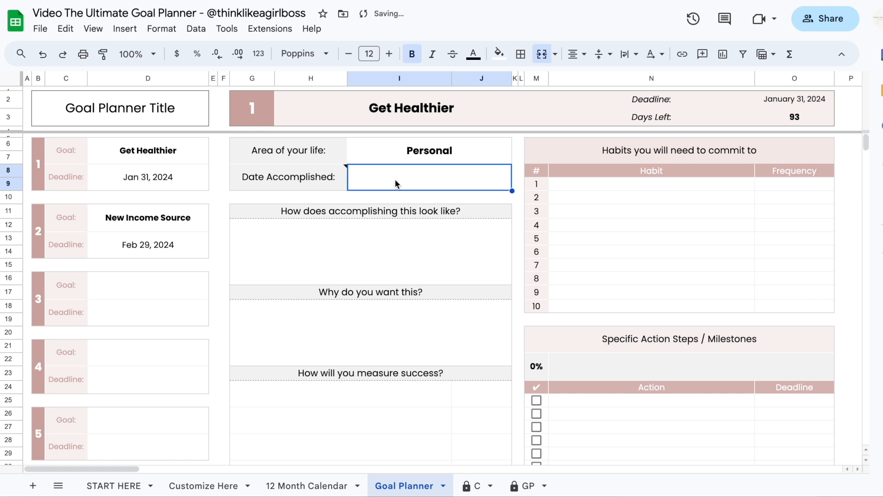
double_click(394, 183)
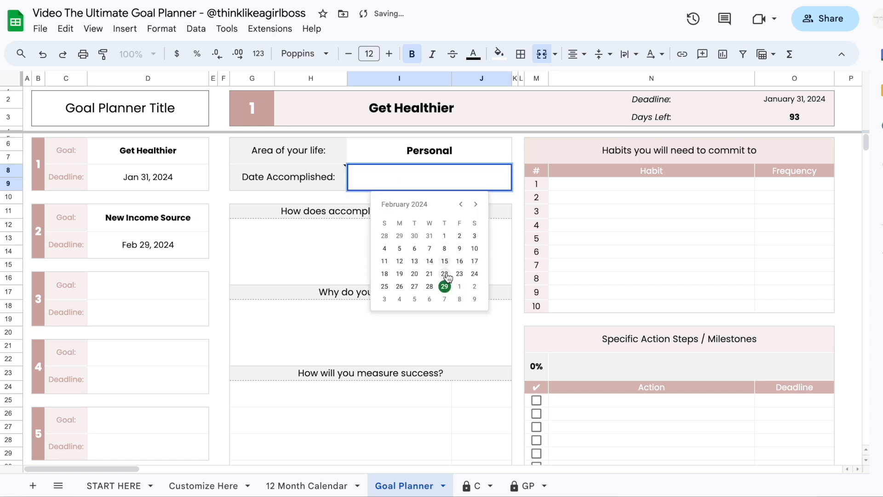
left_click(429, 274)
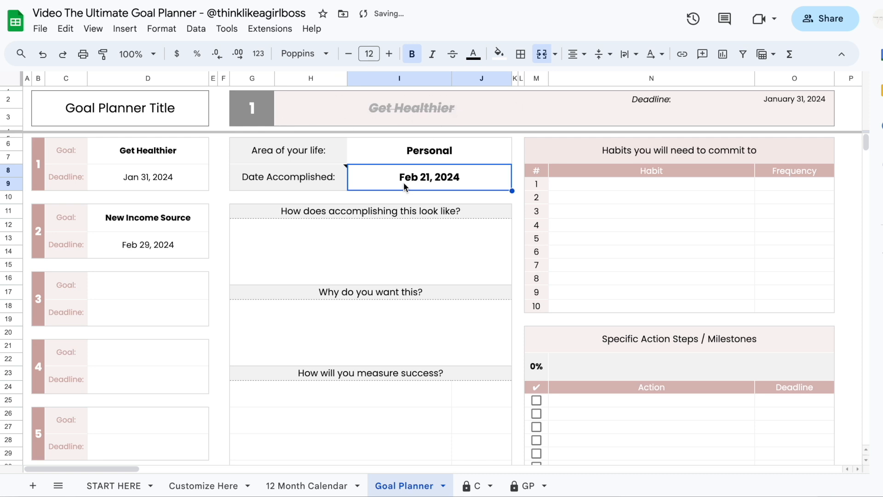
key("Delete")
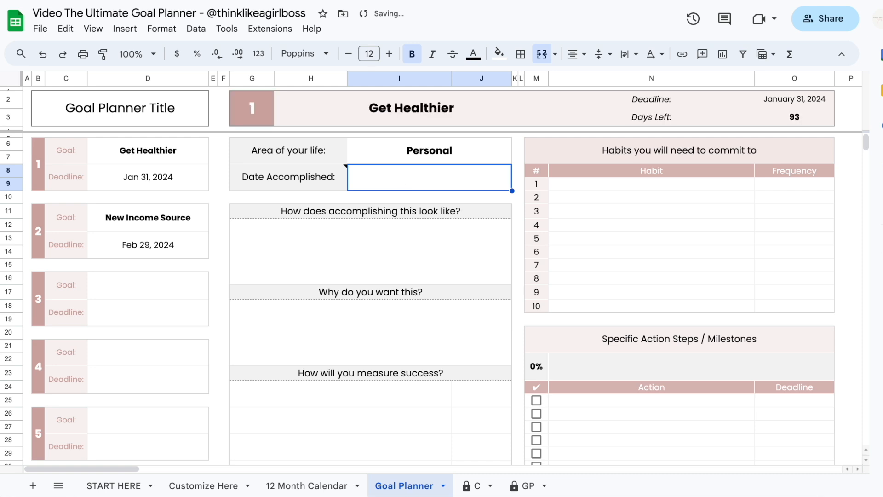
Step: Answer the accomplishment question: "I lost weight and feel a lot better. My clothes fit better, I no longer crave sugar. I sleep better and feel less stressed."
left_click(441, 214)
left_click(390, 295)
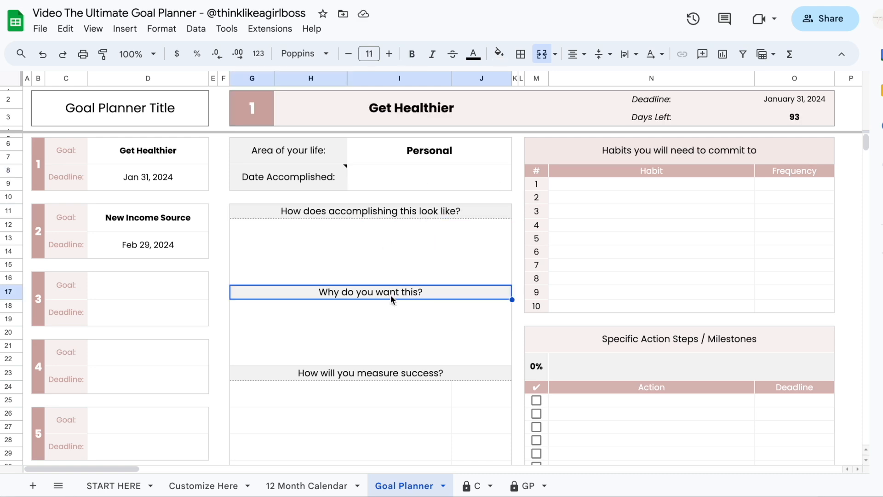
left_click(375, 374)
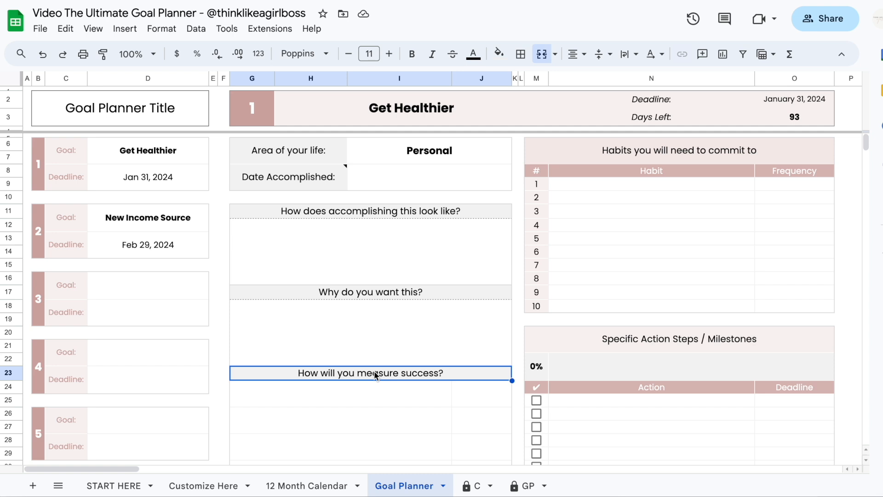
left_click(310, 251)
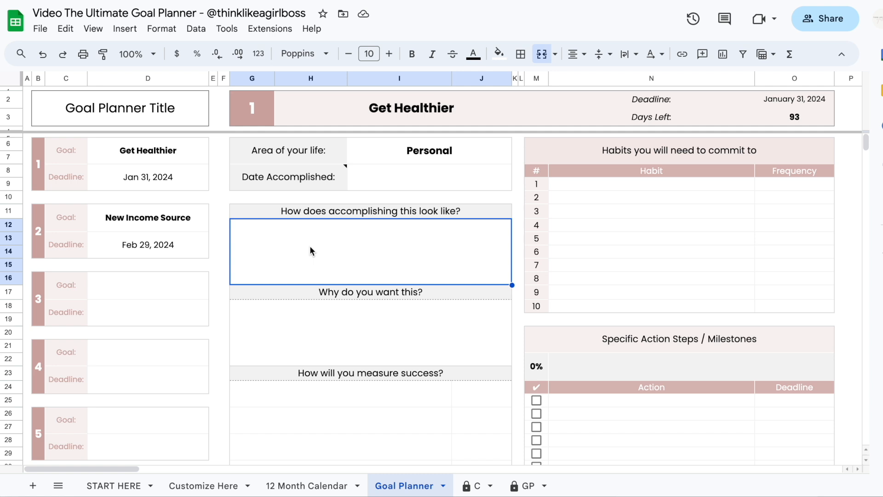
type("I lost weight and feel a lot better. My clothes fit better, I no longer crave sugar. I sleep better and feel less stressed.")
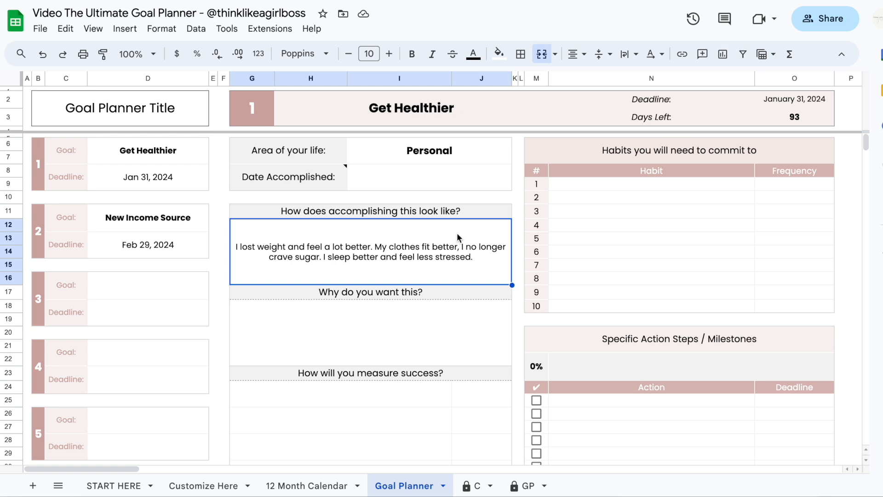
Step: Answer "Why do you want this?" with "My body is my home and I only get one in this lifetime" and the irreversible future regret of neglecting it
left_click(569, 254)
left_click(473, 256)
scroll(460, 261, "down", 2)
left_click(428, 271)
scroll(427, 272, "up", 1)
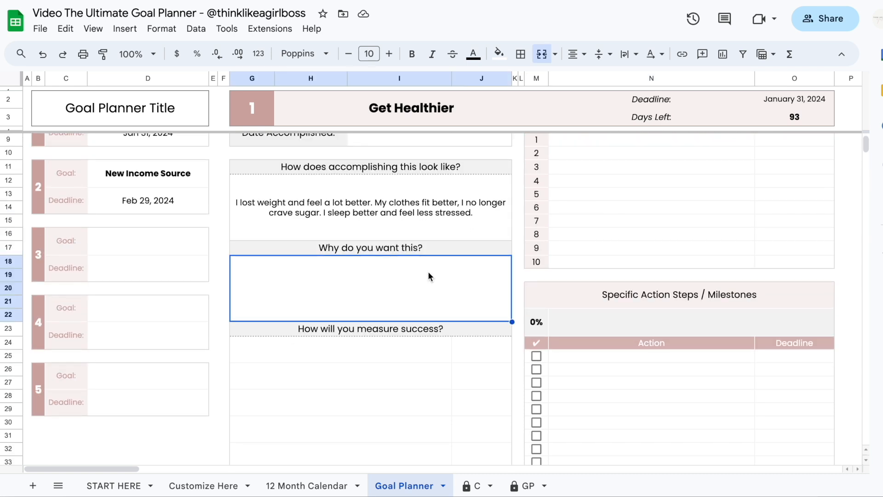
scroll(401, 293, "up", 1)
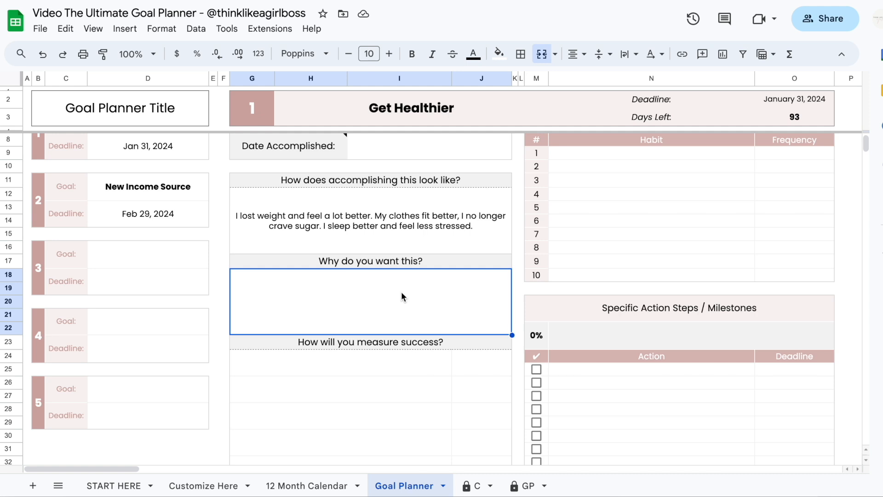
scroll(401, 296, "up", 1)
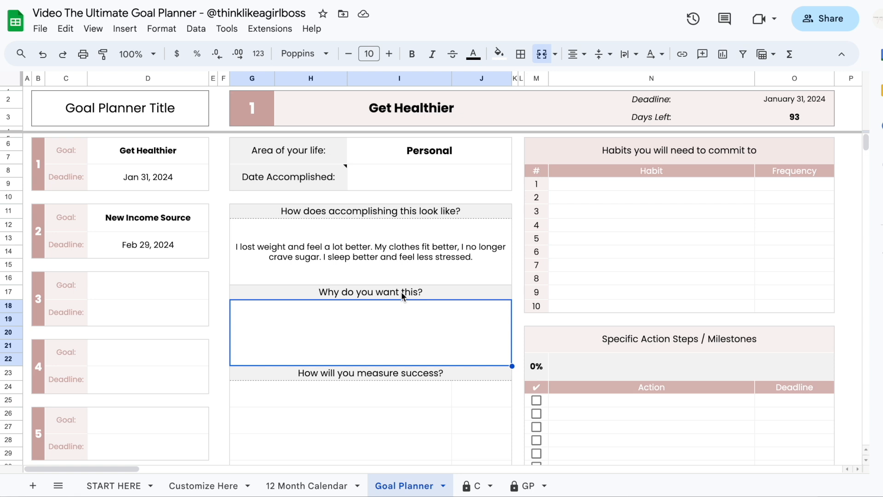
scroll(648, 195, "down", 2)
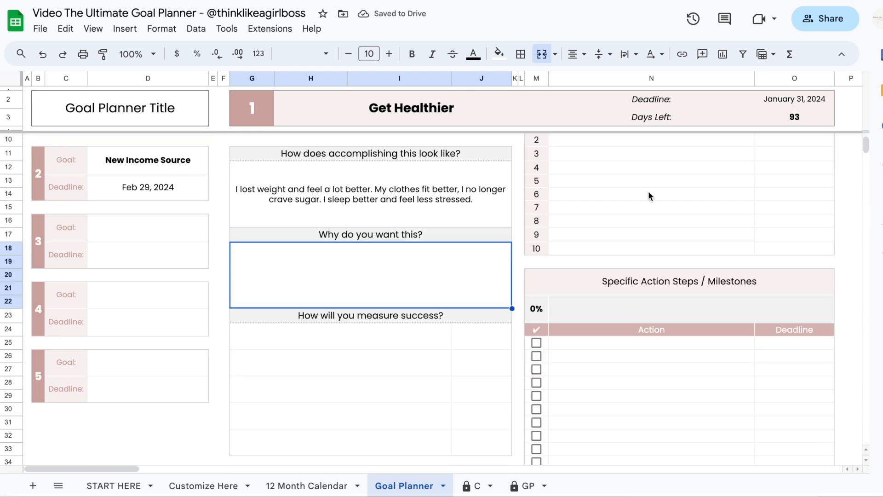
type("My body is my home and I only get one in this lifetime. If I don't take care of it today, I know I will regret it in the future and there's no going back.")
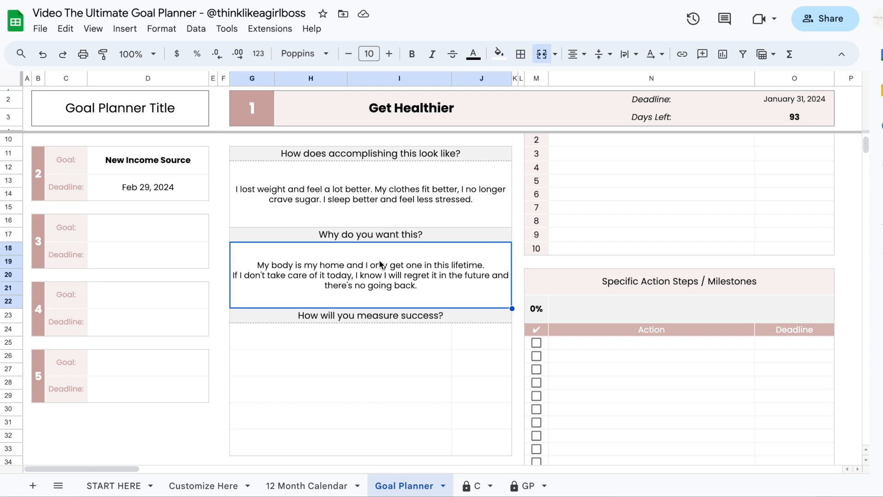
Step: Examine where goal 1's question headings can be reworded, in the Goal Planner labels' Your Translation column on the Customize Here sheet
left_click(396, 153)
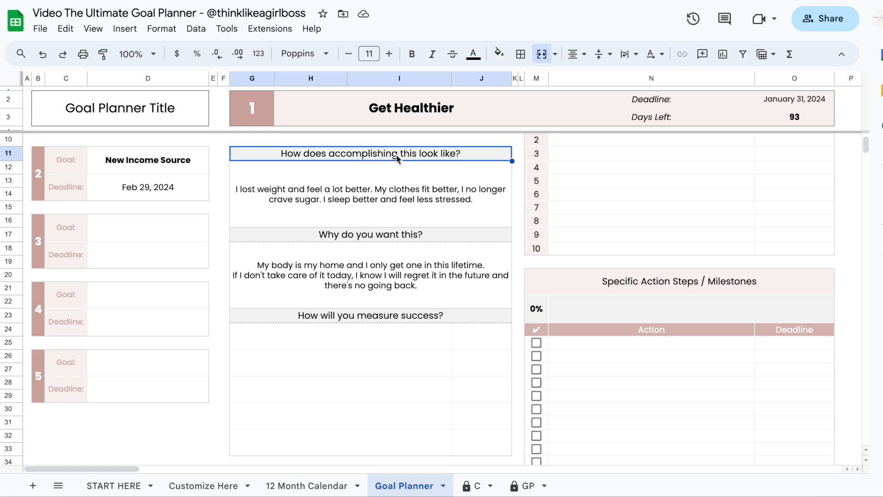
left_click(366, 237)
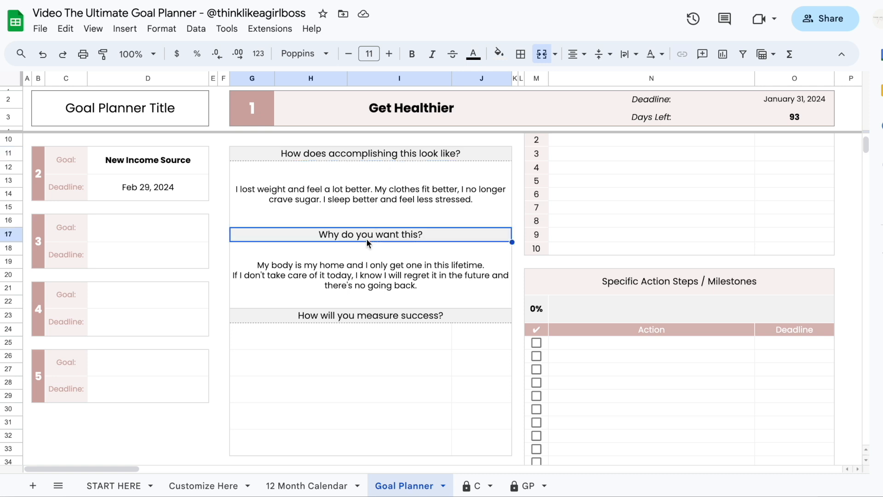
left_click(366, 155)
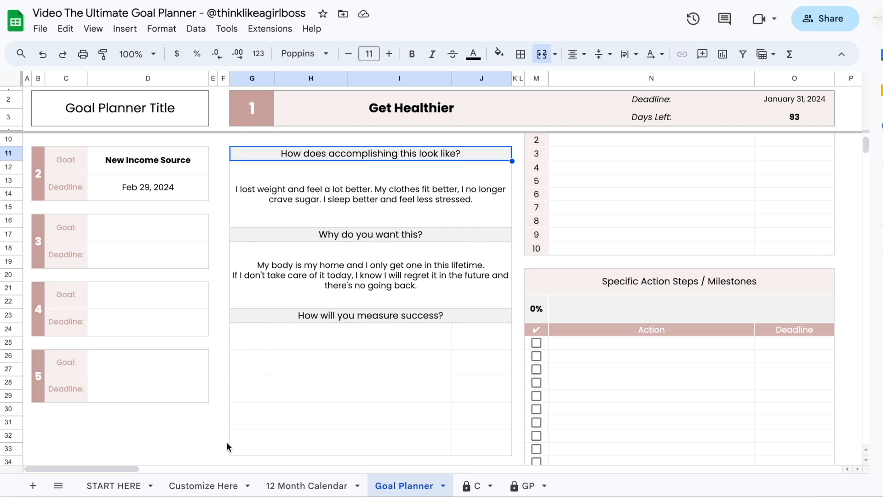
left_click(199, 486)
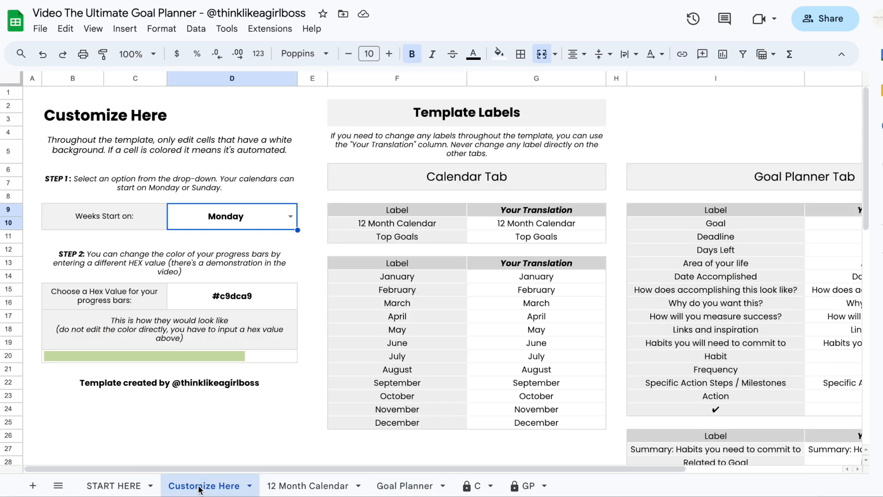
scroll(600, 346, "right", 6)
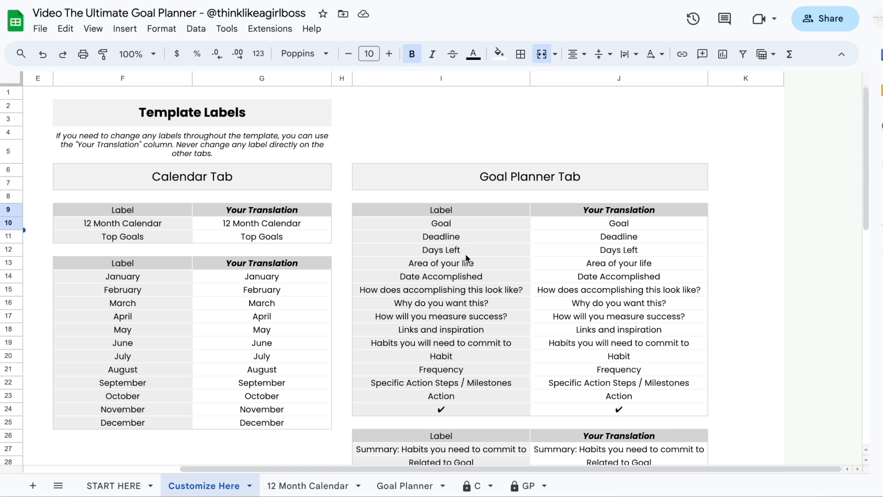
left_click(445, 291)
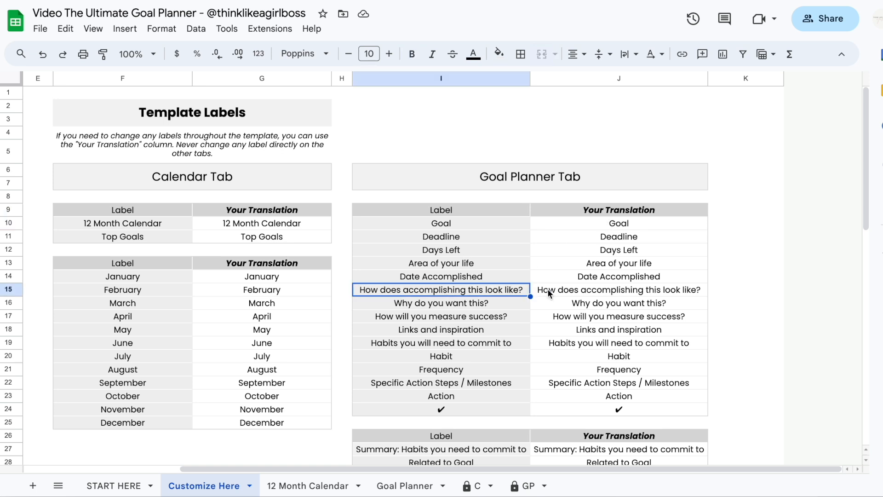
left_click(468, 307)
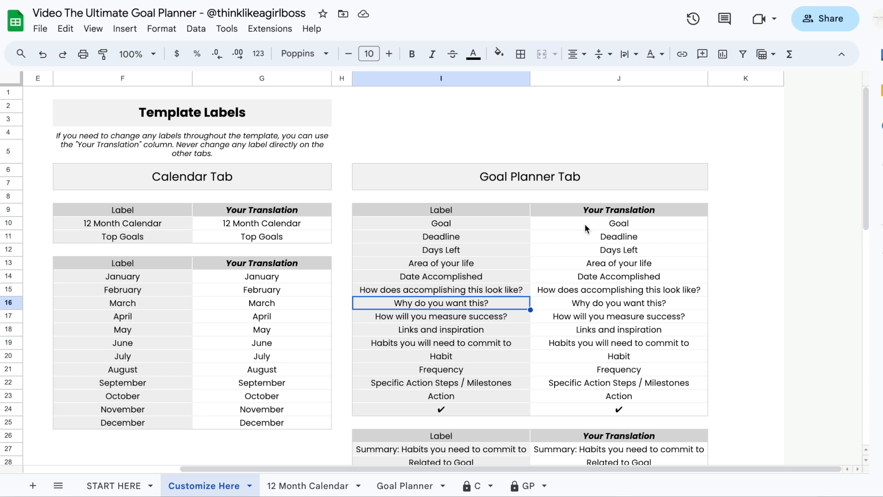
left_click_drag(584, 224, 569, 411)
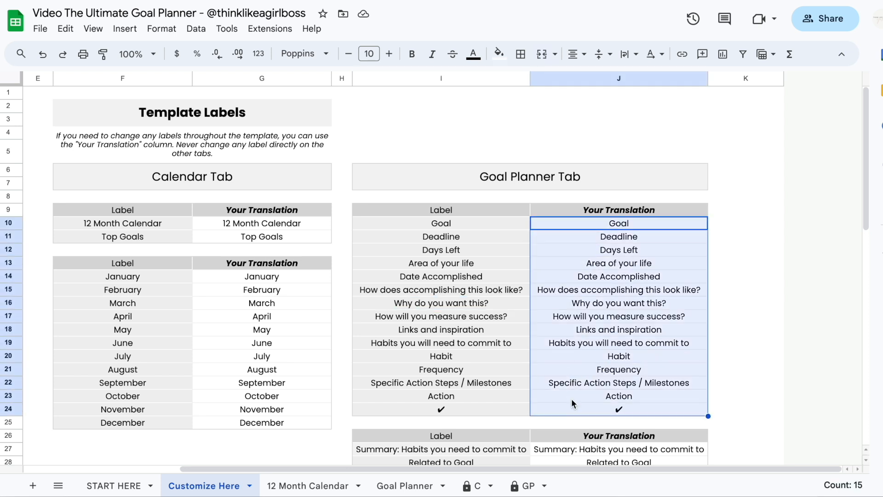
left_click(626, 289)
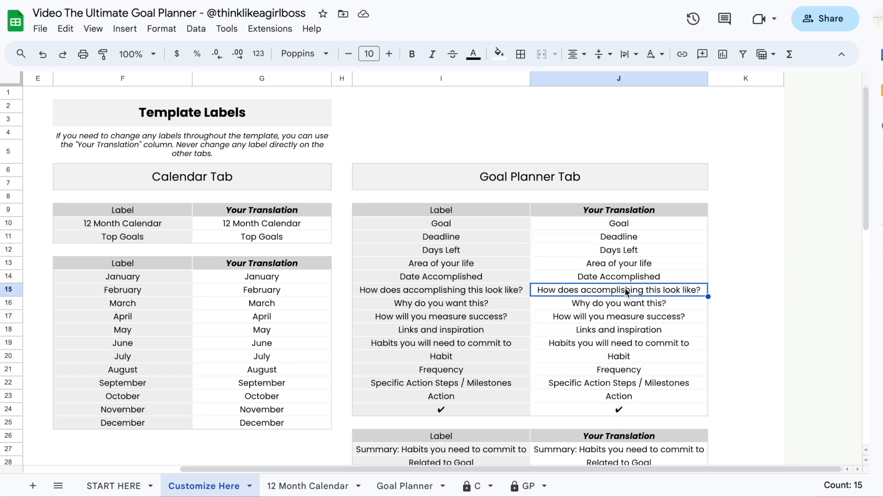
Step: Back on the Goal Planner sheet, add "Healthy weight" with a target of "62 kg" as goal 1's first success measure
left_click(398, 487)
left_click(407, 218)
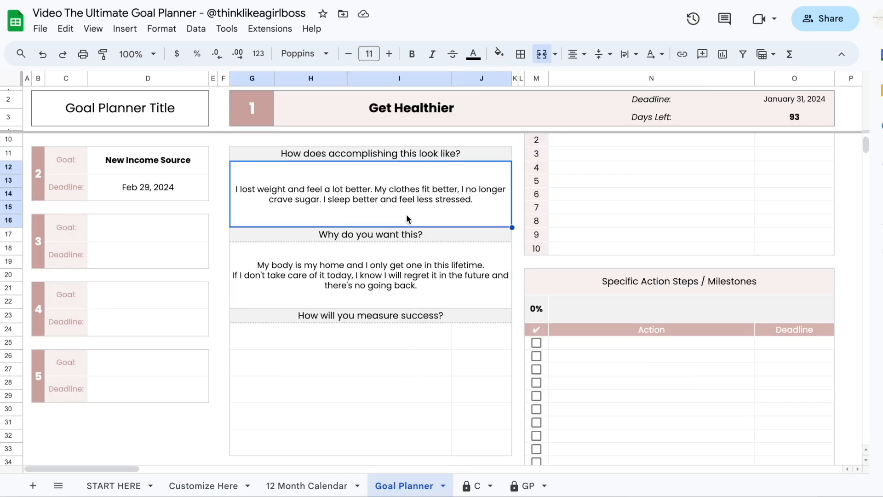
scroll(408, 219, "down", 1)
left_click(416, 262)
left_click(388, 275)
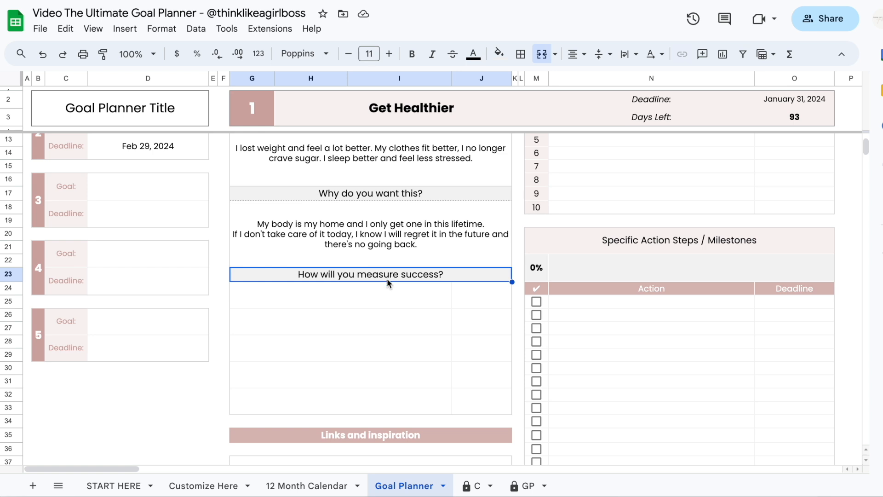
left_click(380, 293)
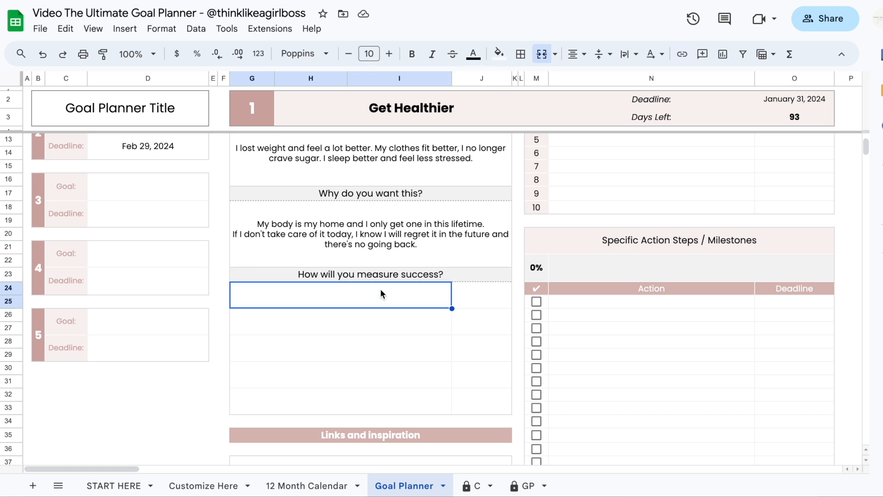
type("Healthy weight")
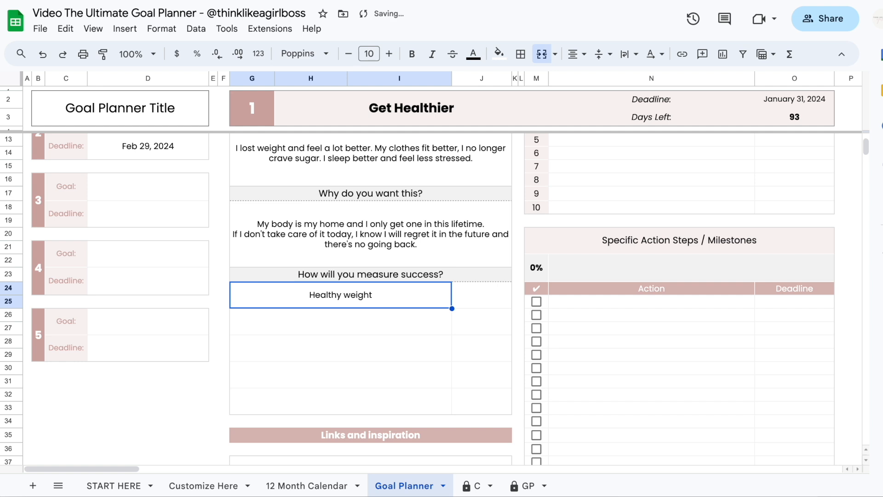
key("Tab")
type("62 kg")
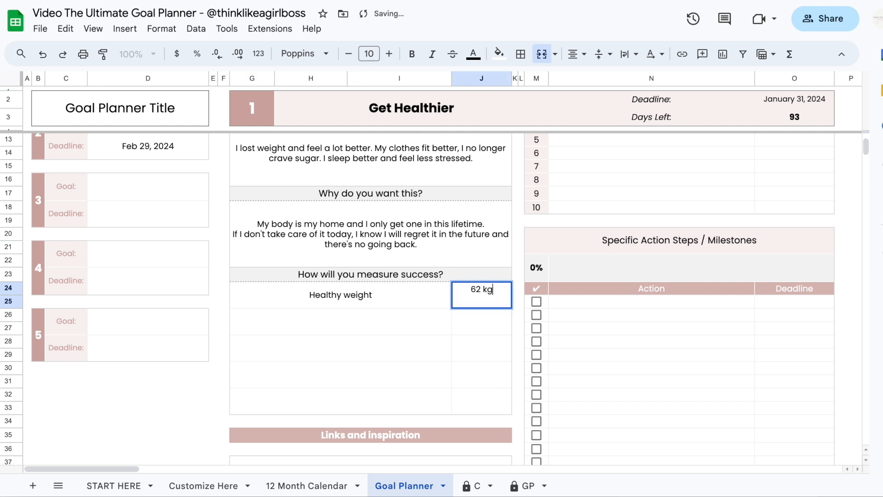
key("Return")
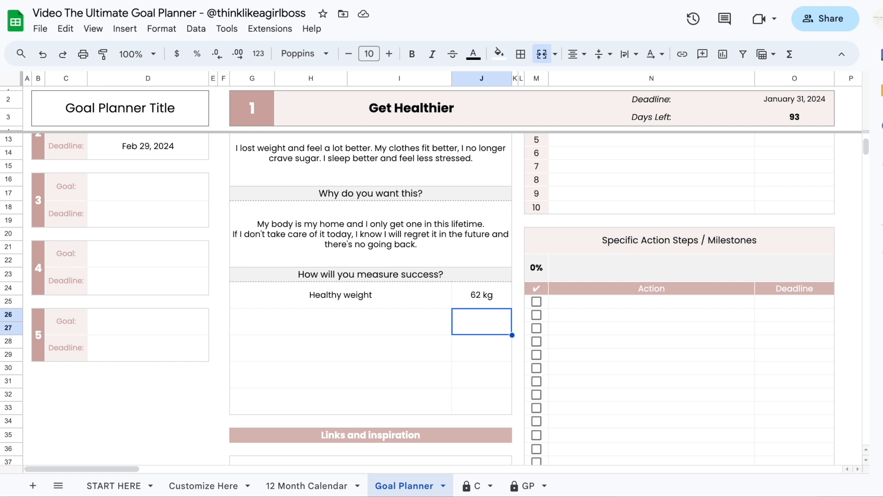
Step: Merge the first five entries of goal 1's Links and inspiration section, rows 37 to 46, into one large cell
left_click_drag(396, 297, 418, 362)
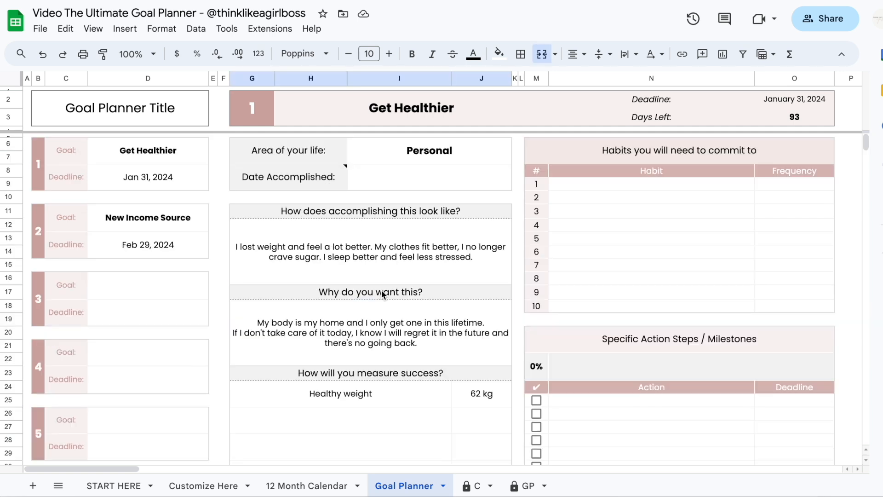
scroll(382, 292, "down", 4)
scroll(382, 294, "down", 3)
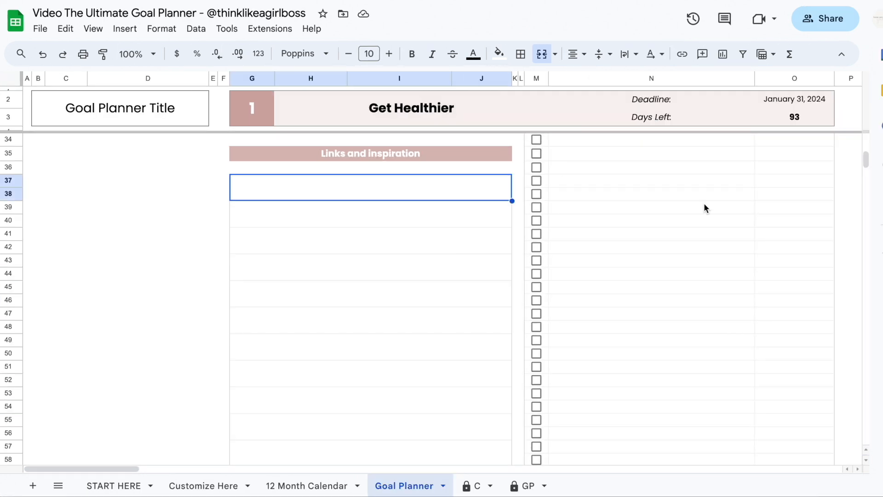
left_click(435, 215)
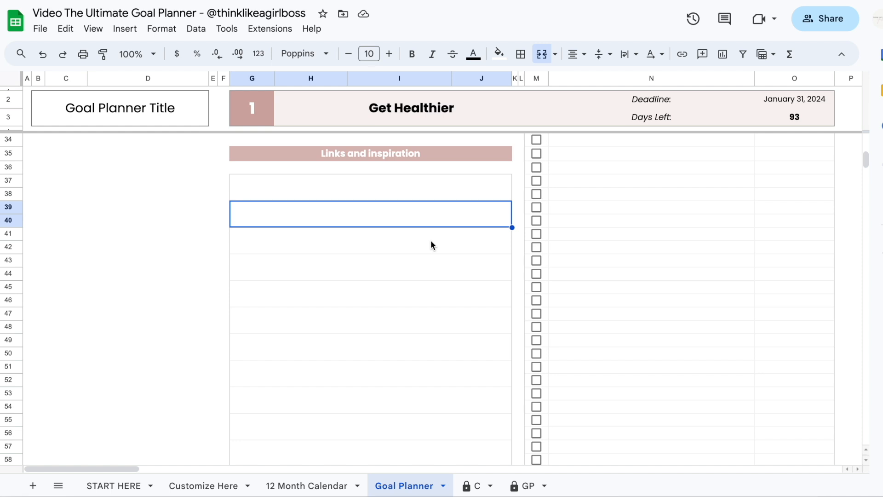
left_click(430, 240)
left_click(427, 262)
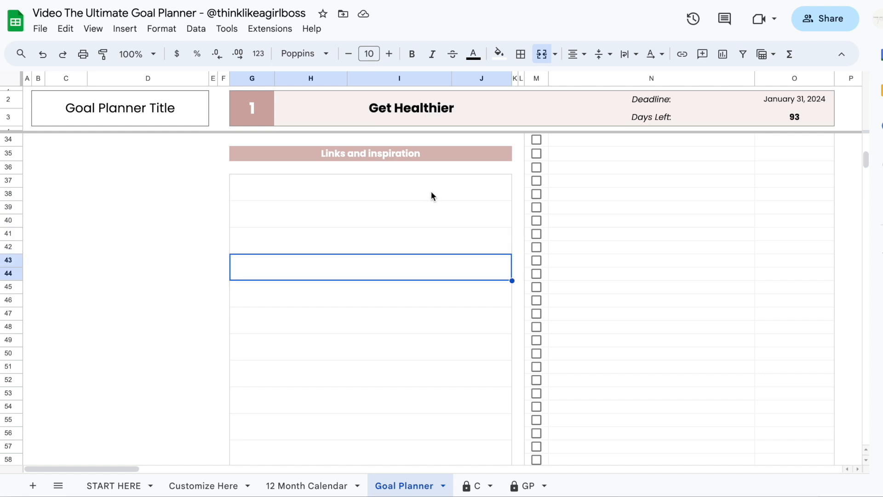
left_click_drag(431, 191, 426, 286)
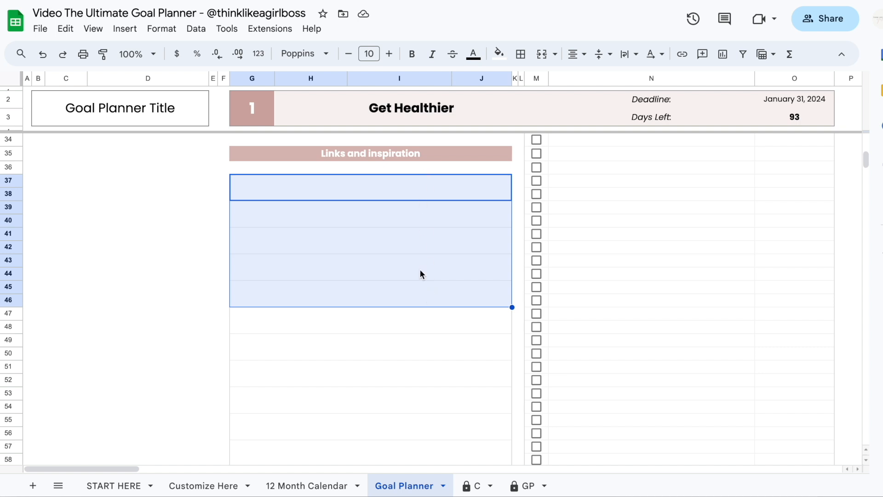
left_click_drag(406, 197, 407, 295)
left_click(541, 55)
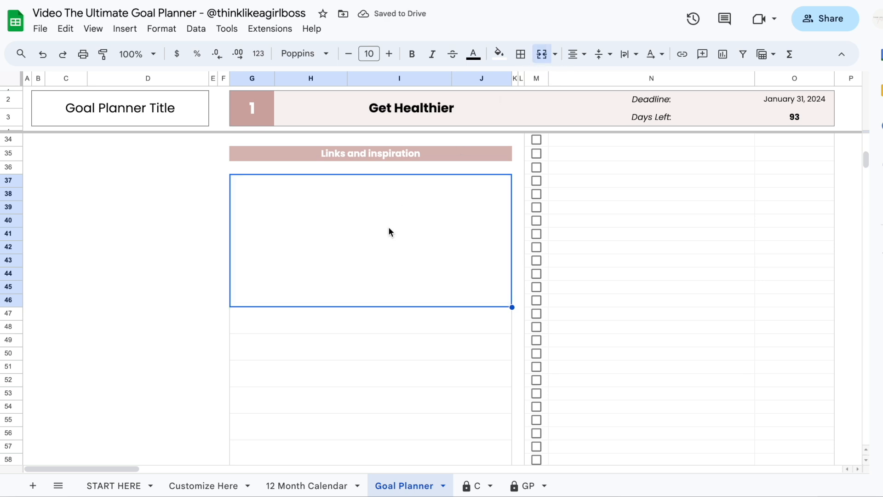
Step: Insert the 40 Minute Full Body workout picture inside the merged cell of goal 1's Links and inspiration section
left_click(124, 29)
mouse_move(243, 185)
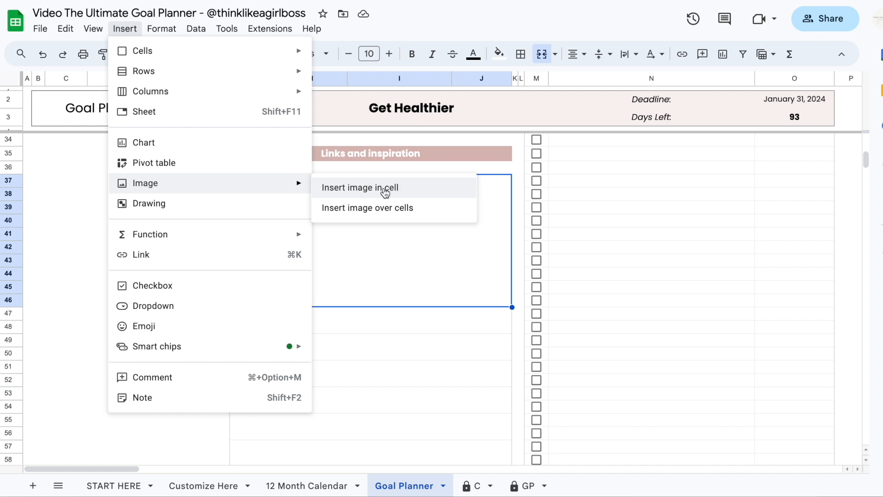
left_click(427, 192)
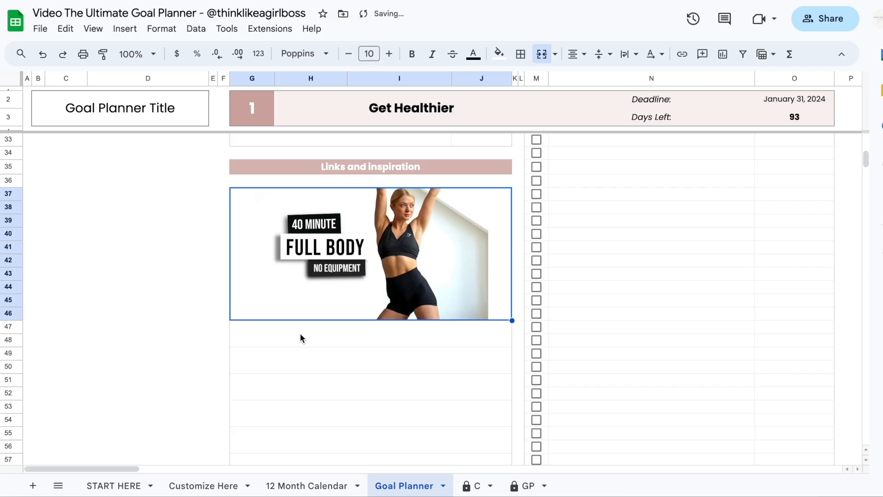
left_click(301, 335)
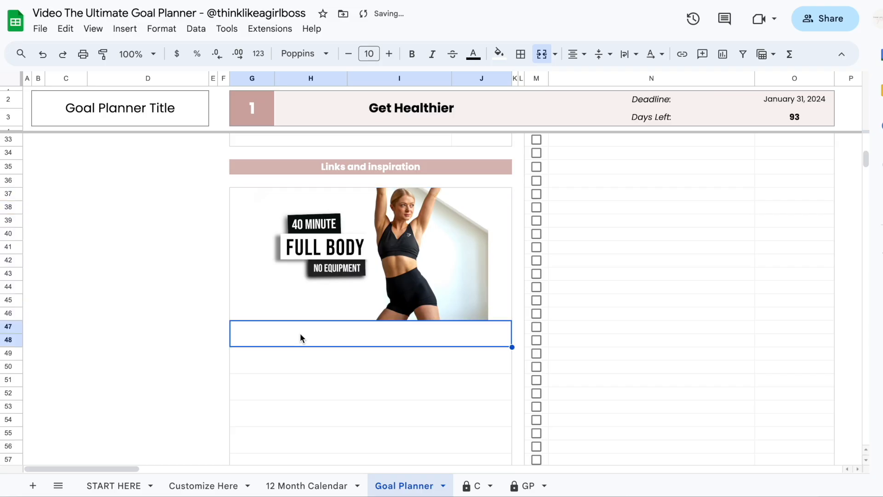
left_click(328, 223)
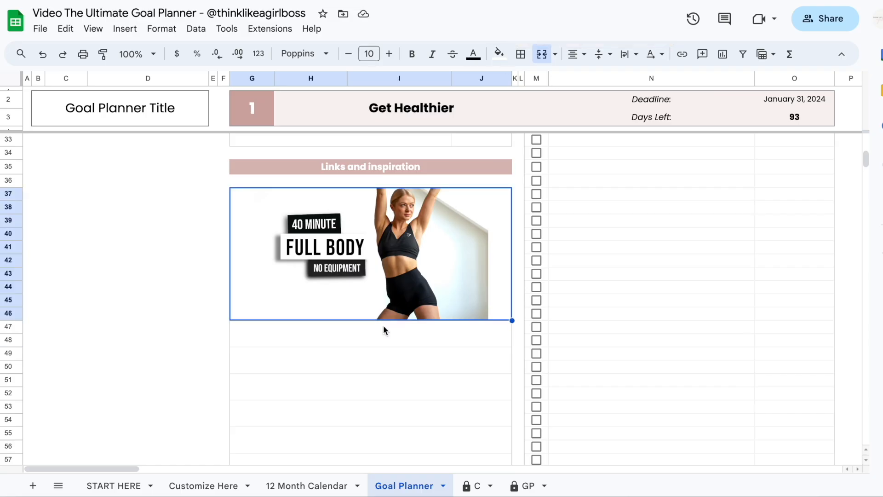
left_click(380, 345)
type("https://www.youtube.com/@growingannanas/videos")
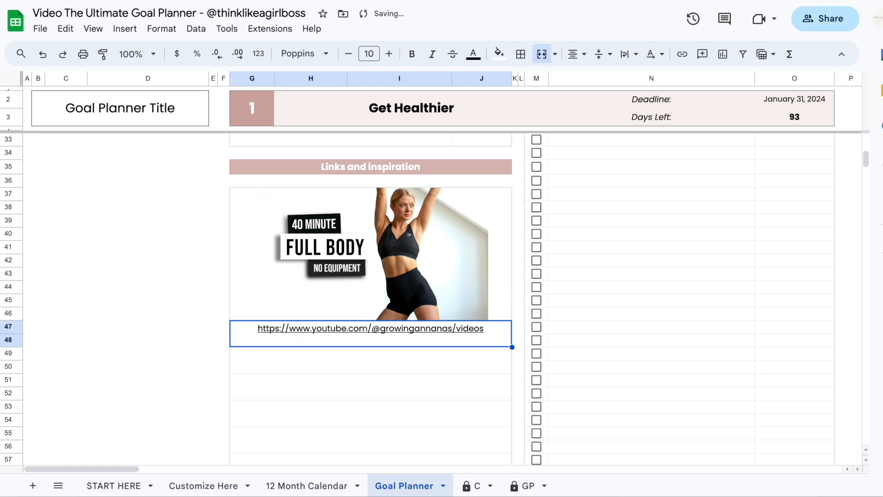
left_click(342, 375)
scroll(342, 358, "down", 3)
scroll(394, 282, "up", 3)
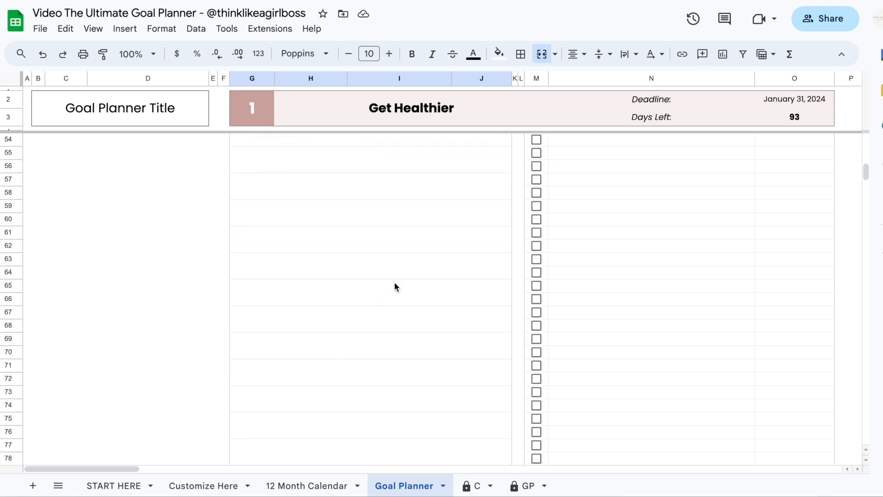
left_click(379, 381)
scroll(379, 381, "up", 2)
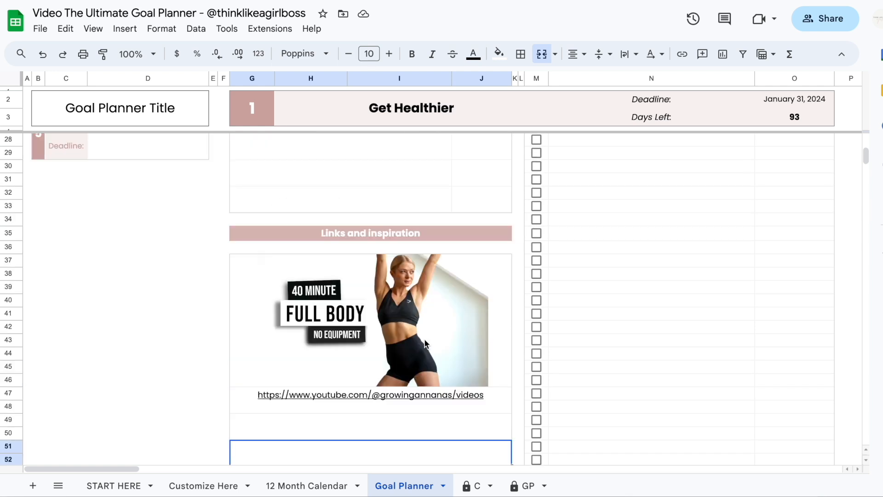
left_click(427, 342)
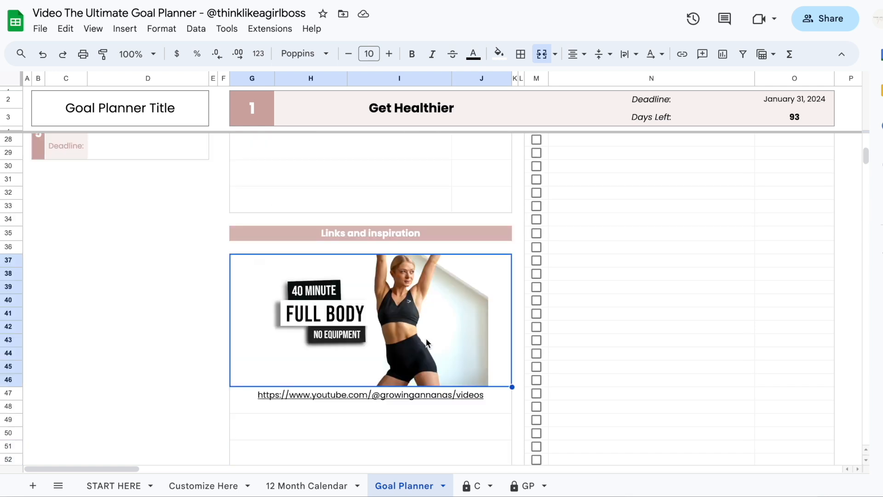
Step: Examine goal 1's Habits you will need to commit to table and its Specific Action Steps / Milestones table
scroll(426, 343, "up", 6)
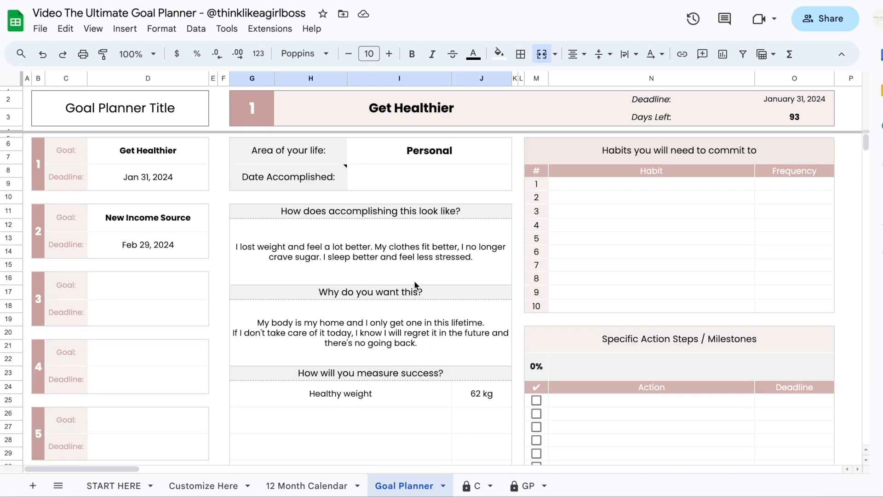
left_click(577, 156)
left_click(665, 255)
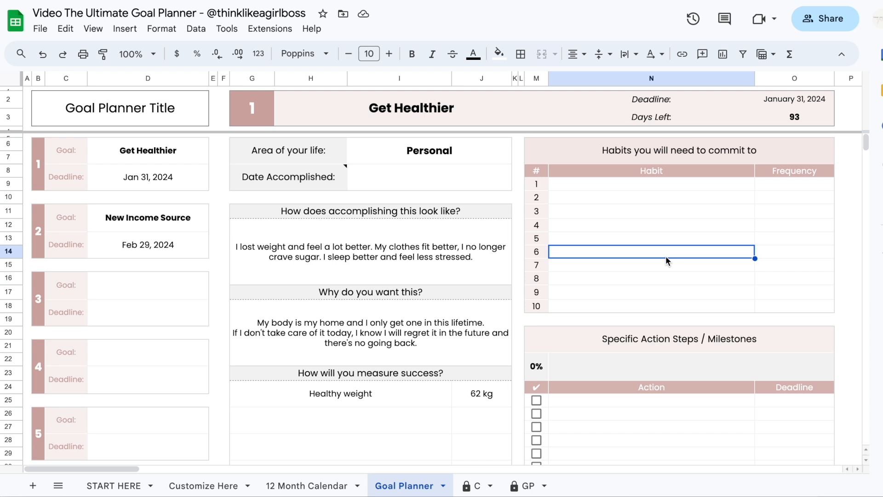
left_click(617, 151)
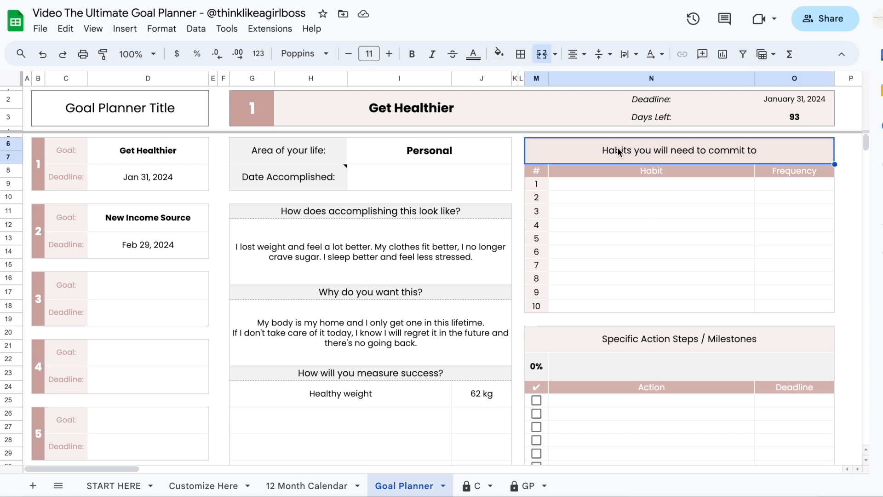
left_click(614, 212)
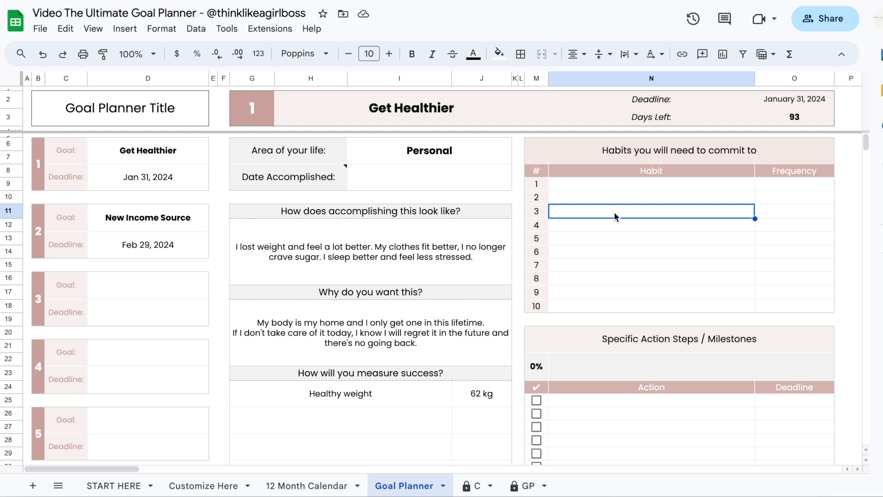
scroll(626, 368, "down", 2)
left_click(627, 369)
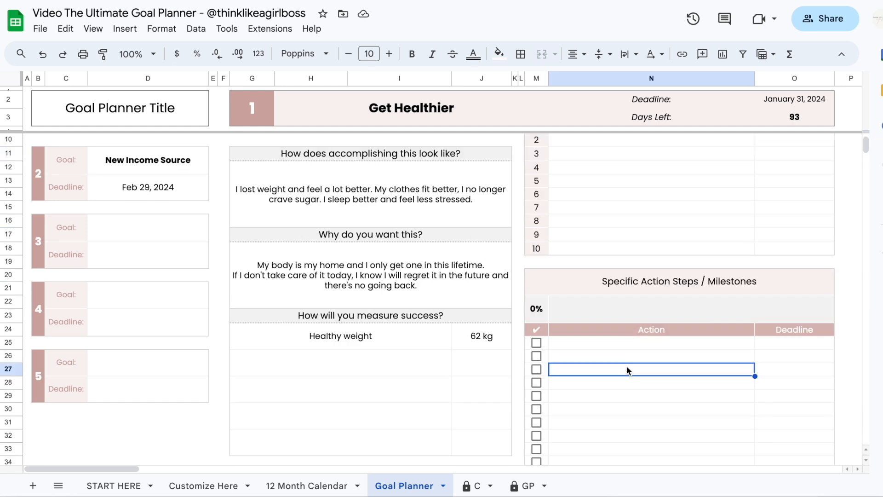
left_click(816, 376)
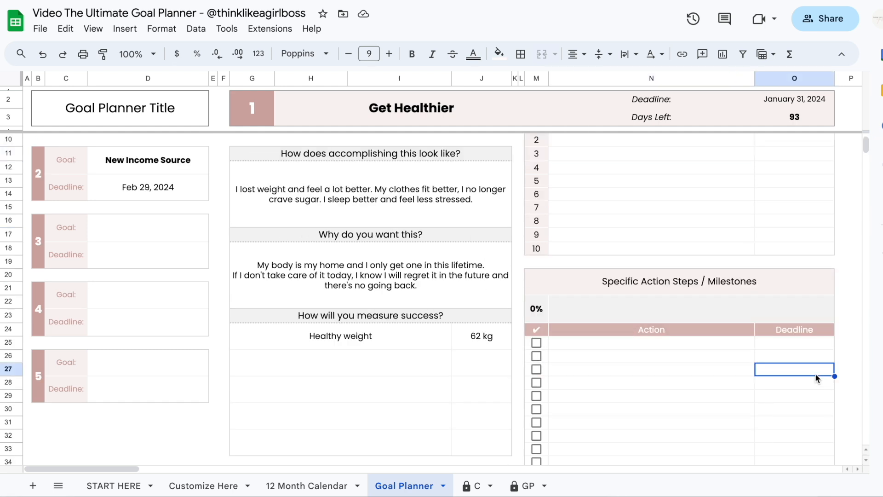
scroll(816, 376, "up", 2)
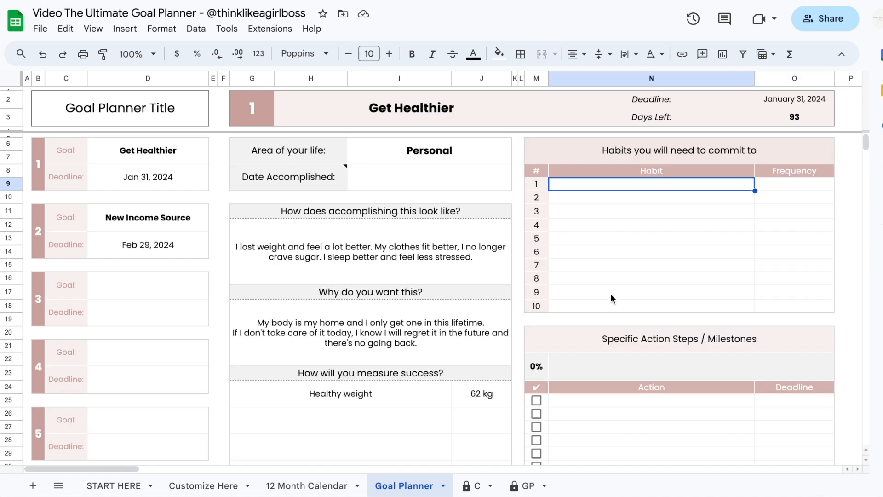
left_click(636, 217)
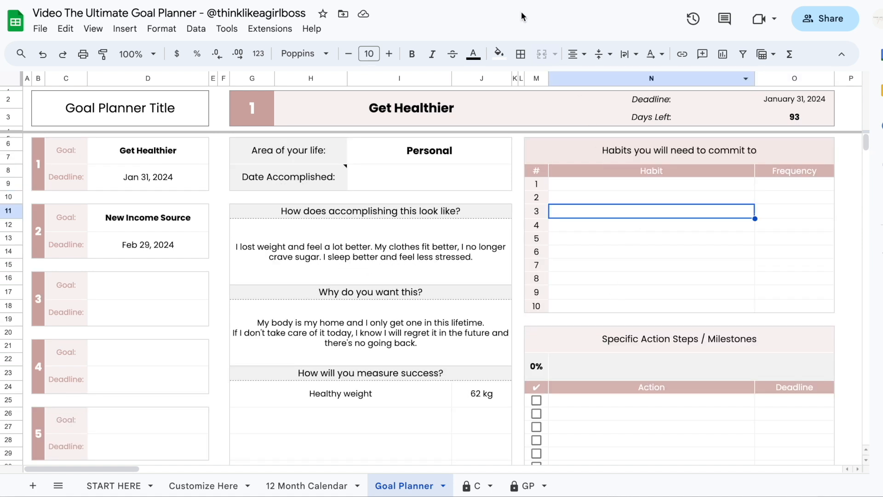
Step: Enter habits Yoga (daily), Pilates (2/week), Healthy meals (5/week), Drink water (10 glasses/day), Healthy snacks, No soda/sugary snacks (daily), Plan my meals (1/week), Wake up early (daily)
left_click(652, 186)
type("Yoga\tDaily Pilates\t2/week Healthy meals\t5/week Drink water\t10 glasses/day Healthy snacks\tdaily No soda/sugary snacks\tdaily Plan my meals\t1/week Wake up early\tdaily")
left_click(655, 227)
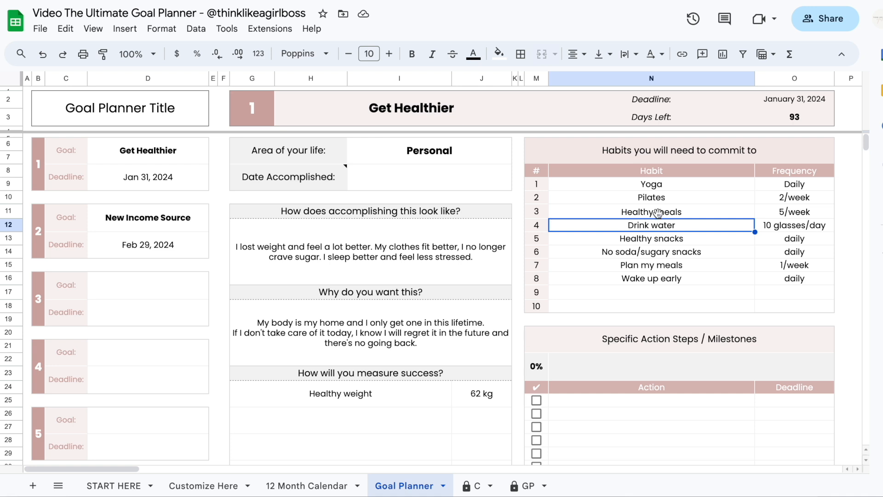
Step: Review each listed habit and its frequency in relation to the Get Healthier goal
left_click(670, 185)
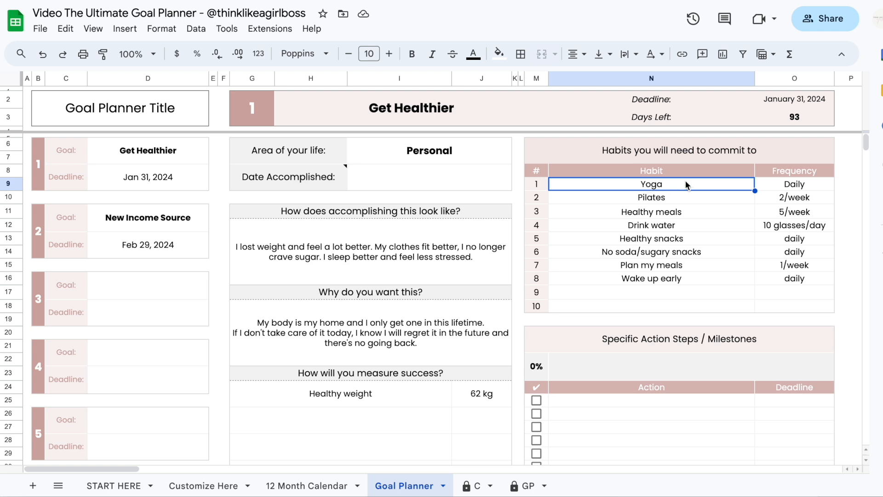
left_click(681, 199)
left_click(685, 210)
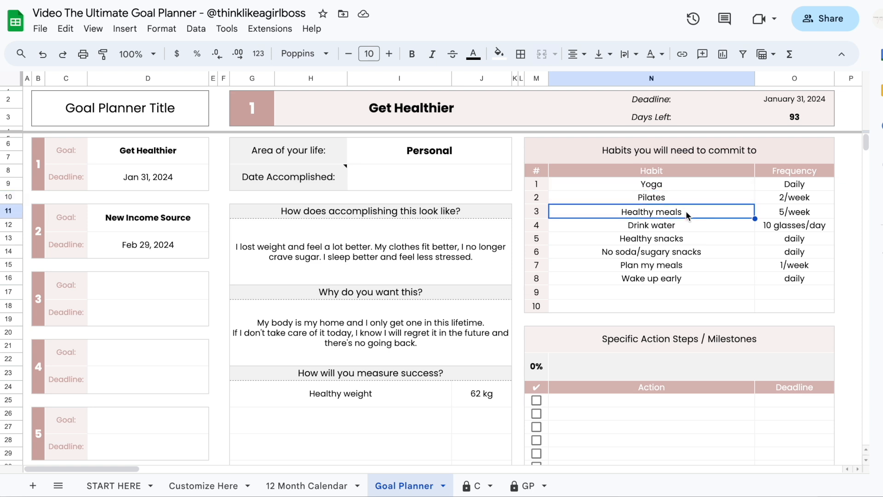
left_click(683, 224)
left_click(694, 238)
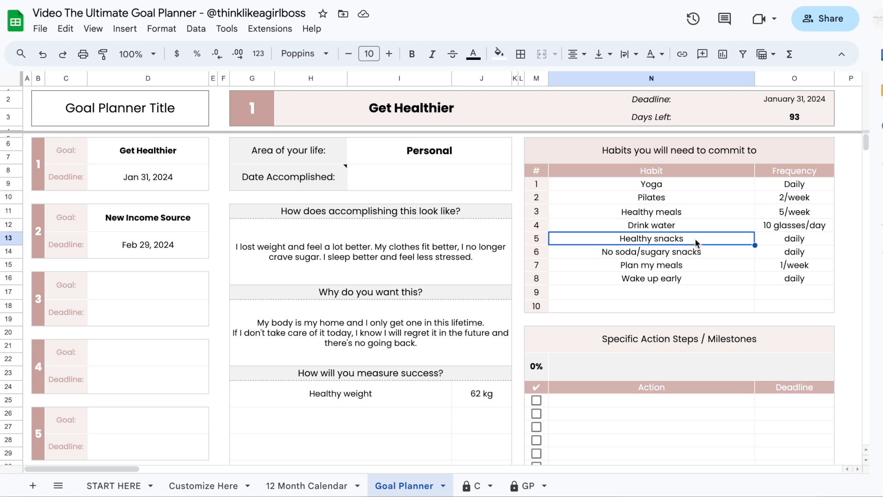
left_click(719, 253)
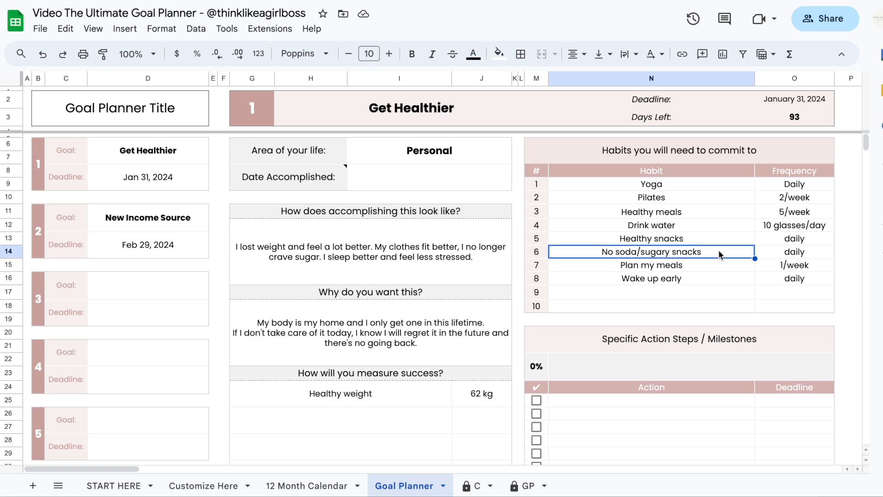
left_click(708, 265)
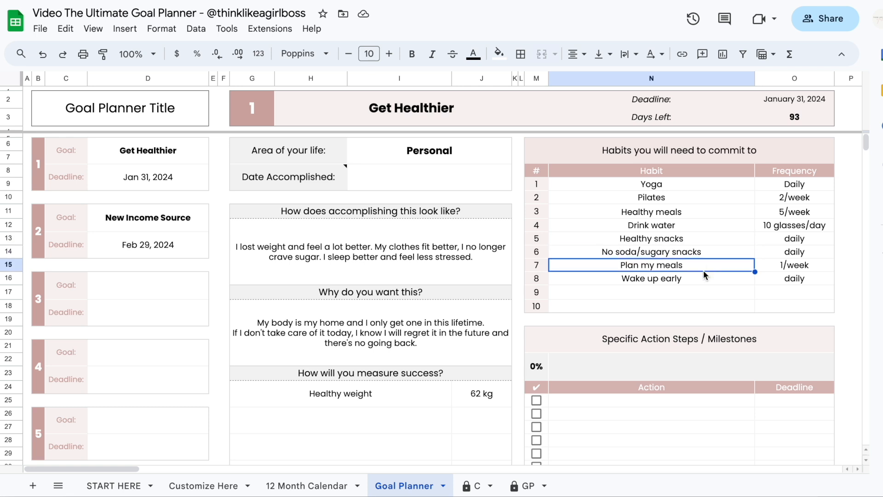
left_click(697, 281)
left_click(761, 186)
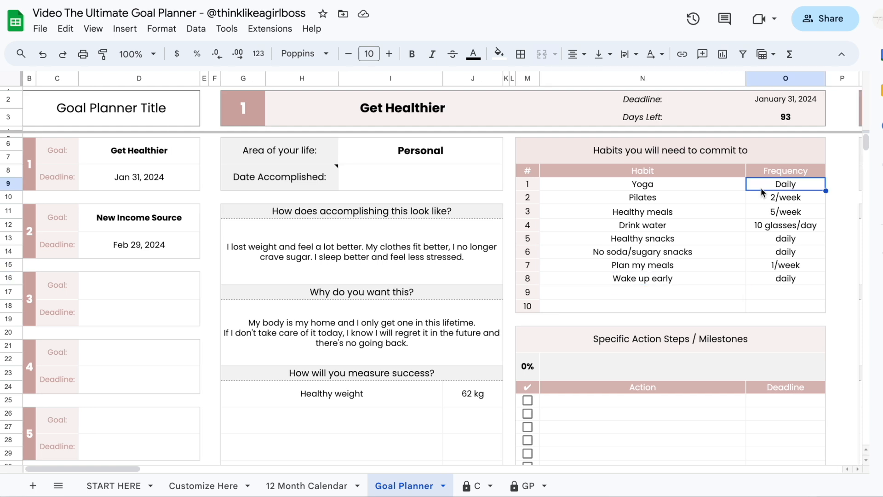
left_click(761, 208)
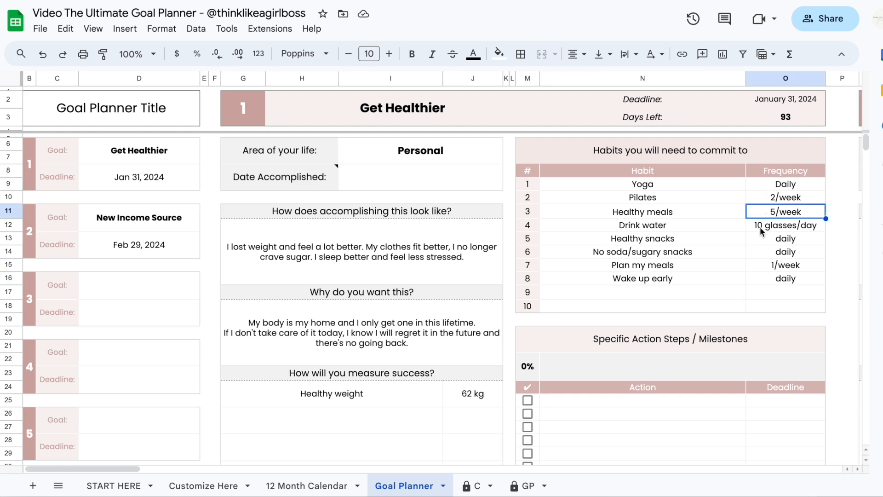
left_click(759, 227)
left_click(759, 240)
left_click(757, 252)
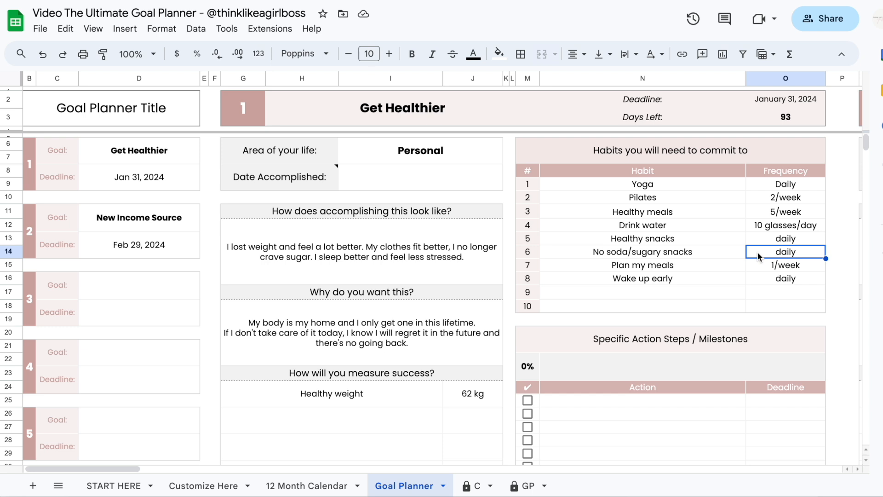
left_click(450, 121)
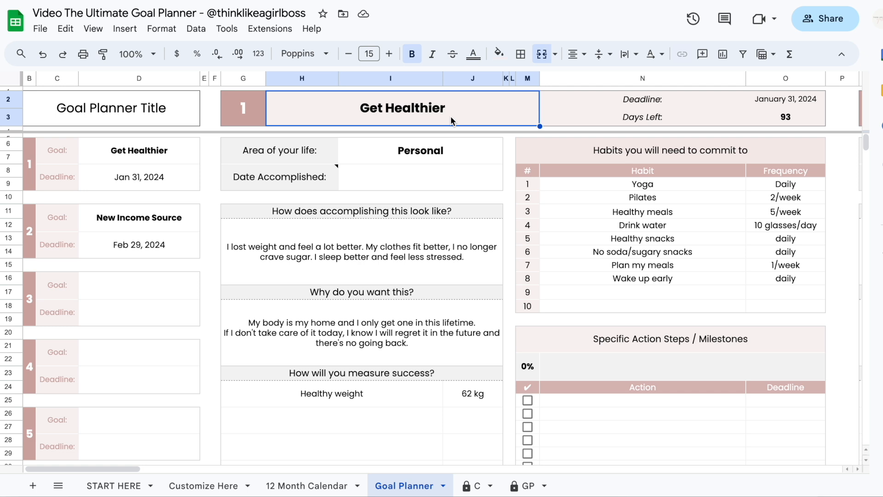
left_click(592, 216)
left_click(457, 109)
left_click(652, 233)
Step: Add a sample "whatever action" as the first action step with a past deadline of Wed, Oct 18, 2023
scroll(653, 232, "down", 5)
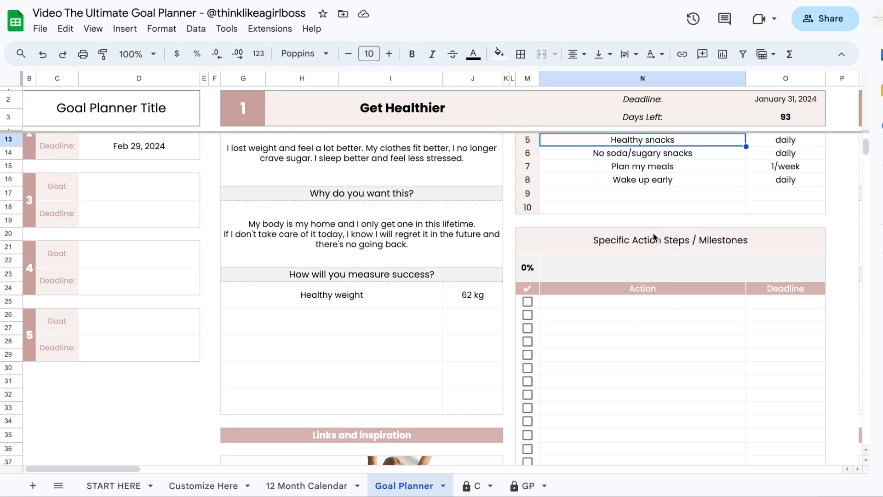
scroll(654, 236, "down", 2)
left_click(613, 248)
type("whatever action")
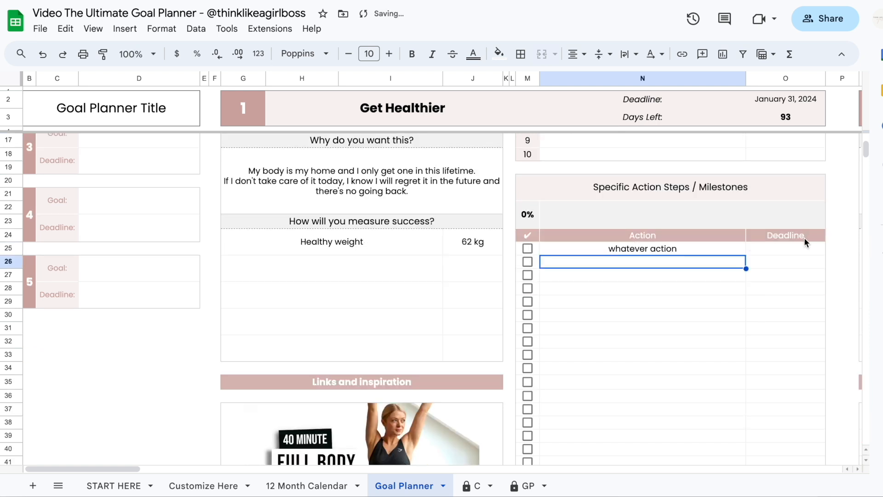
double_click(776, 247)
left_click(785, 327)
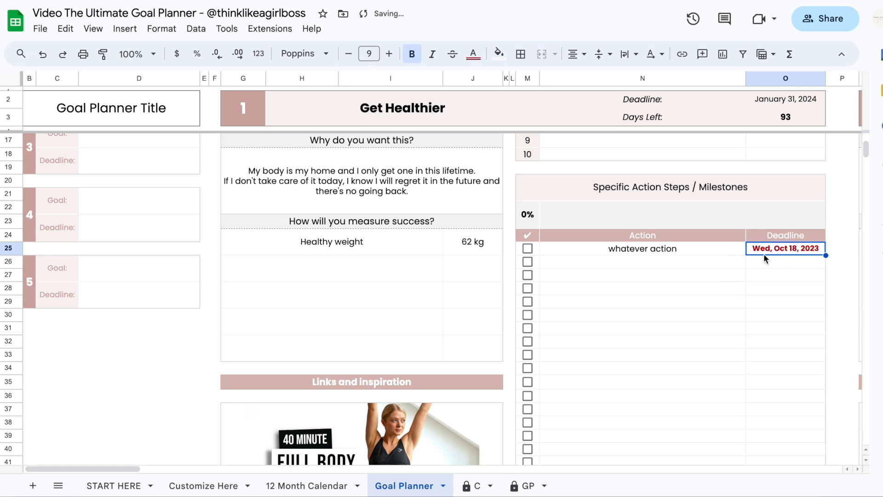
Step: Try the sample action's deadline as Mon, Oct 30, 2023 and as Thu, Nov 16, 2023
double_click(790, 250)
left_click(755, 352)
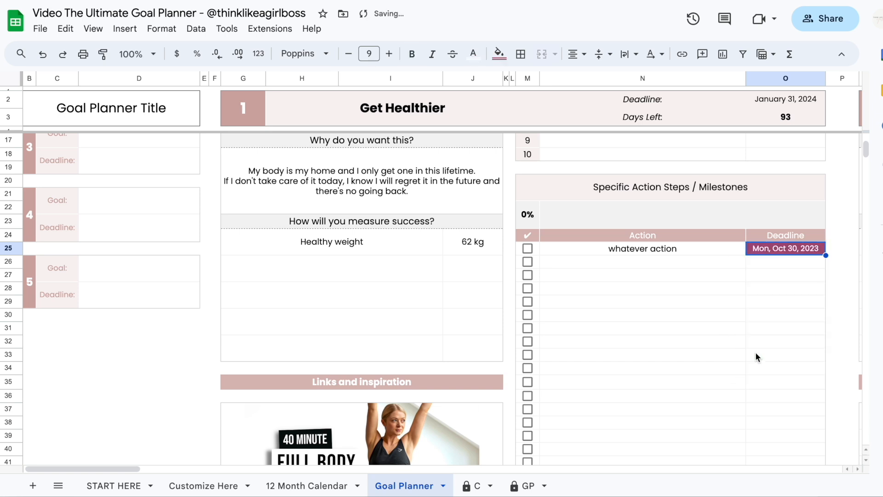
double_click(773, 250)
left_click(831, 271)
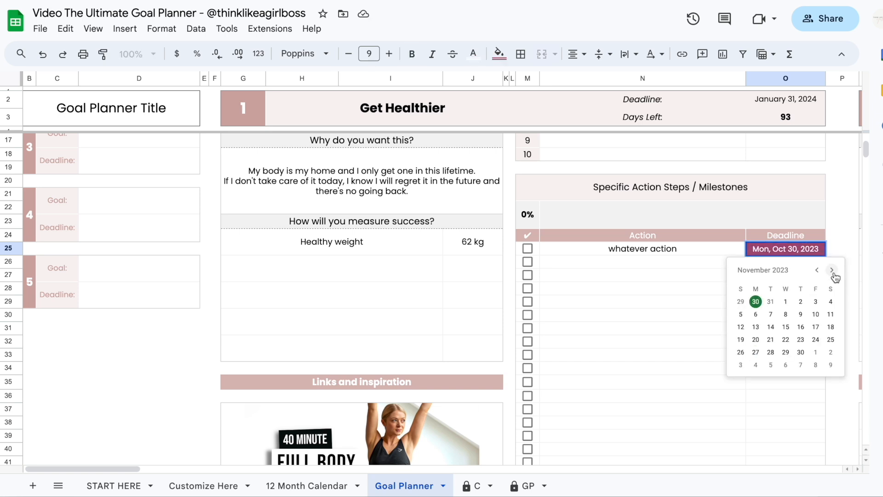
left_click(798, 324)
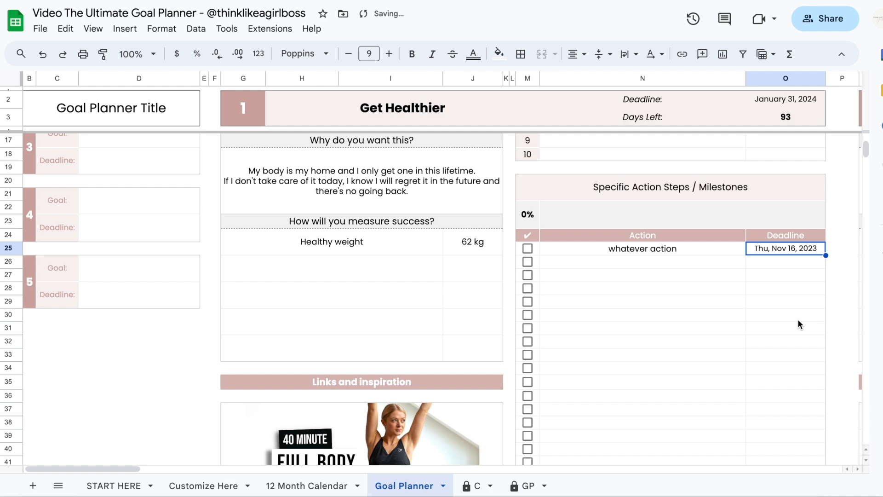
Step: Replace the sample with five meal-planning and workout milestones, due Oct 29 to Nov 7, 2023, and check off "Make a list of healthy meals"
left_click(798, 320)
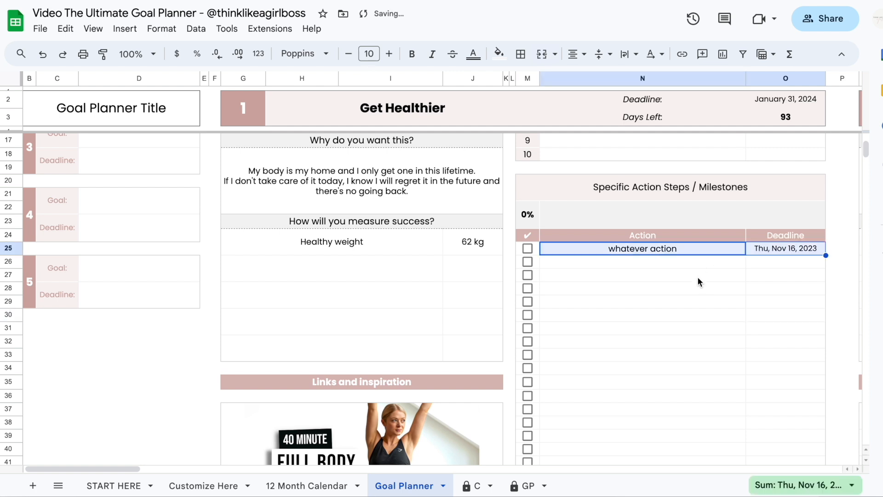
left_click(698, 277)
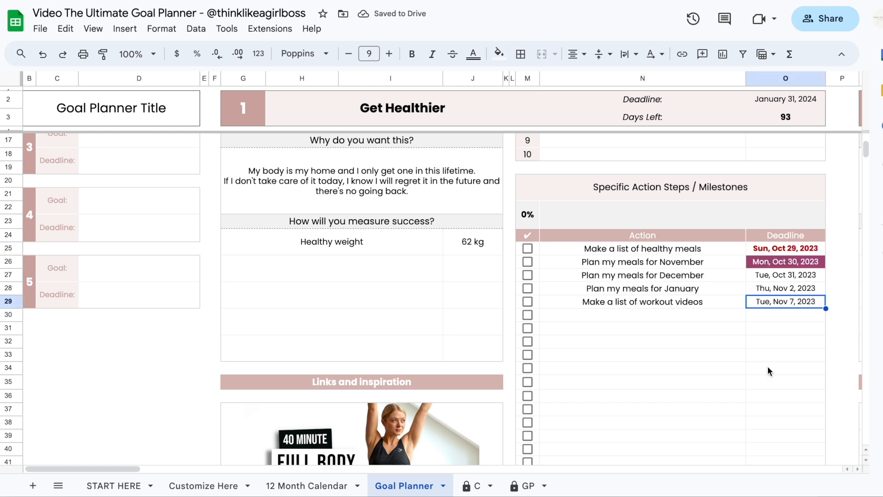
left_click(527, 249)
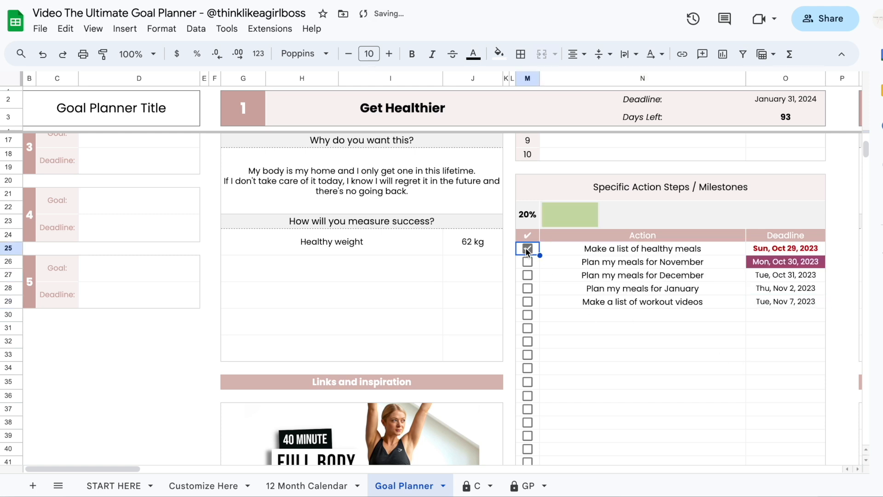
Step: Check off the remaining four action steps of the Get Healthier goal, from "Plan my meals for November" to "Make a list of workout videos"
left_click(527, 261)
left_click(528, 276)
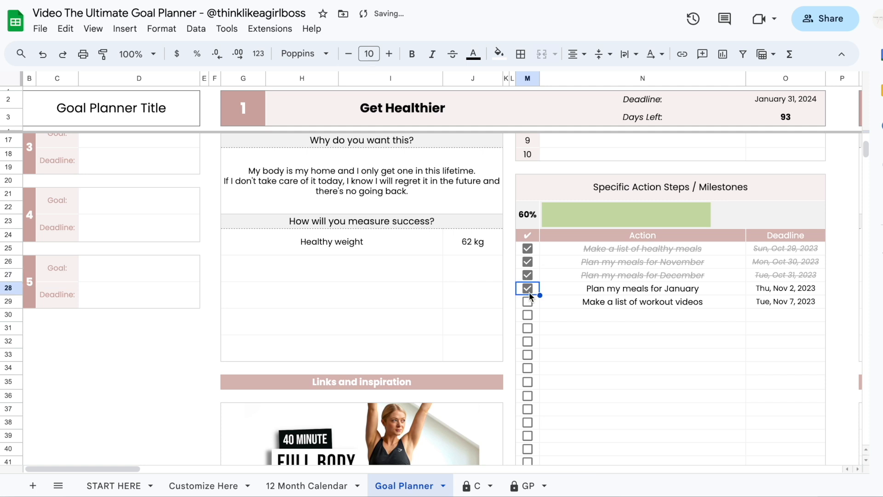
left_click(527, 288)
left_click(528, 300)
Step: Uncheck all five action steps of the Get Healthier goal and select the first step's deadline
left_click(528, 301)
left_click(527, 288)
left_click(527, 275)
left_click(527, 262)
left_click(529, 249)
key("Right")
key("Right")
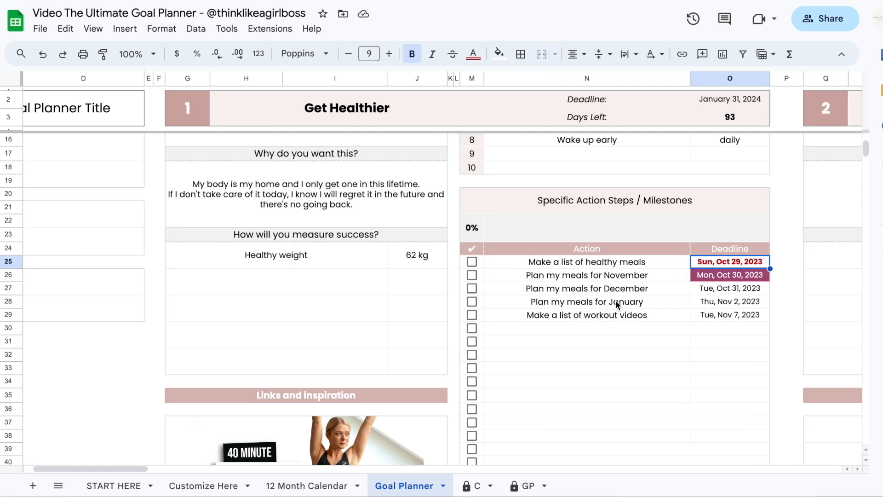
Step: Look over the Get Healthier section and continue to the goal 2 section, New Income Source
scroll(616, 299, "up", 3)
scroll(615, 300, "right", 8)
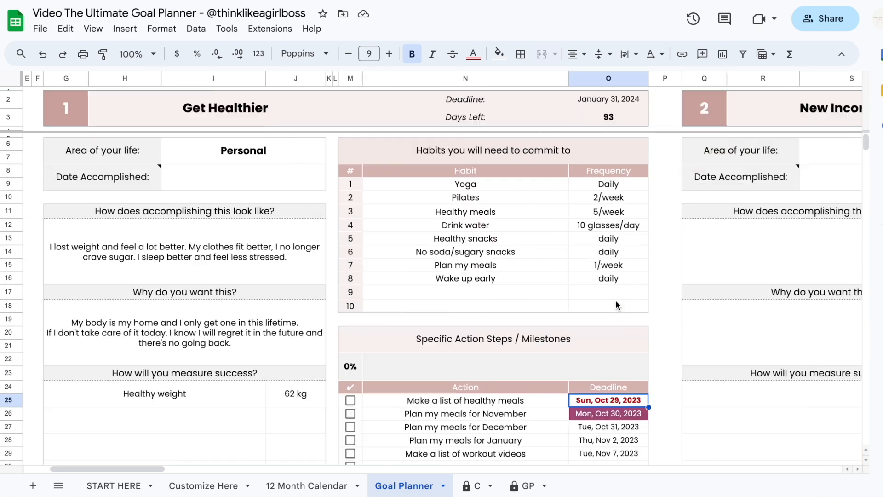
scroll(615, 300, "right", 5)
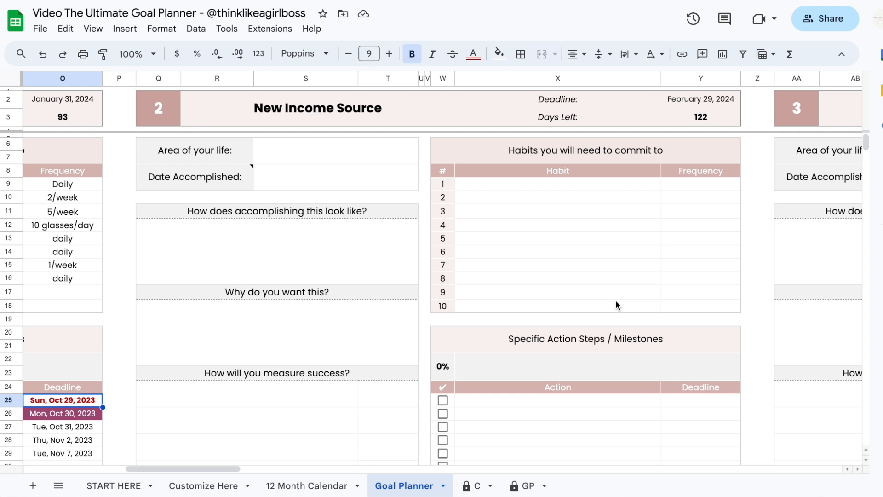
left_click(552, 212)
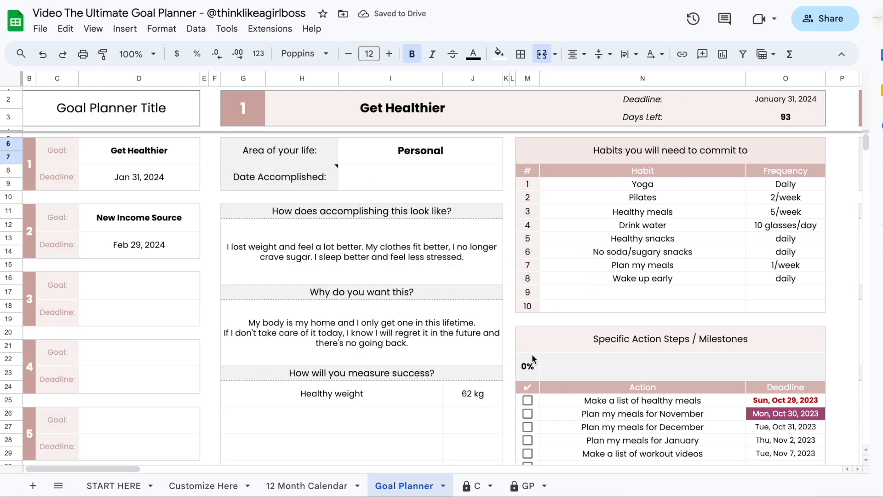
Step: Review goal 2's area of life, its two written reflections and its success measures
scroll(571, 275, "right", 5)
scroll(571, 272, "right", 10)
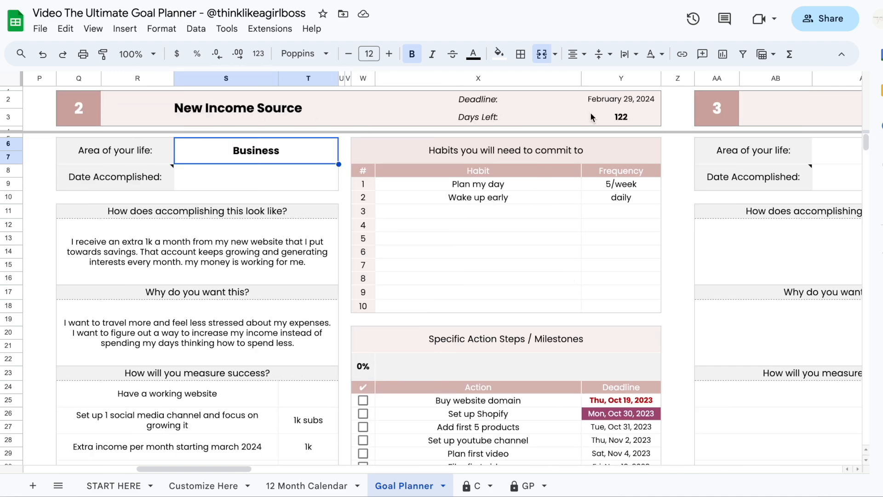
left_click_drag(247, 212, 244, 451)
scroll(264, 357, "down", 1)
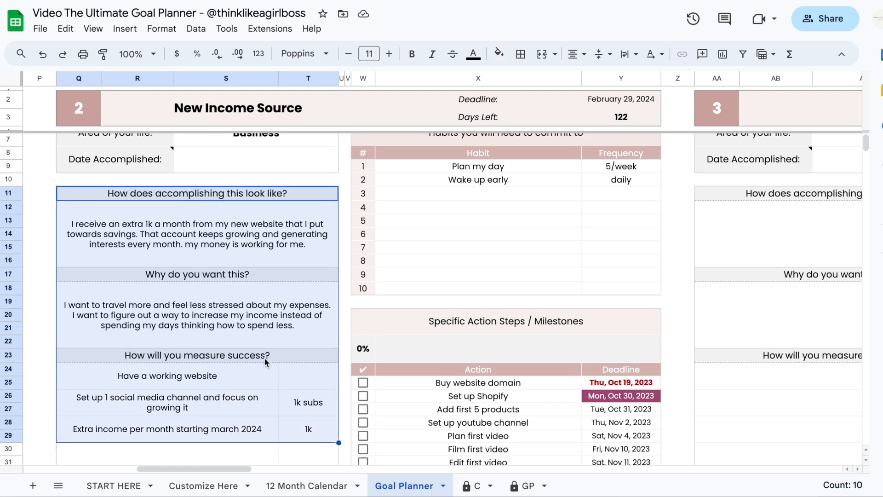
left_click(280, 326)
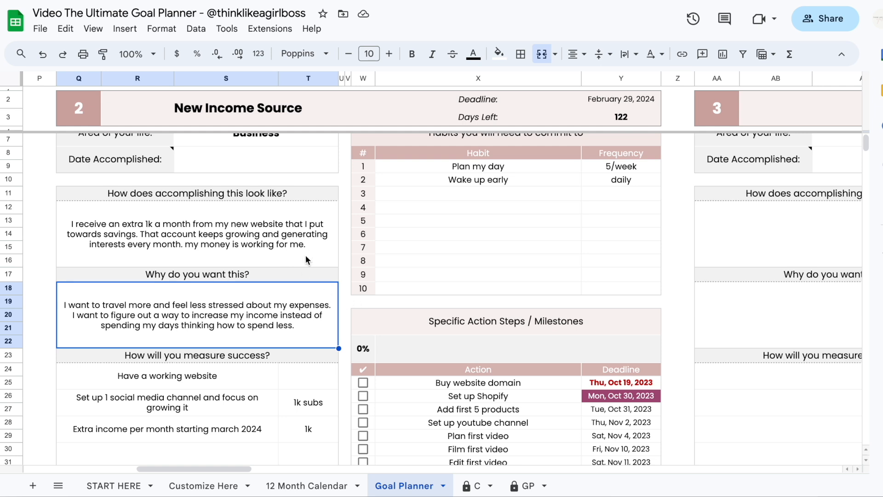
scroll(306, 260, "down", 1)
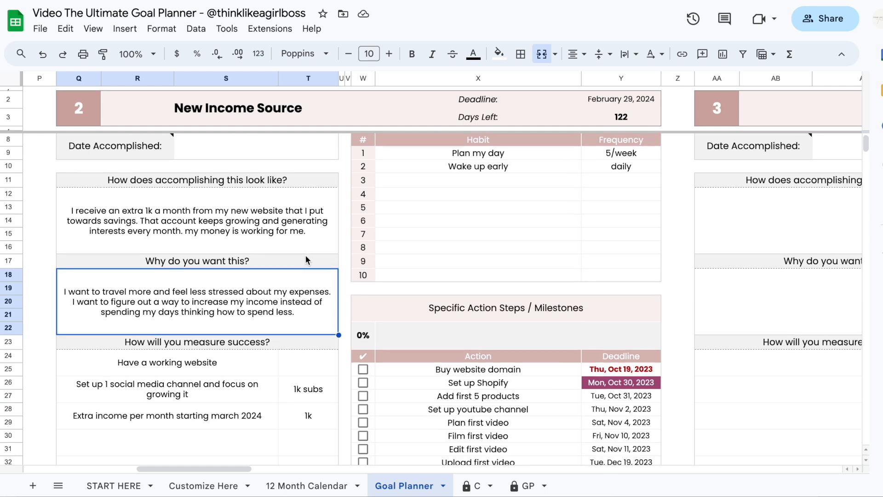
Step: Review the habits and frequencies listed for the New Income Source goal
scroll(305, 259, "up", 2)
scroll(307, 260, "right", 1)
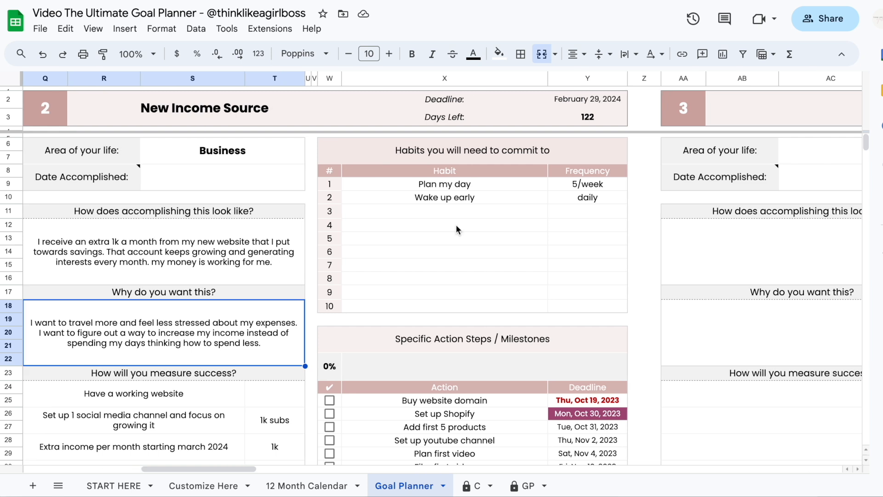
left_click_drag(454, 188, 573, 203)
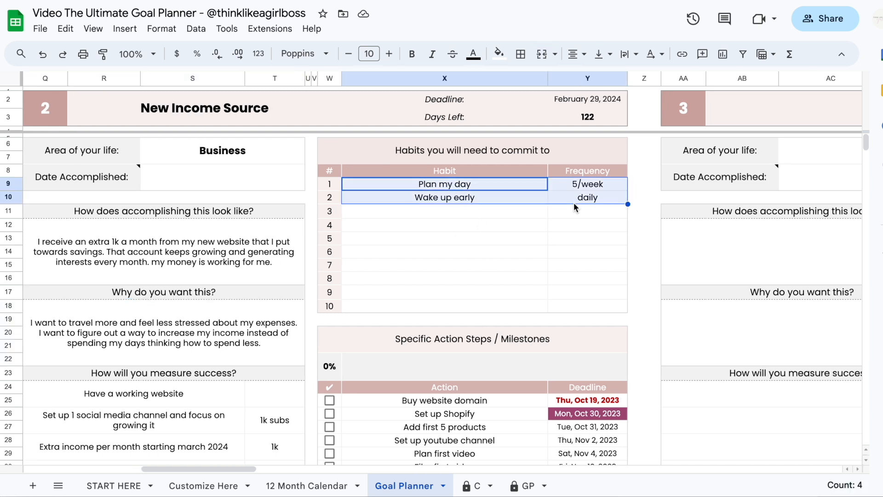
left_click(464, 215)
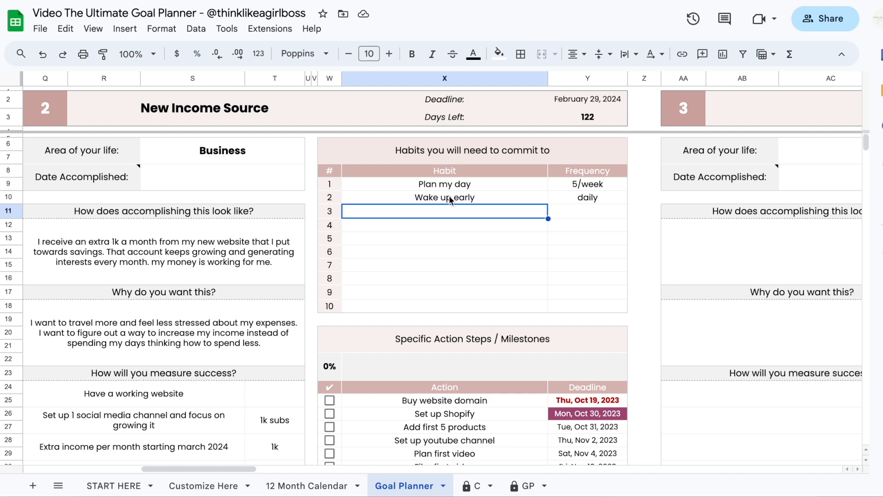
Step: Examine the New Income Source action steps and deadlines, from buying the website domain to uploading the first video
scroll(454, 255, "down", 5)
left_click(416, 289)
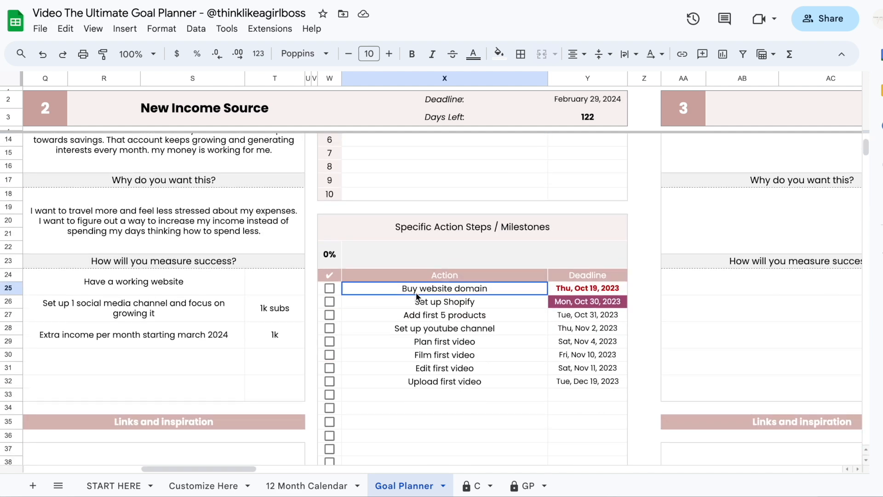
left_click_drag(415, 291, 573, 381)
left_click(490, 409)
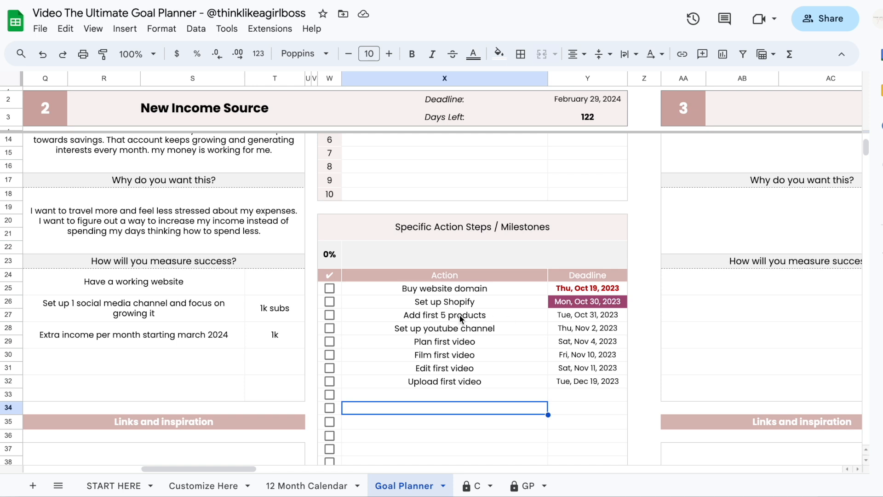
left_click(450, 293)
left_click(446, 302)
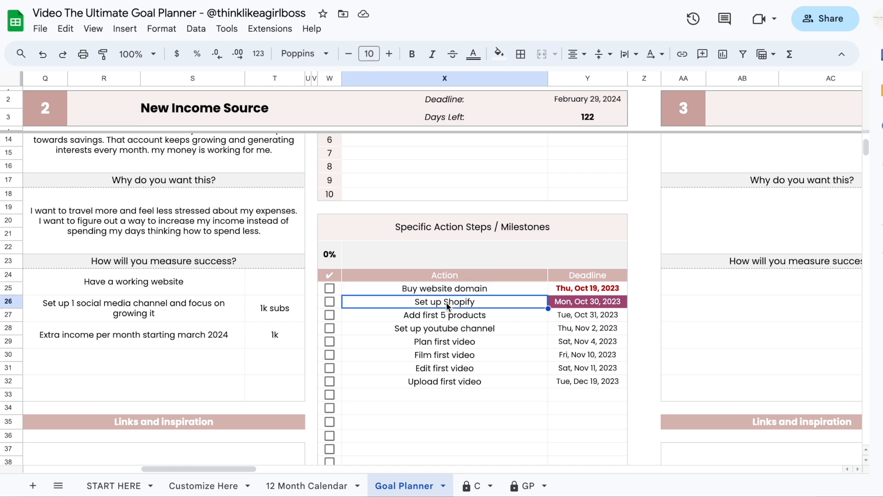
left_click(423, 316)
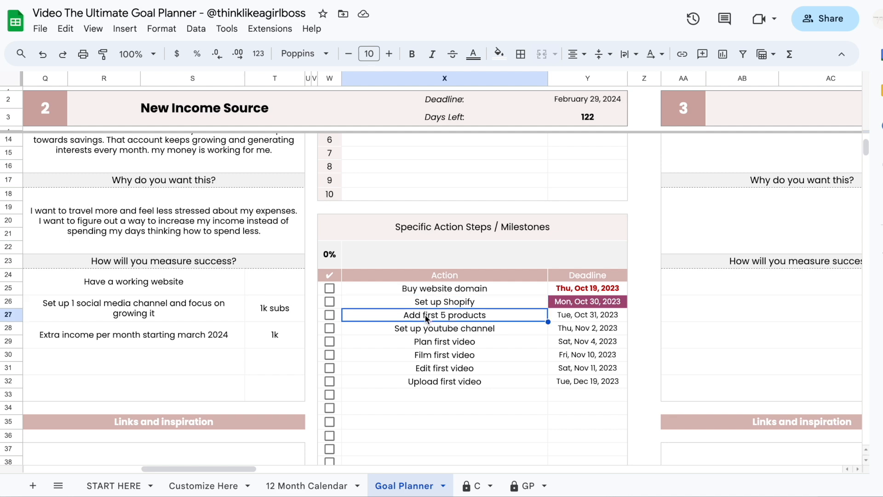
left_click(415, 330)
left_click(409, 340)
Step: Look through the goal sections up to goal 5, the habits and pending action summaries, and the Calendar View
scroll(409, 341, "up", 3)
scroll(409, 341, "left", 5)
scroll(410, 341, "left", 5)
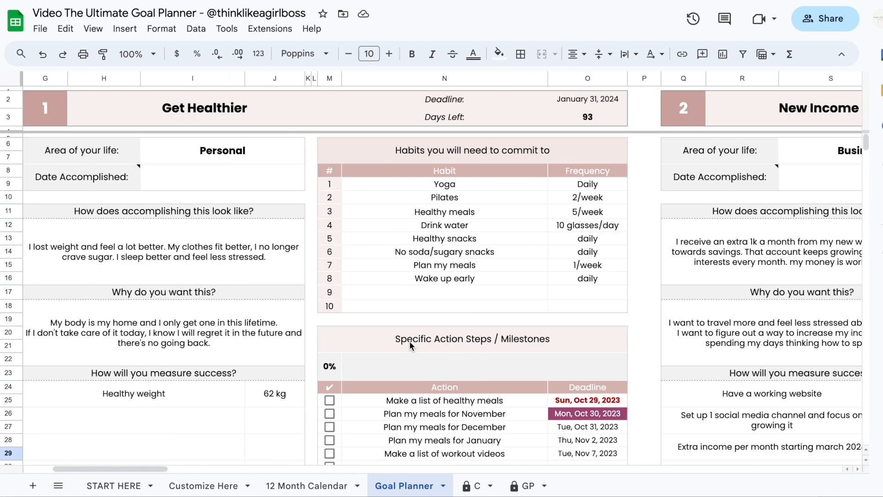
scroll(409, 340, "right", 3)
scroll(410, 341, "right", 6)
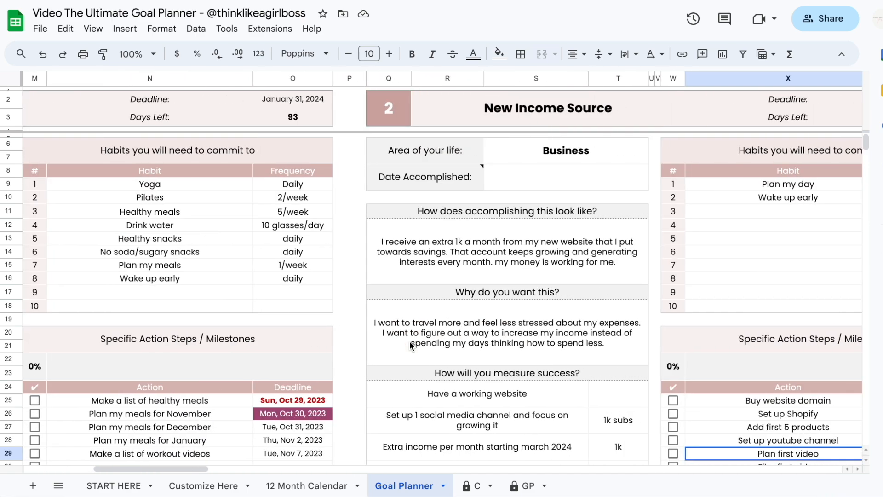
scroll(409, 341, "right", 12)
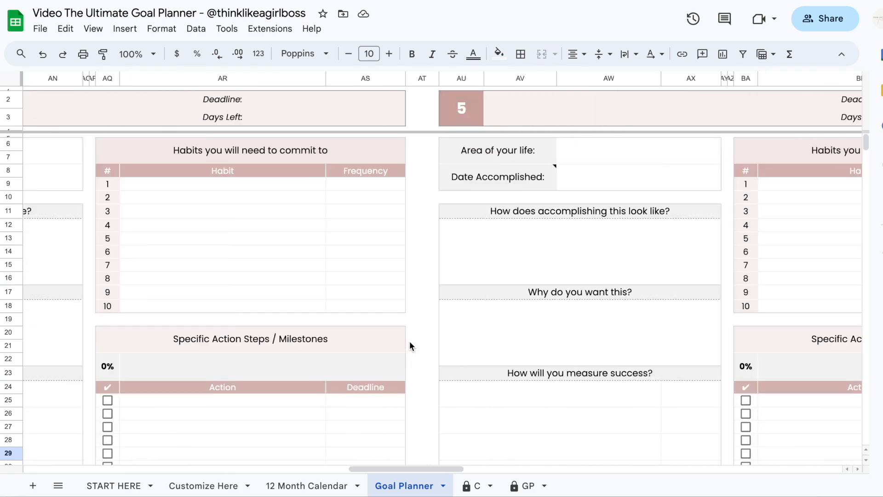
scroll(426, 200, "right", 10)
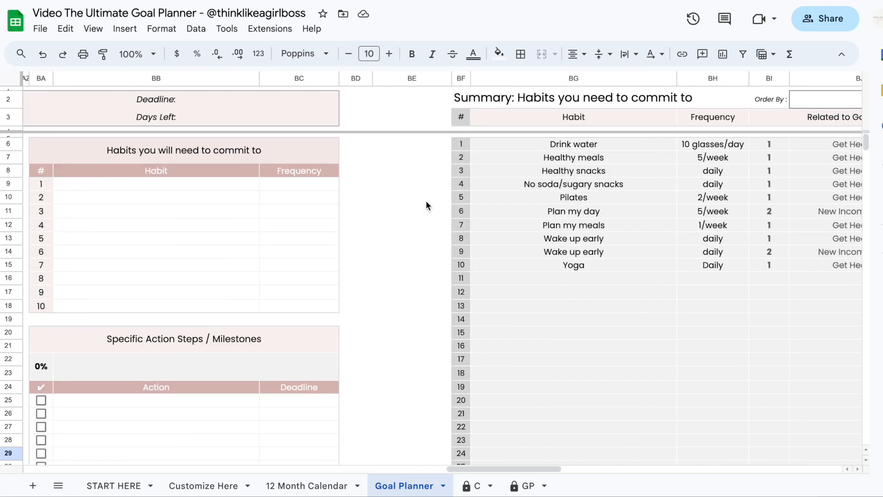
scroll(426, 205, "right", 12)
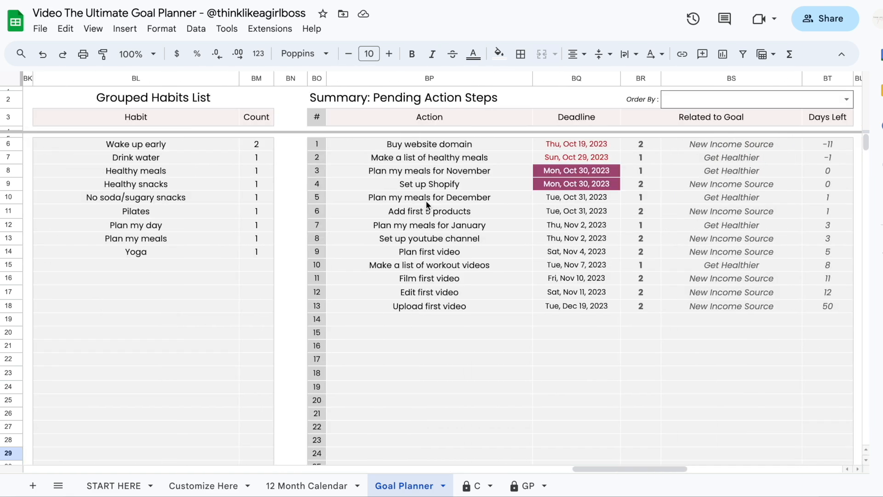
scroll(425, 202, "right", 4)
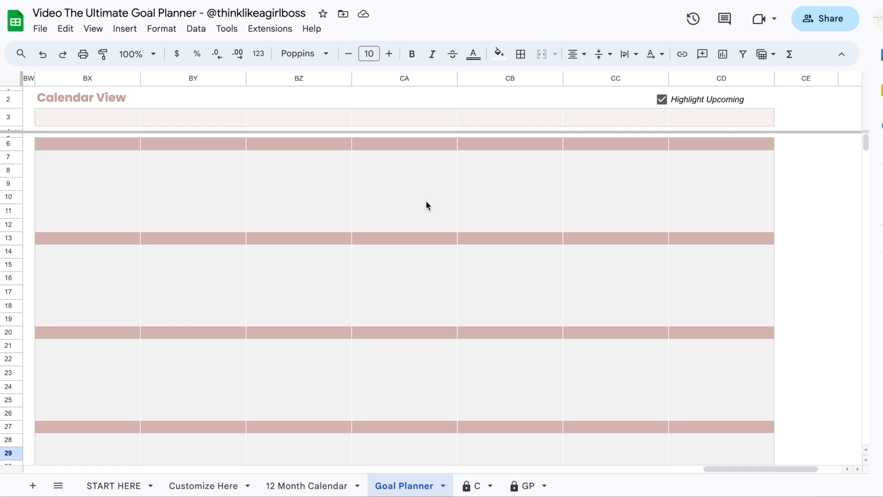
Step: Examine the summaries' "Order By" selectors and the fields for the calendar start date and the number of days to highlight
scroll(426, 202, "left", 12)
scroll(426, 203, "left", 10)
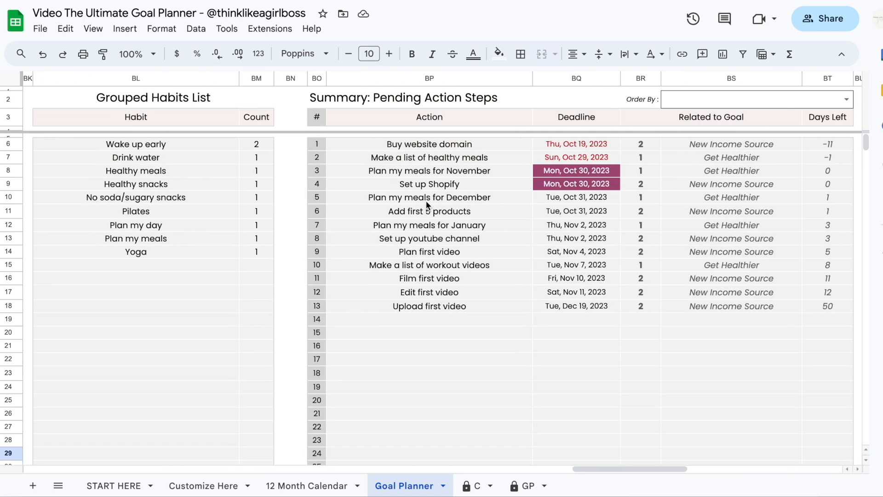
scroll(426, 205, "right", 3)
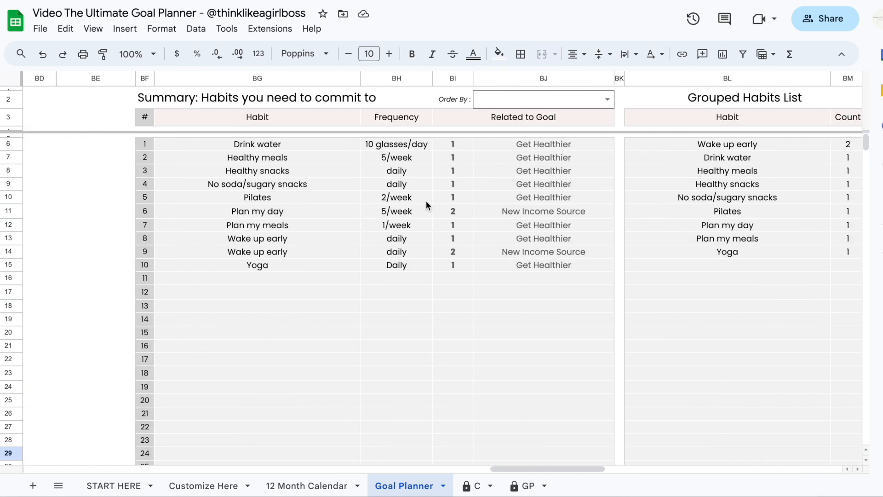
left_click(478, 104)
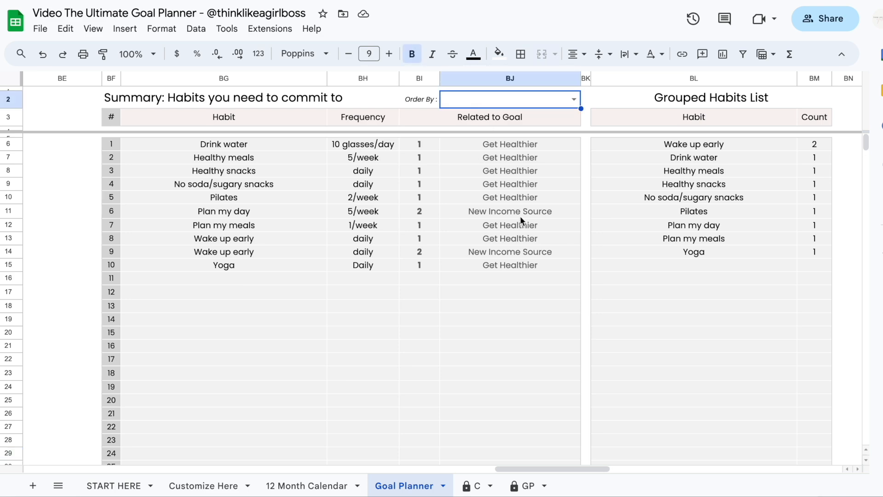
scroll(520, 216, "right", 10)
scroll(520, 216, "left", 5)
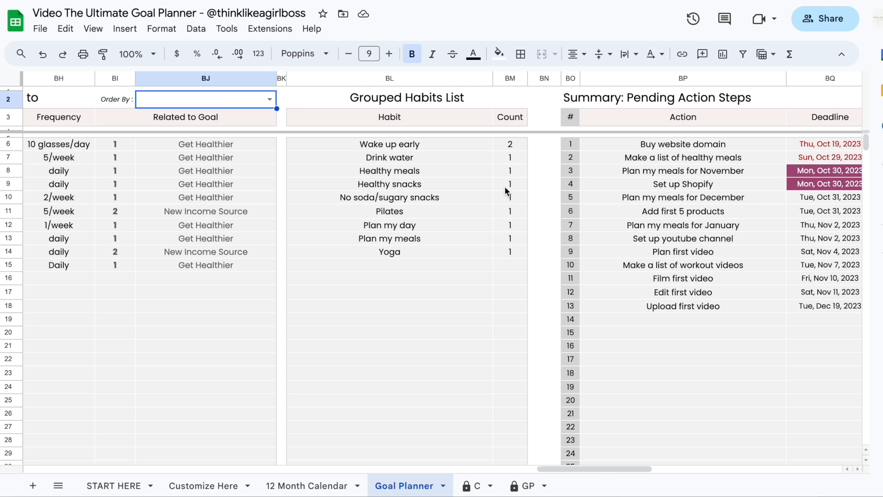
scroll(504, 186, "right", 5)
left_click(537, 99)
left_click(688, 115)
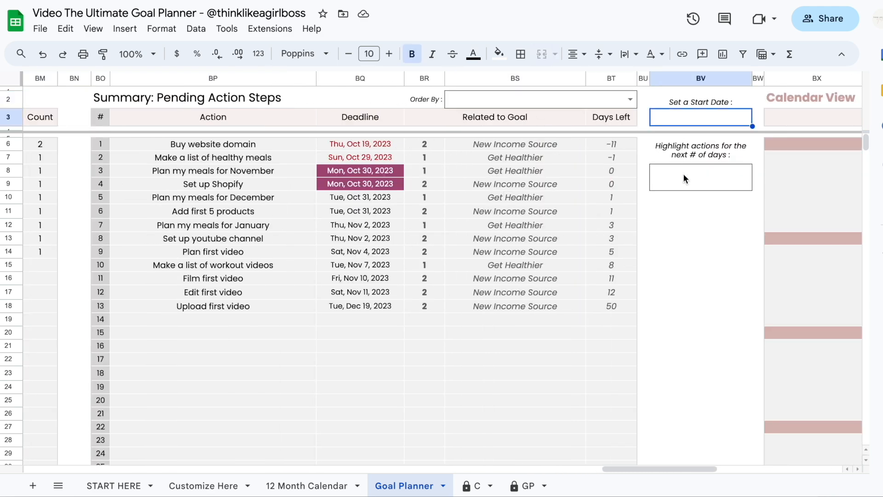
left_click(682, 177)
Step: Examine the habits summary with each habit's frequency and related goal, alongside the Grouped Habits List
scroll(532, 255, "left", 5)
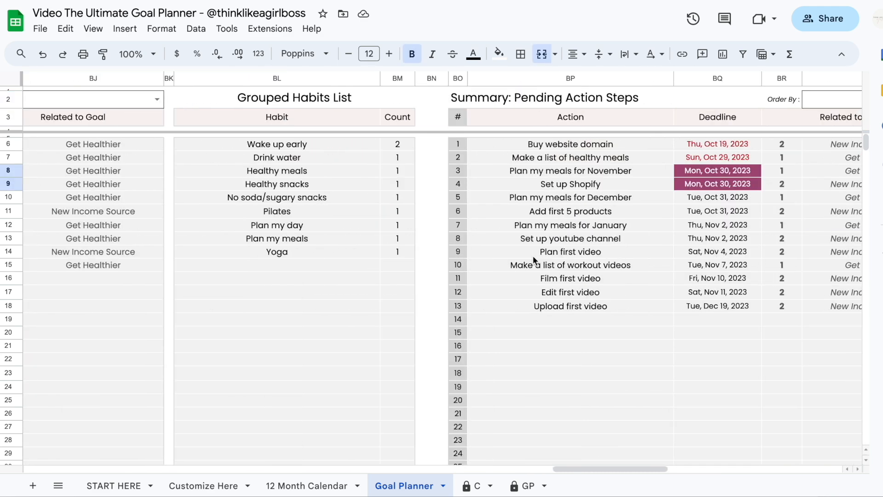
scroll(532, 255, "left", 5)
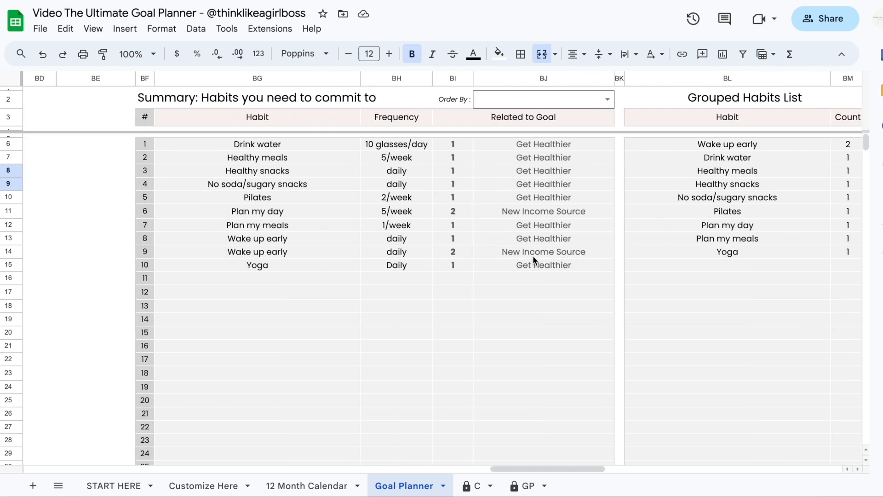
scroll(532, 255, "left", 5)
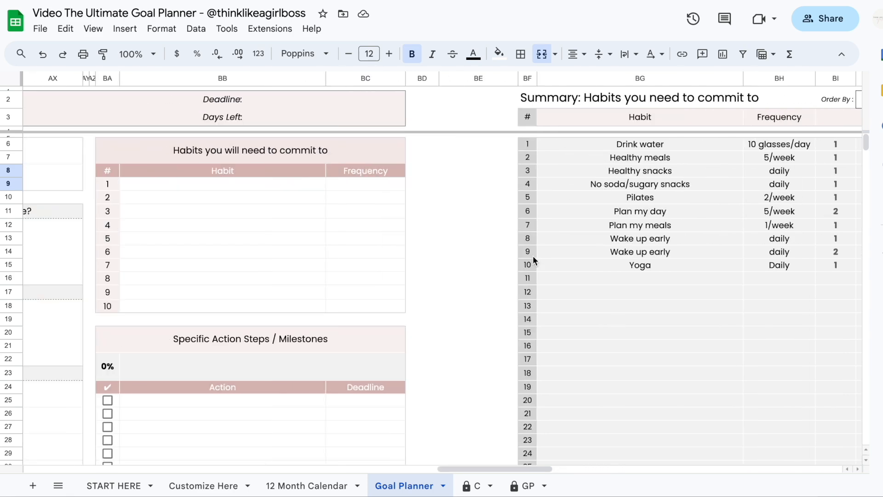
scroll(532, 255, "right", 5)
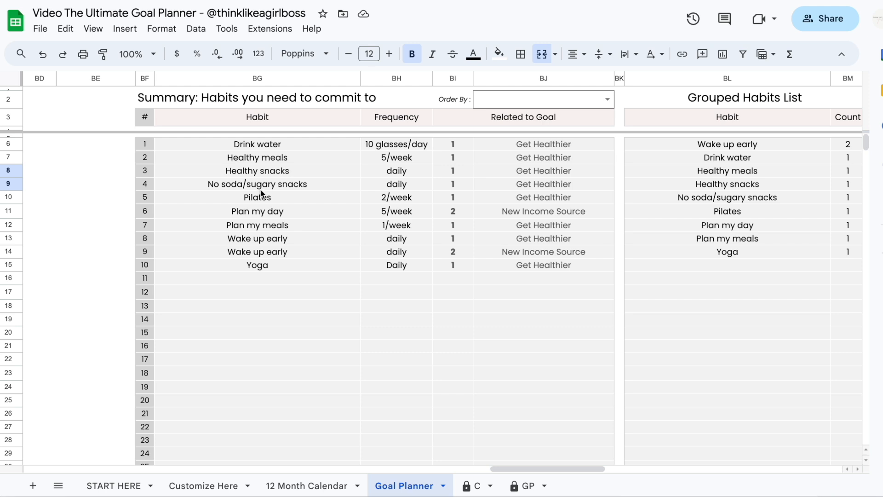
scroll(308, 272, "right", 1)
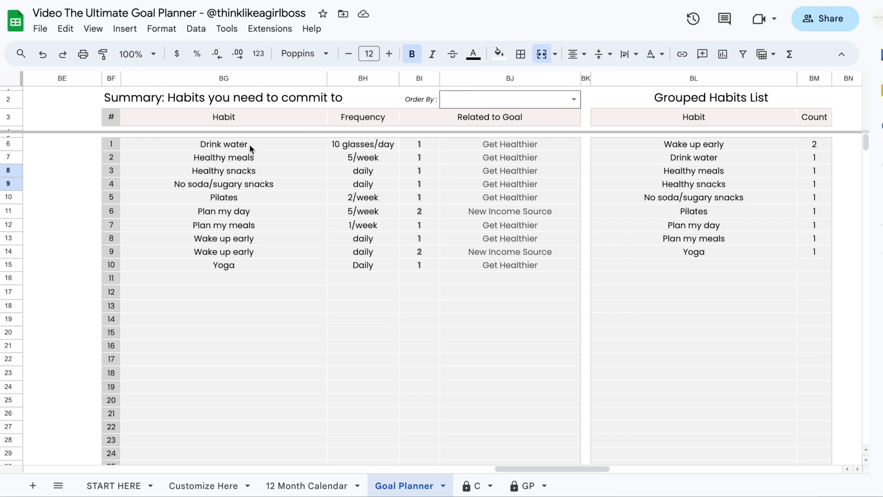
Step: Compare the habits tables of the individual goals with the combined habits summary and the Grouped Habits List
scroll(337, 251, "left", 15)
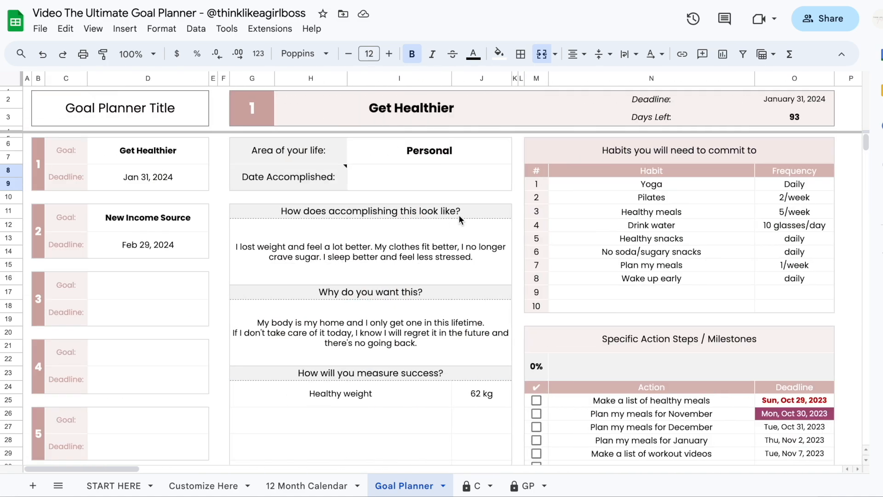
scroll(460, 220, "right", 5)
left_click_drag(446, 183, 581, 306)
scroll(582, 306, "right", 15)
left_click_drag(489, 187, 603, 308)
scroll(604, 307, "right", 20)
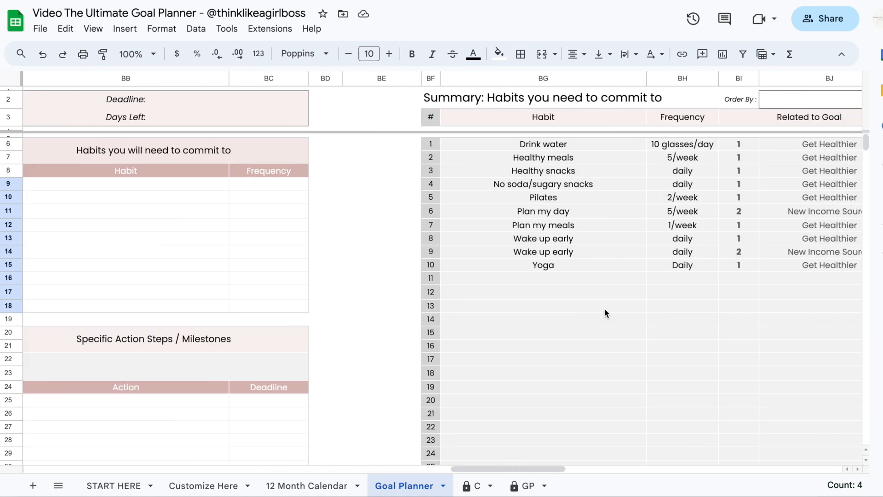
scroll(630, 186, "right", 1)
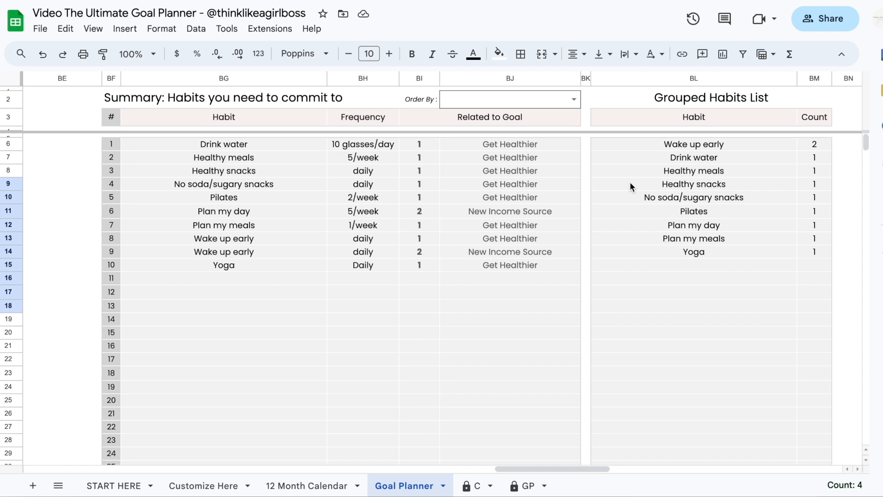
Step: Try ordering the habits summary by Habit and by Frequency in turn
left_click(573, 99)
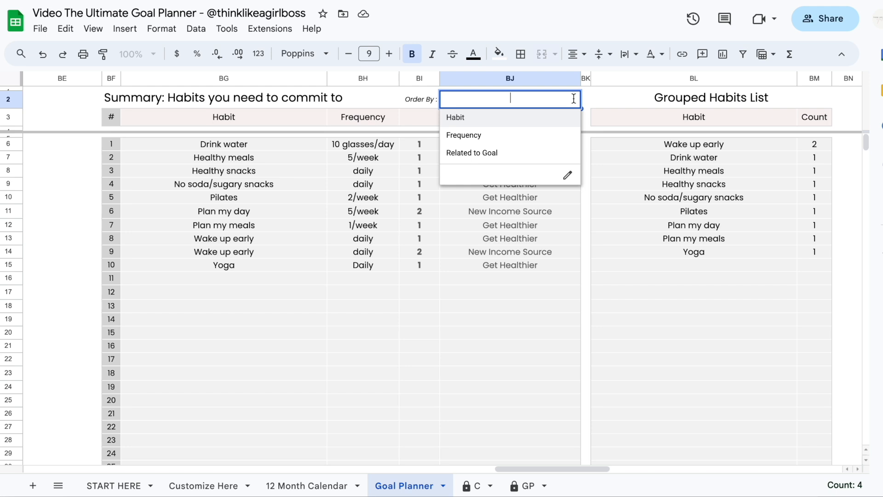
left_click(476, 117)
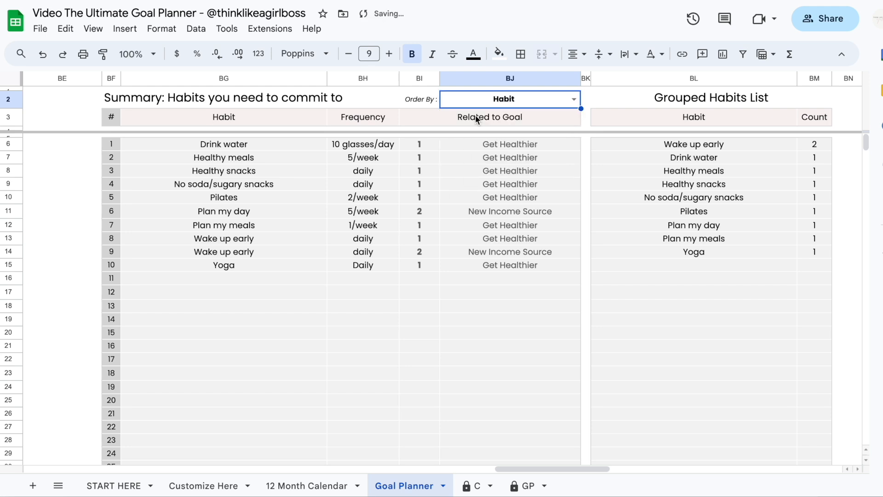
left_click(573, 98)
left_click(494, 138)
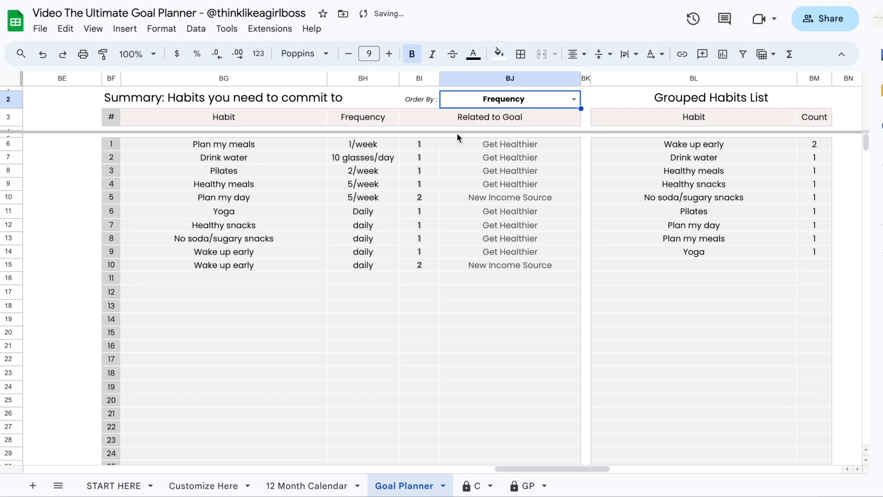
Step: Examine the frequency-ordered habits summary, comparing the "Plan my day" and "Wake up early" rows related to New Income Source
left_click_drag(430, 122, 441, 288)
left_click(513, 254)
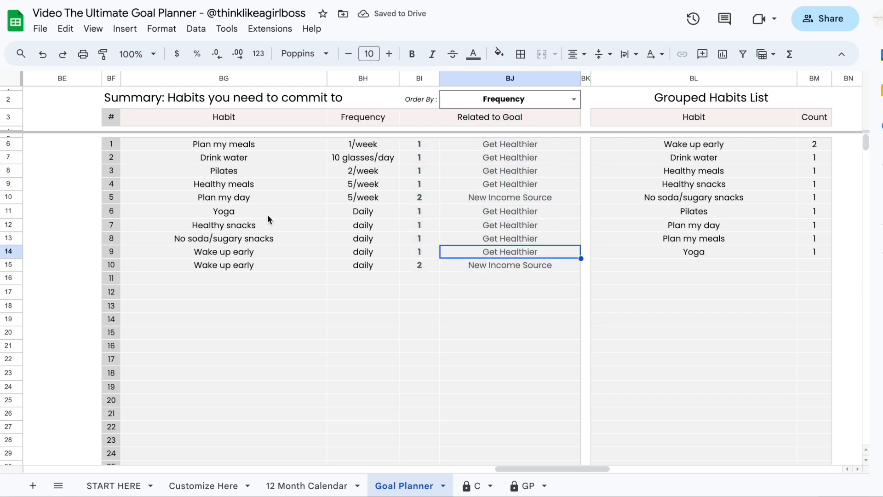
left_click_drag(232, 202, 494, 203)
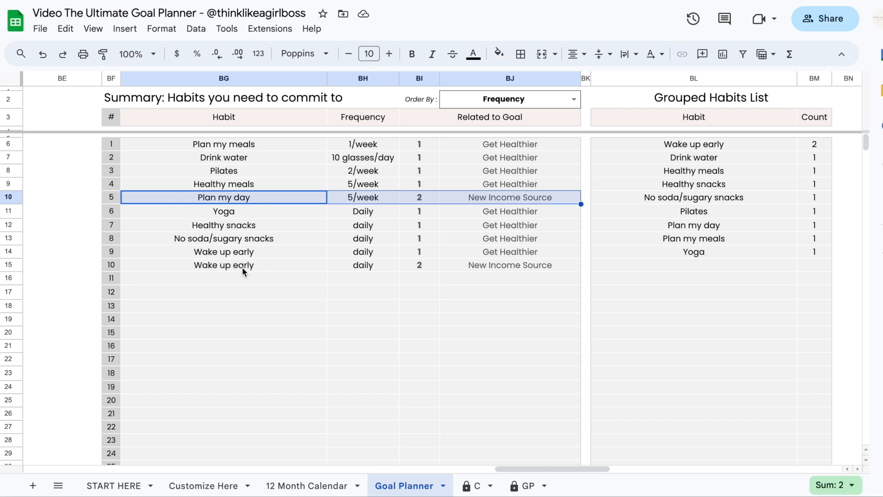
left_click_drag(246, 266, 507, 266)
left_click_drag(263, 197, 536, 196)
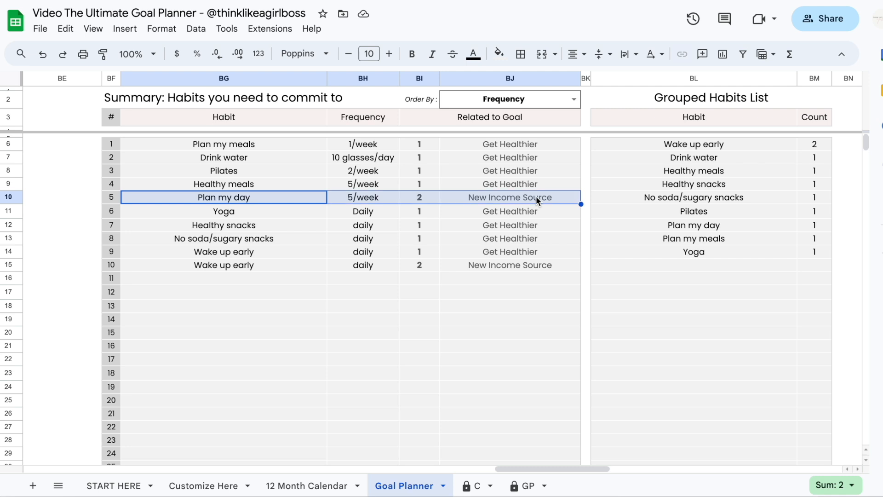
Step: Order the habits summary by Related to Goal and check the rows grouped under Get Healthier and New Income Source
left_click(575, 101)
left_click(500, 146)
left_click_drag(415, 144, 417, 238)
left_click(308, 144)
left_click_drag(307, 145, 498, 234)
left_click_drag(269, 255, 503, 264)
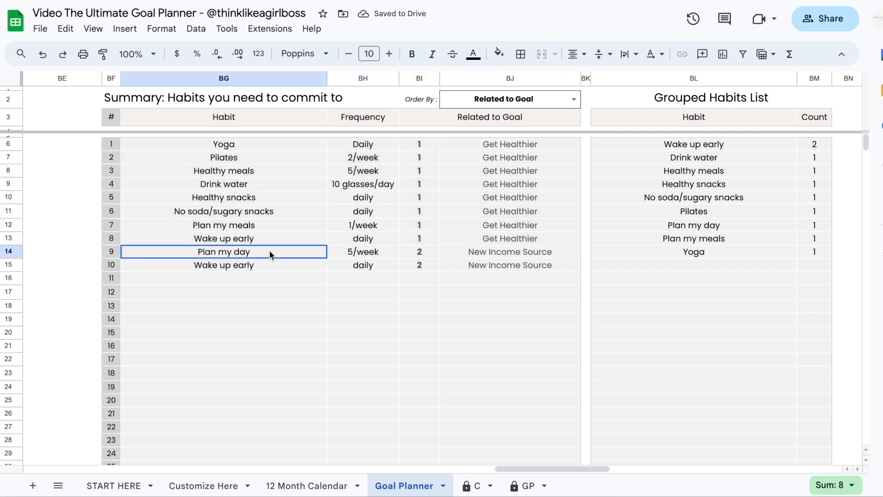
left_click(508, 316)
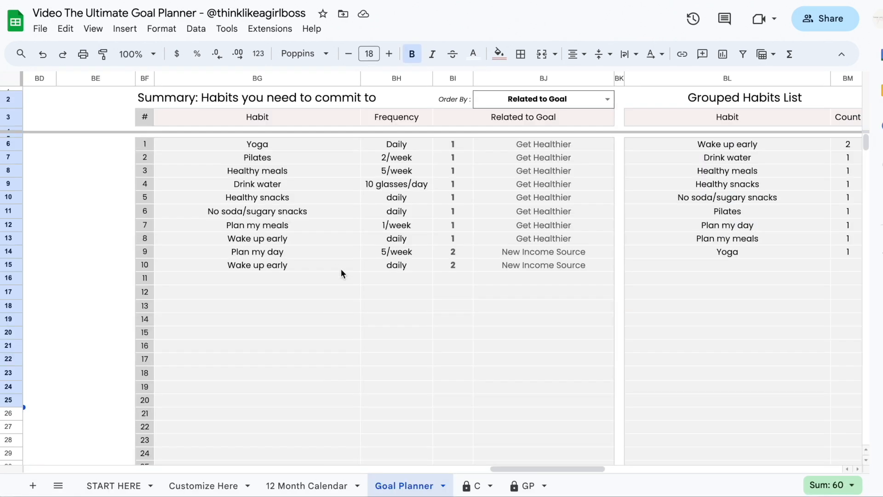
Step: Compare the habits summary with the Grouped Habits List, focusing on the count for "Wake up early"
left_click_drag(313, 144, 528, 325)
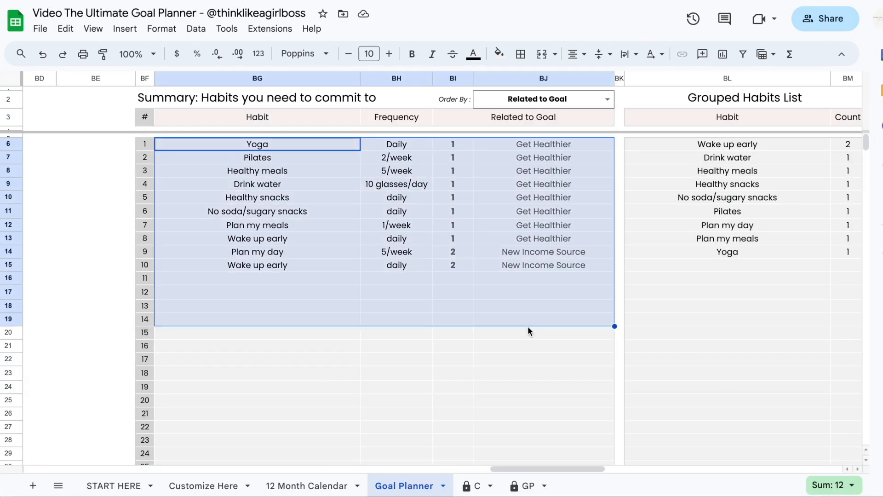
left_click(545, 306)
scroll(545, 306, "right", 3)
mouse_move(592, 145)
left_mouse_down()
mouse_move(714, 253)
mouse_move(714, 264)
left_mouse_up()
left_click(647, 174)
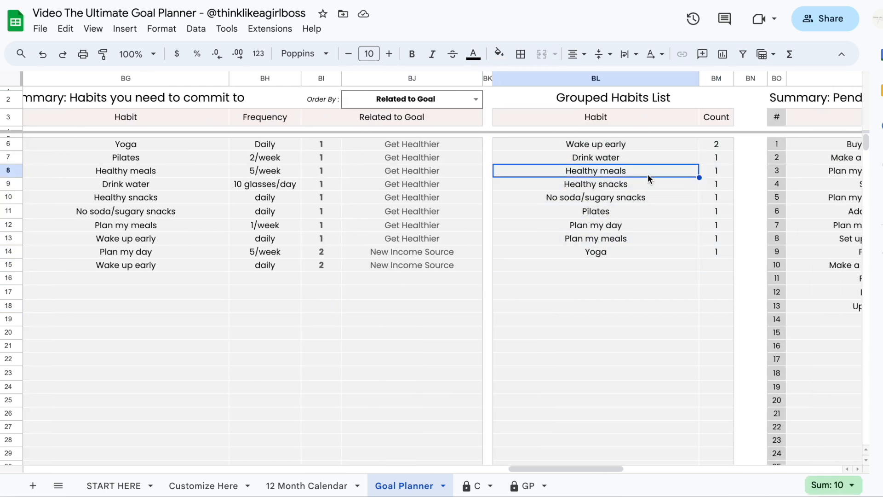
left_click(620, 149)
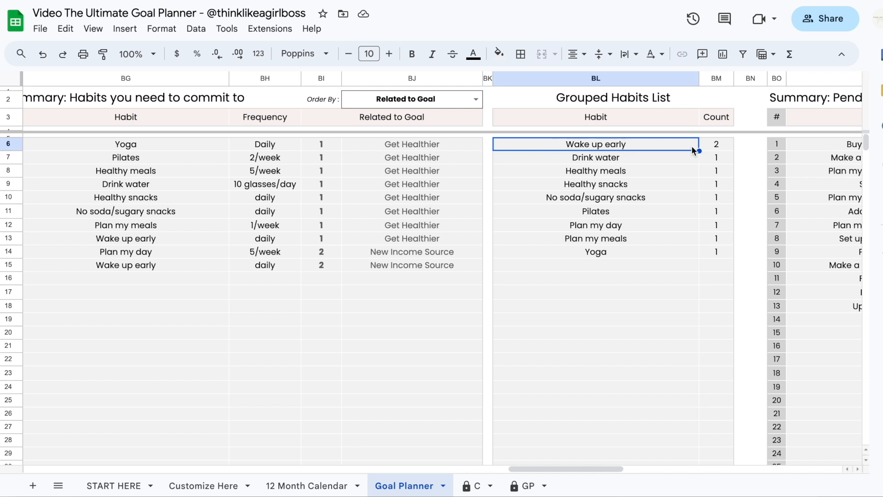
left_click(711, 148)
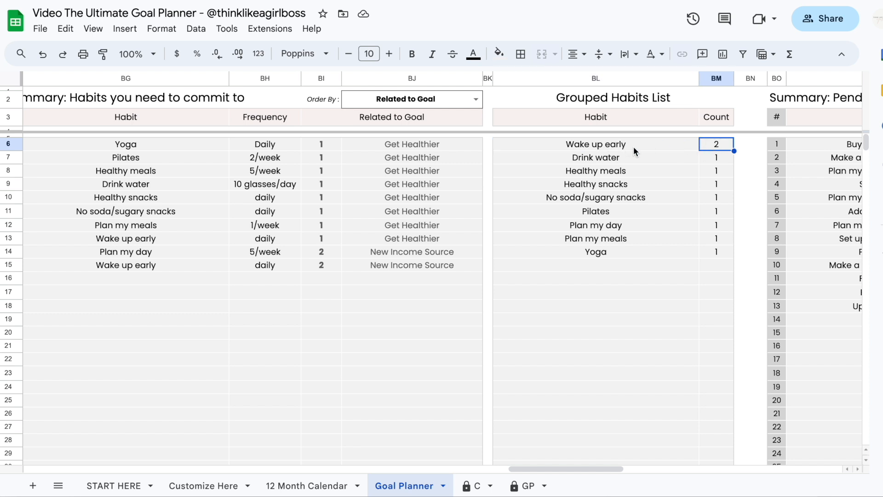
left_click_drag(672, 144, 716, 148)
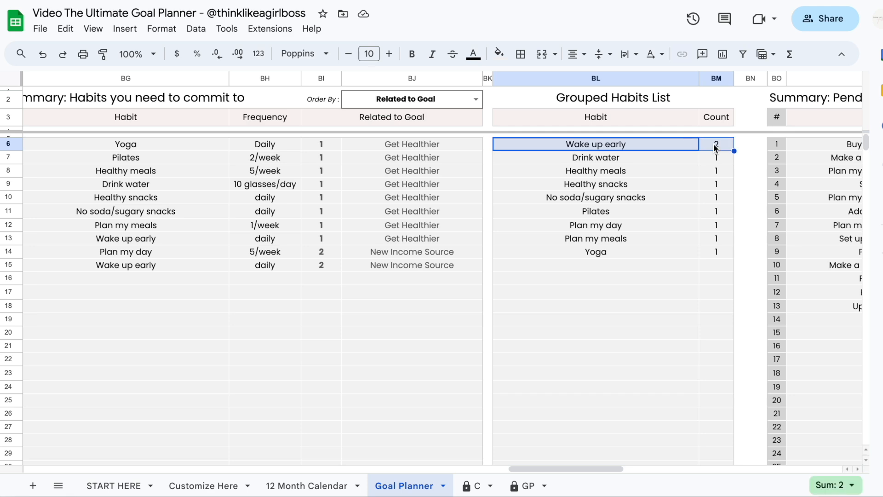
left_click(715, 149)
Step: Enter "Wake up early" as the first habit in goal 5's table of habits to commit to
scroll(520, 181, "left", 10)
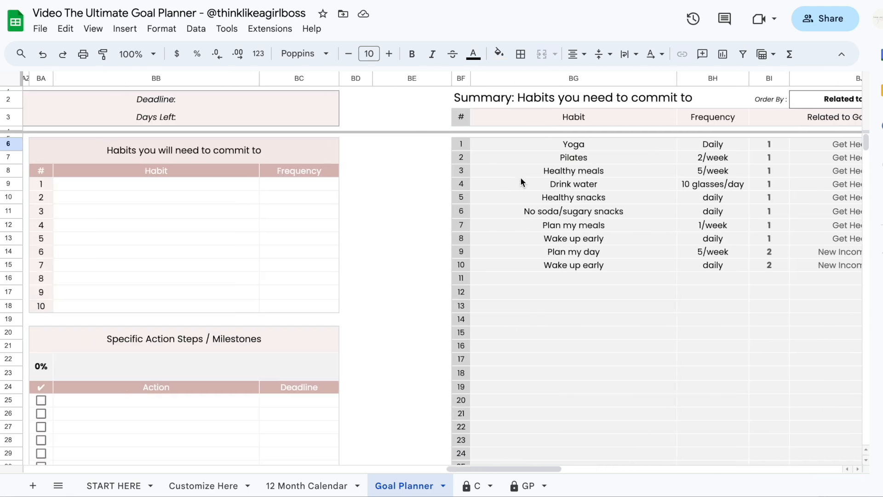
scroll(521, 181, "left", 3)
left_click(464, 184)
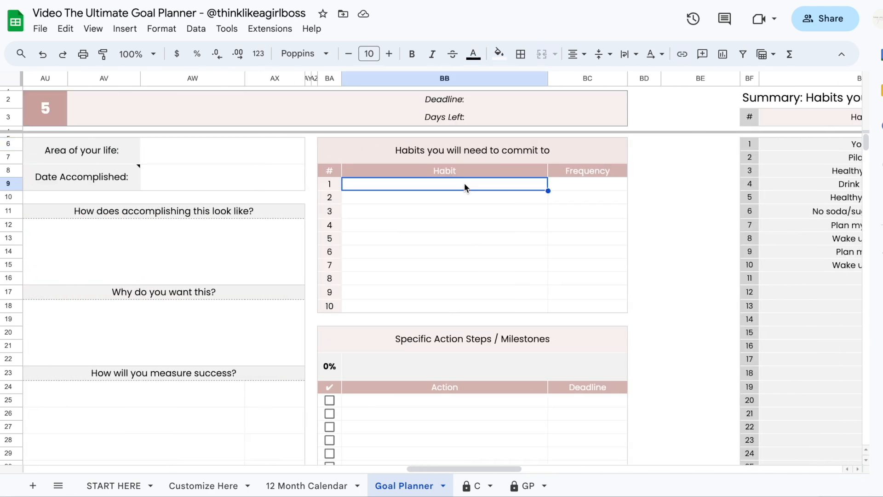
type("wake")
key("BackSpace")
key("BackSpace")
key("BackSpace")
key("BackSpace")
type("Wa")
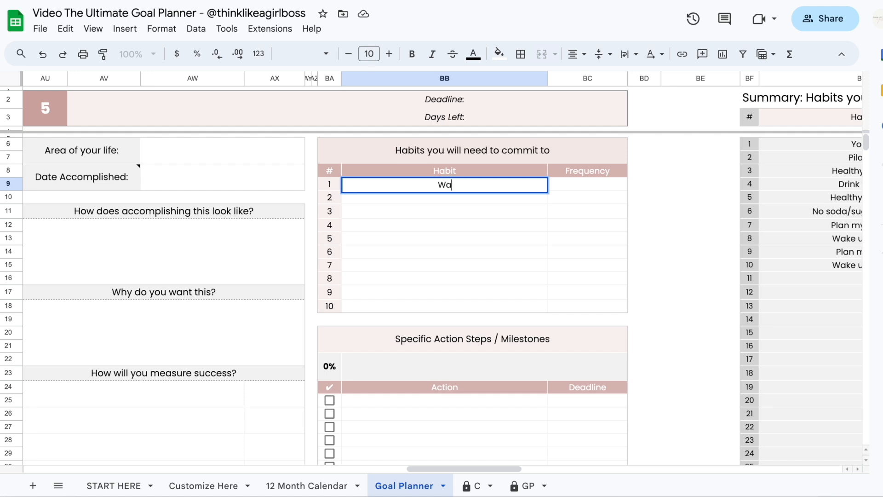
type("ke up early")
key("Return")
Step: Check goal 5's new habit in the habits summary and the "Wake up early" count in the Grouped Habits List
scroll(534, 253, "right", 12)
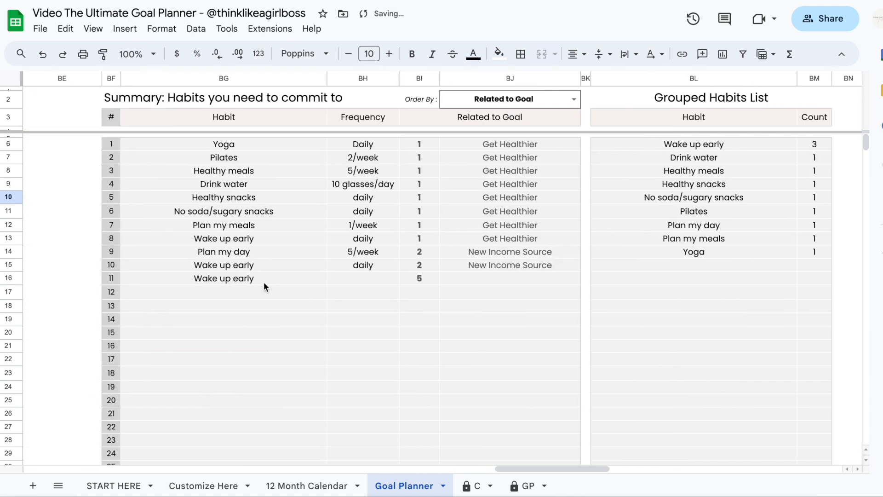
left_click(461, 280)
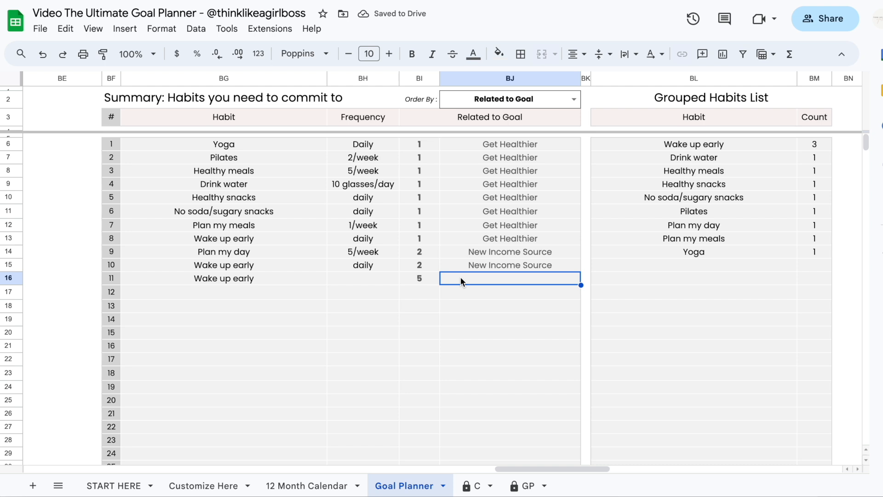
left_click(381, 280)
scroll(514, 285, "right", 2)
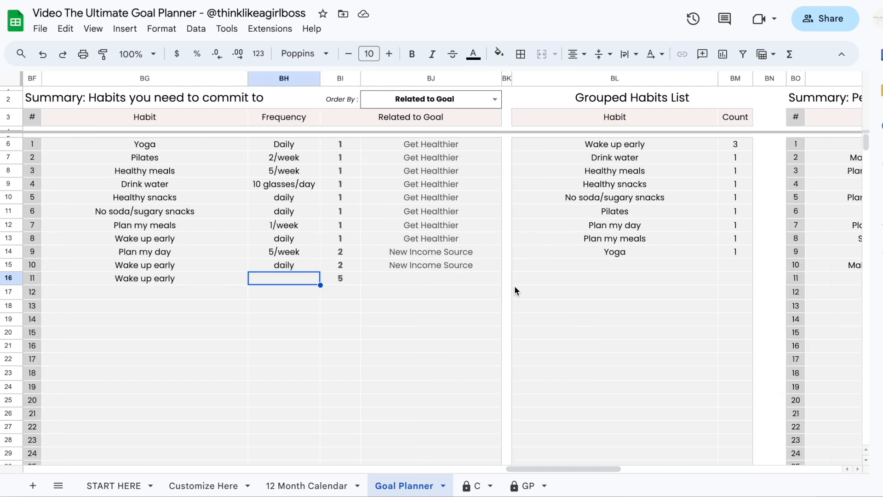
left_click(622, 143)
left_click(719, 145)
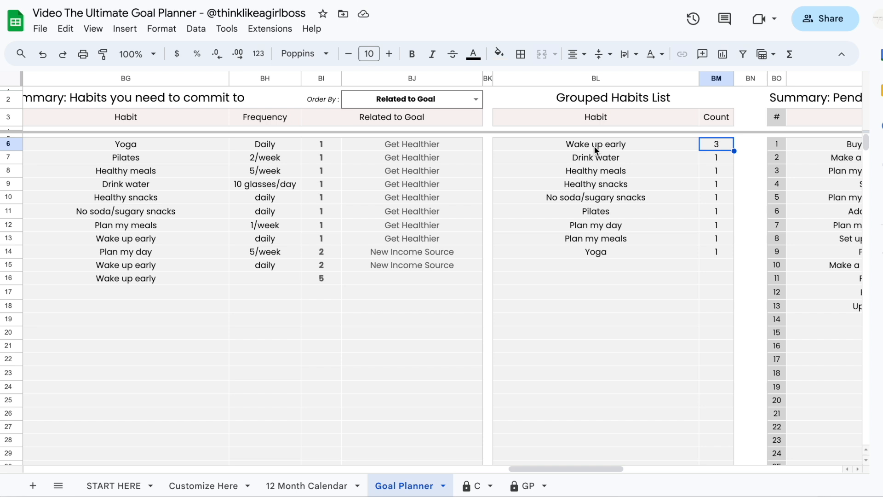
scroll(559, 204, "left", 1)
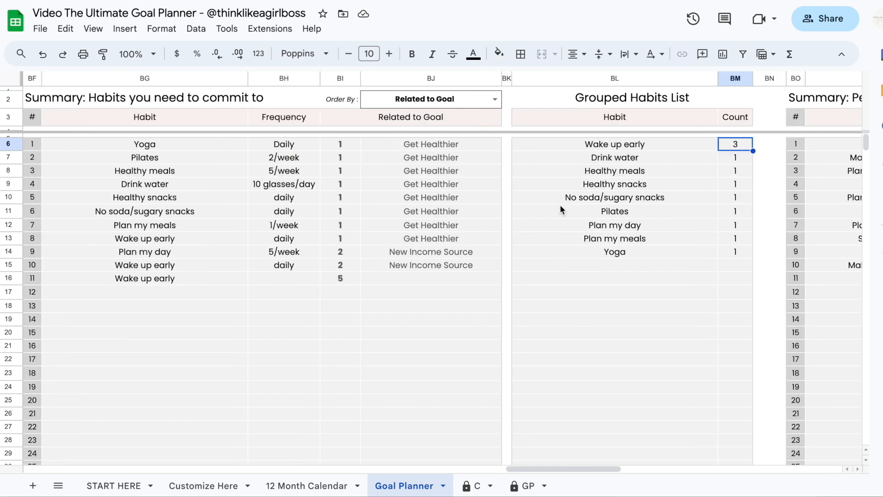
scroll(560, 208, "left", 1)
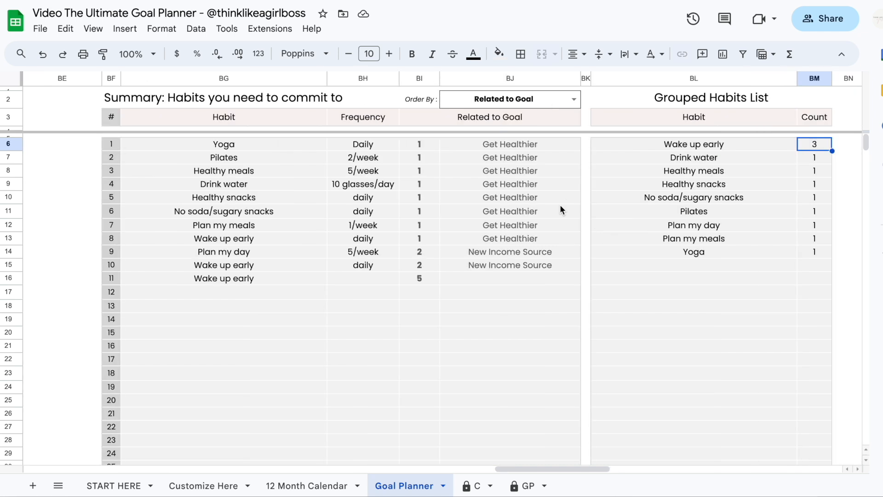
left_click(633, 148)
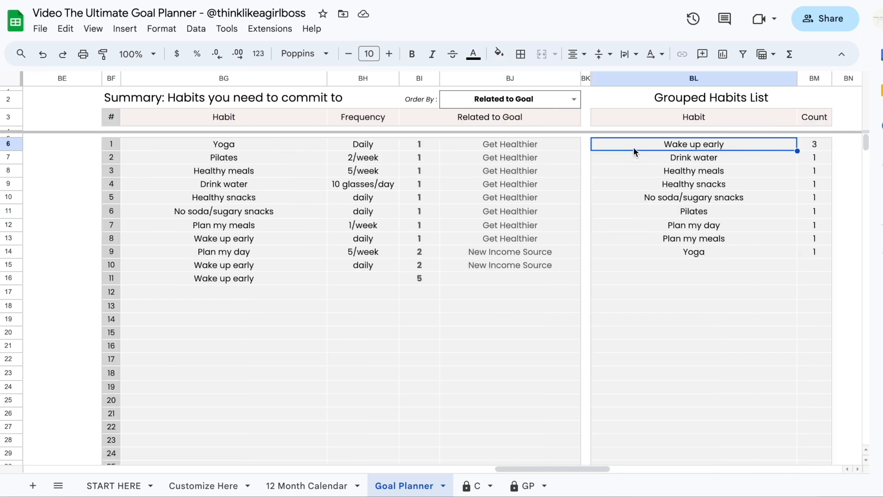
Step: Review the individual goals' habits tables against the full habits summary and Grouped Habits List
scroll(468, 222, "left", 10)
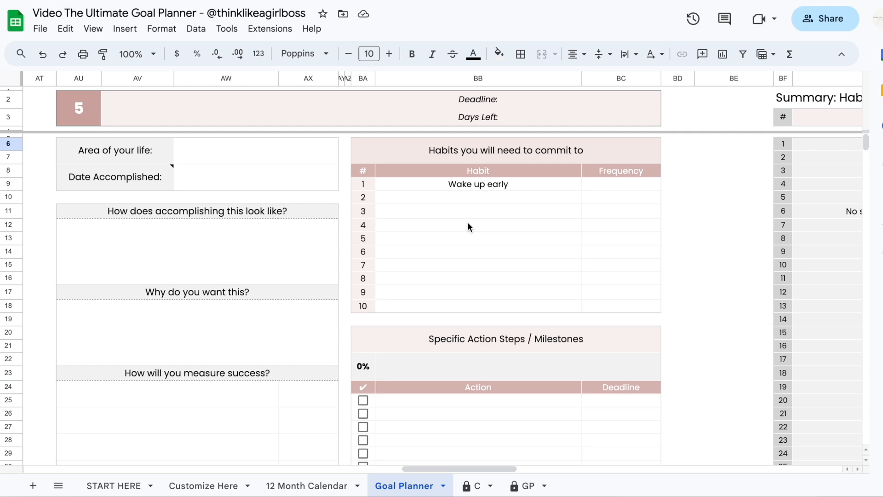
scroll(467, 223, "left", 4)
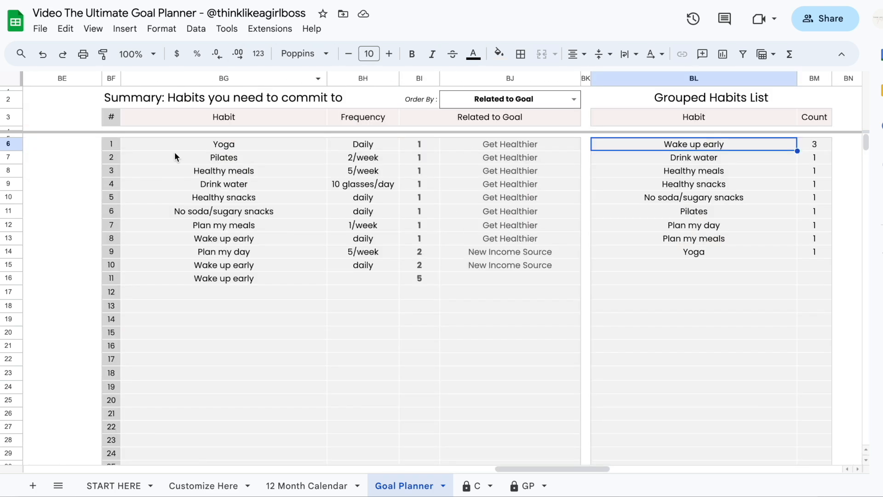
left_click_drag(142, 101, 733, 418)
left_click(723, 377)
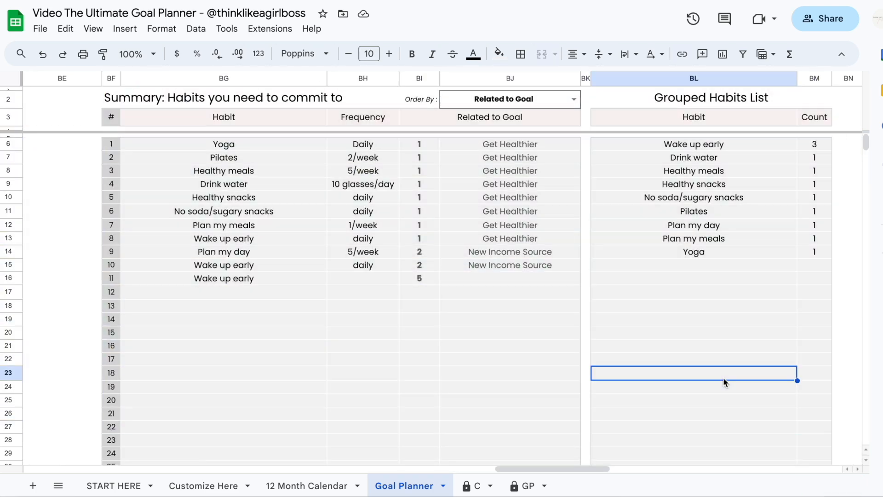
Step: Examine the Pending Action Steps summary and its listed actions
scroll(723, 377, "right", 5)
scroll(723, 378, "right", 6)
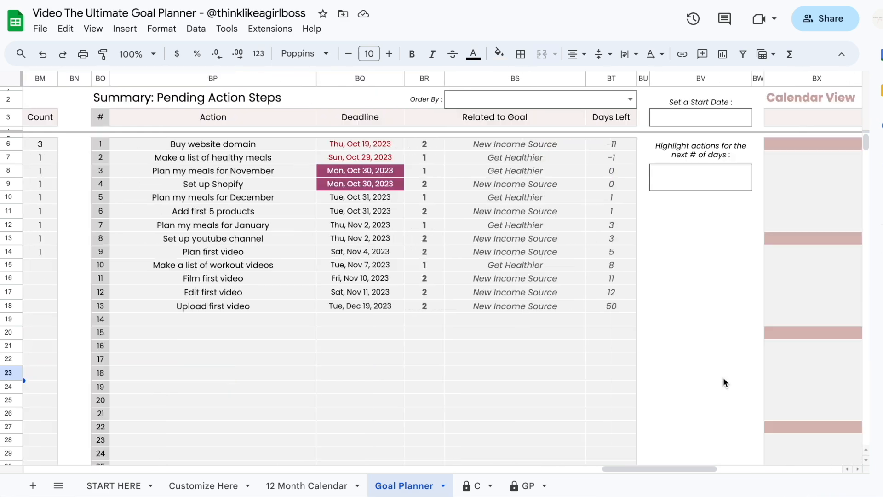
left_click(169, 104)
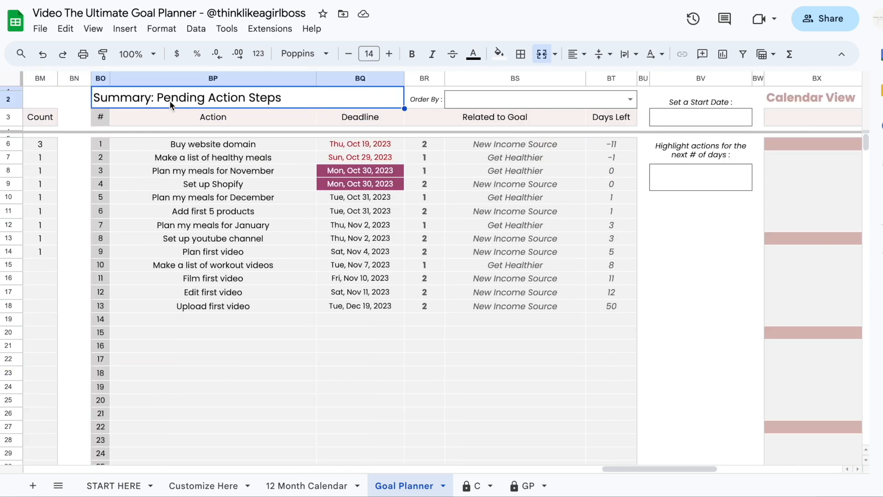
left_click(213, 225)
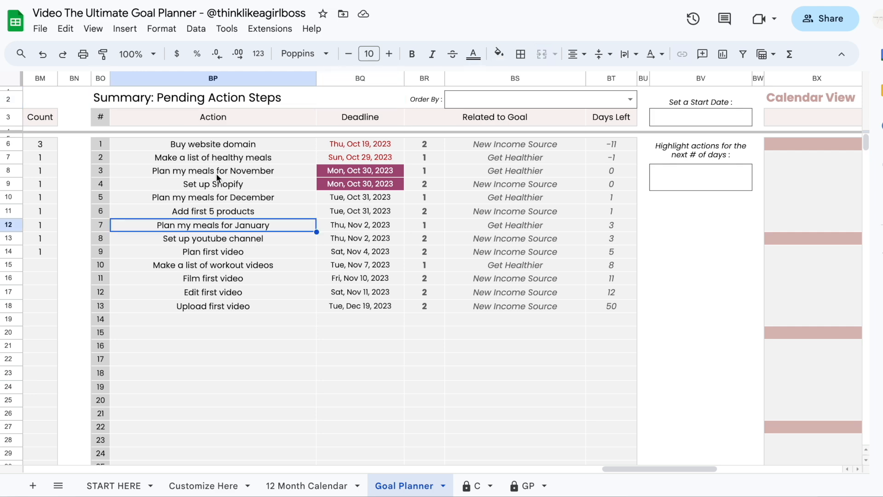
Step: Compare the Specific Action Steps of goals 1 and 2 with the actions and deadlines in the Pending Action Steps summary
scroll(216, 173, "left", 20)
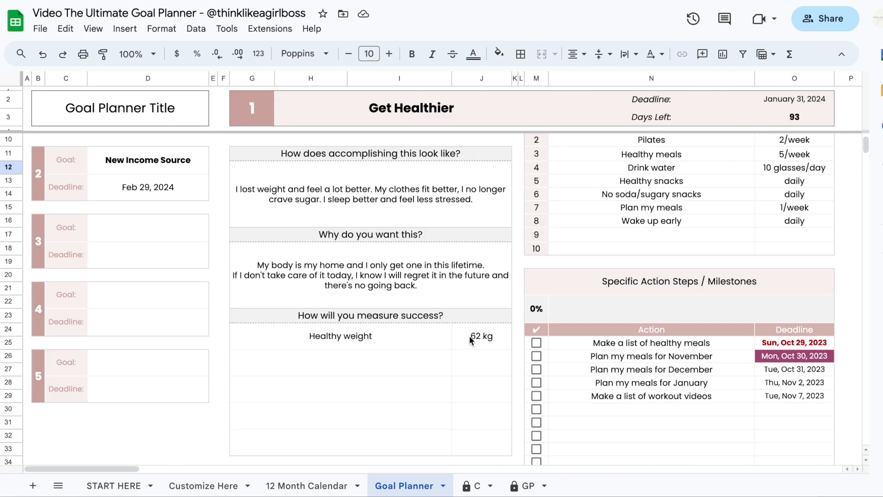
left_click_drag(550, 284, 581, 427)
scroll(581, 426, "right", 5)
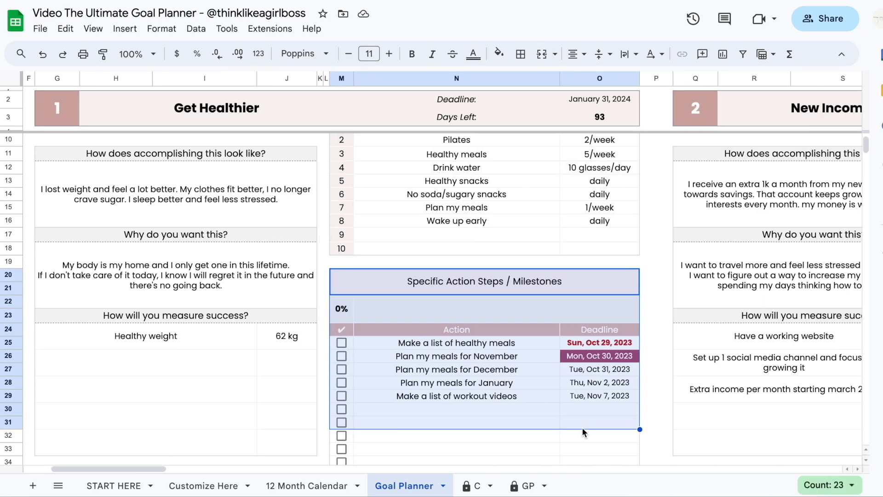
scroll(582, 426, "down", 1)
scroll(581, 426, "right", 3)
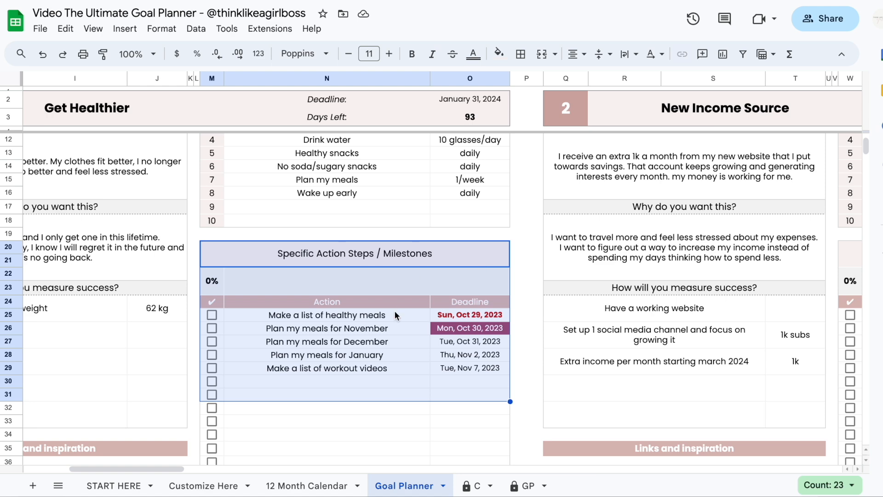
scroll(478, 256, "right", 6)
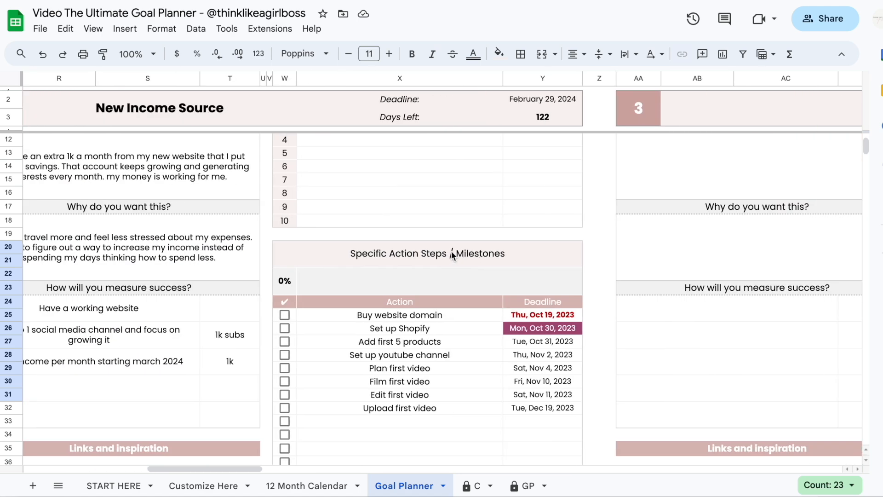
left_click_drag(451, 253, 454, 413)
scroll(630, 352, "right", 10)
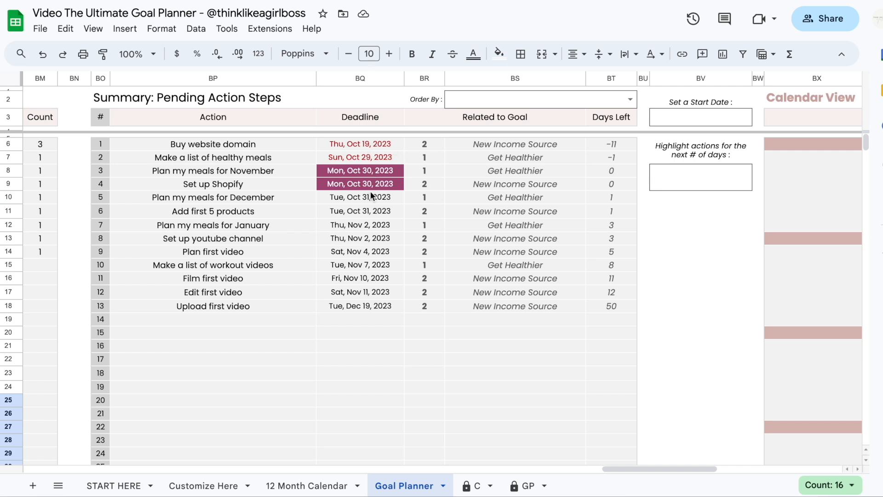
left_click_drag(344, 141, 363, 307)
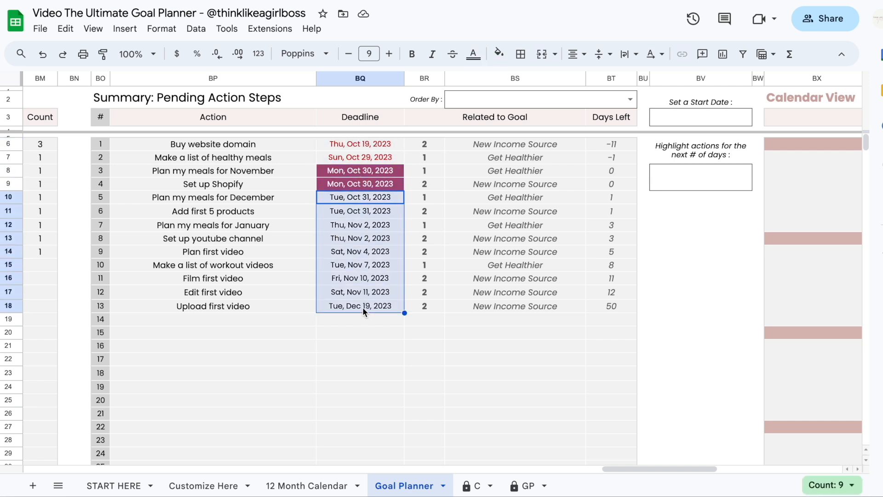
Step: Order the Pending Action Steps summary by Action, and switch the ordering to Deadline
left_click(611, 345)
left_click(630, 99)
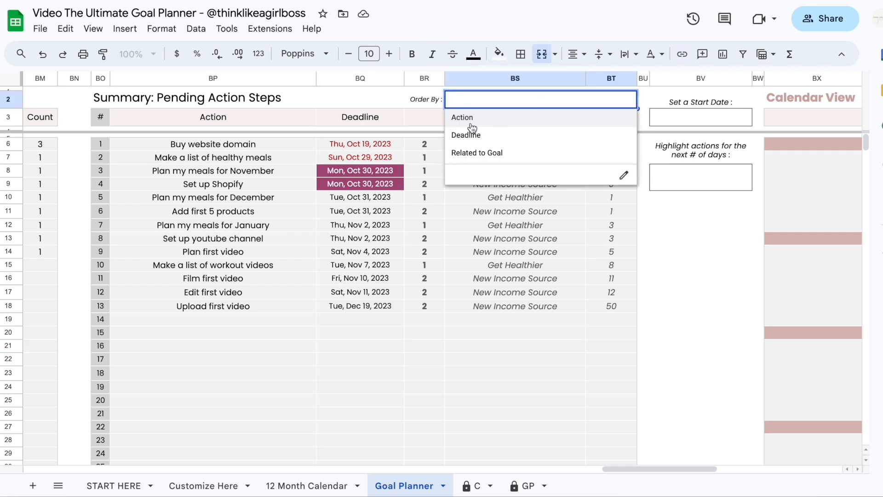
left_click(467, 117)
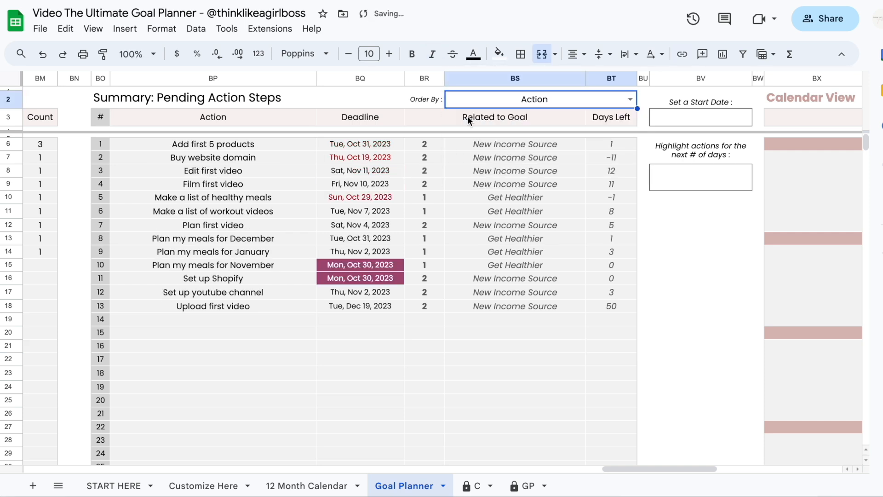
left_click(629, 99)
left_click(607, 133)
Step: Order the Pending Action Steps summary by Related to Goal and review the rows belonging to each goal
left_click(630, 100)
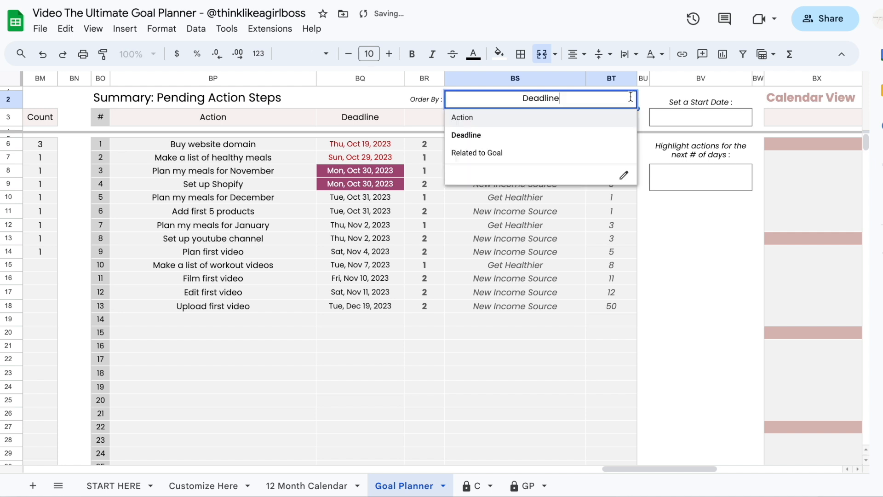
left_click(481, 154)
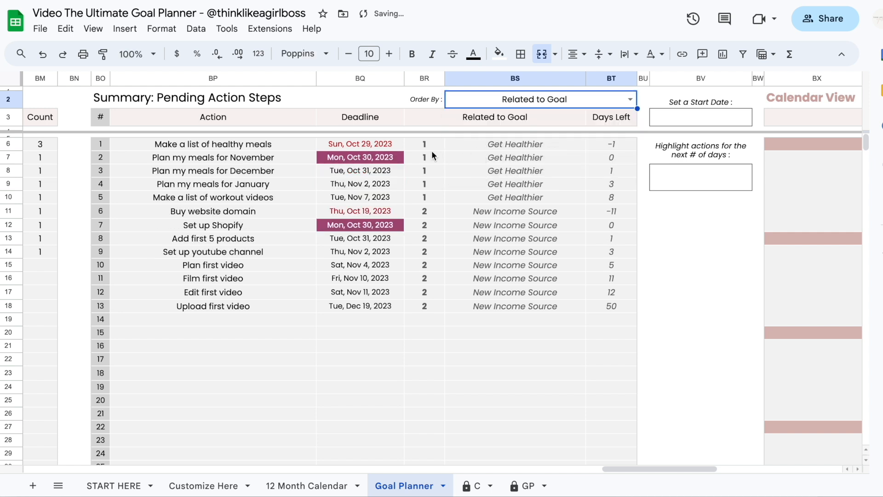
left_click_drag(308, 143, 536, 197)
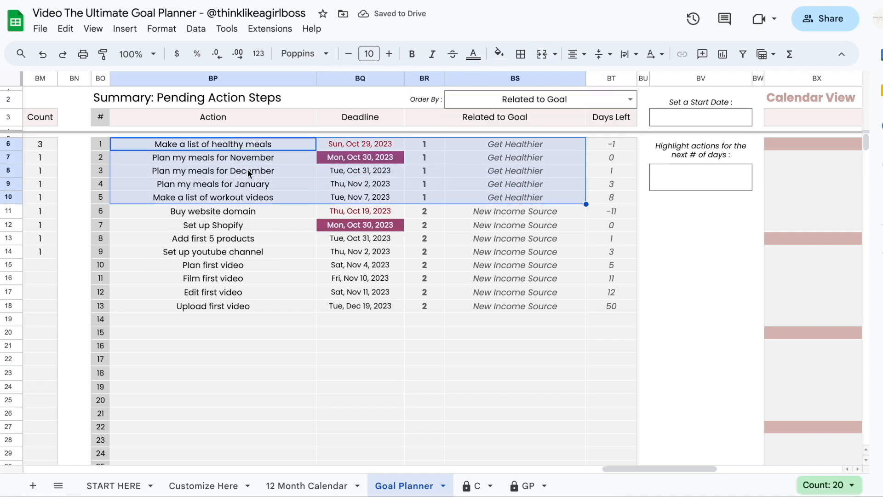
left_click_drag(274, 209, 551, 317)
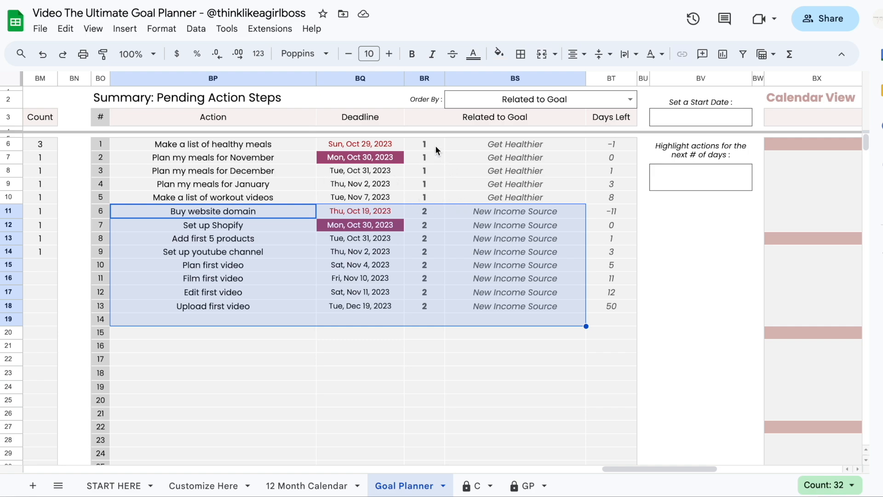
Step: Mark all five Specific Action Steps of the "Get Healthier" goal as completed and return to the Pending Action Steps summary
scroll(427, 209, "left", 20)
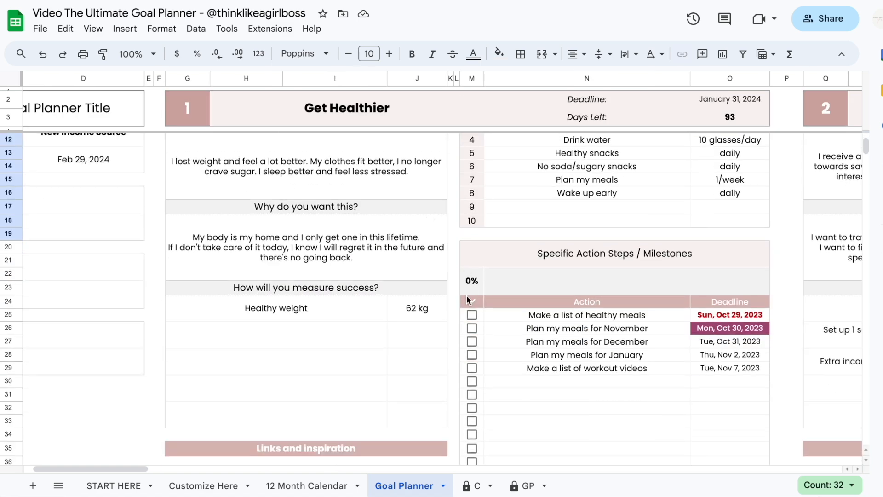
left_click(472, 315)
left_click(471, 328)
left_click(472, 342)
left_click(471, 355)
scroll(534, 347, "right", 20)
scroll(534, 347, "up", 2)
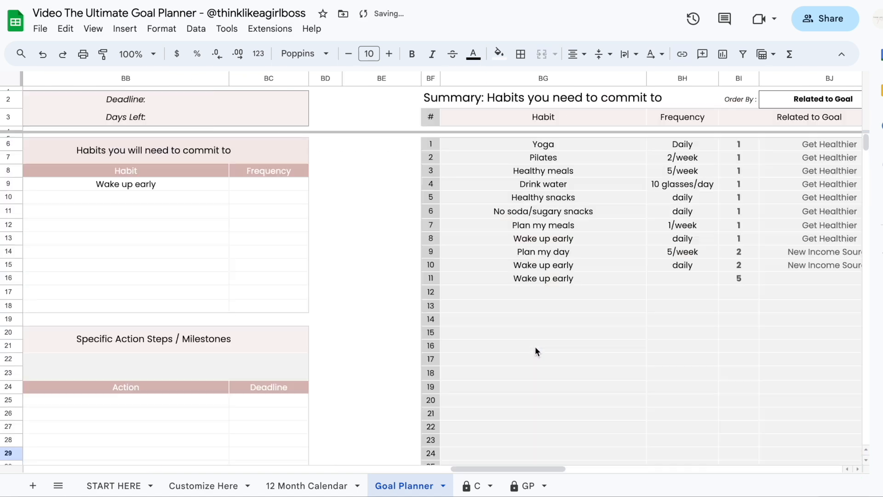
scroll(535, 346, "right", 15)
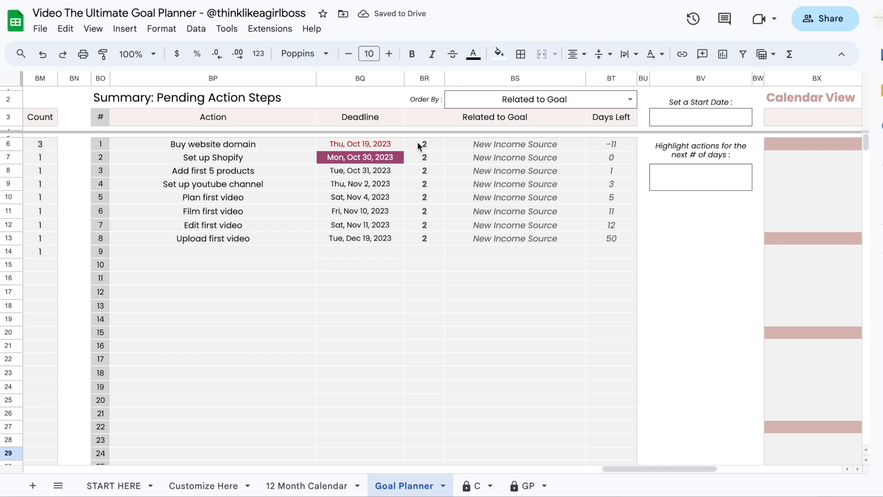
Step: Review the related goal and Days Left of the actions remaining in the Pending Action Steps summary
left_click_drag(419, 146, 512, 238)
left_click(517, 283)
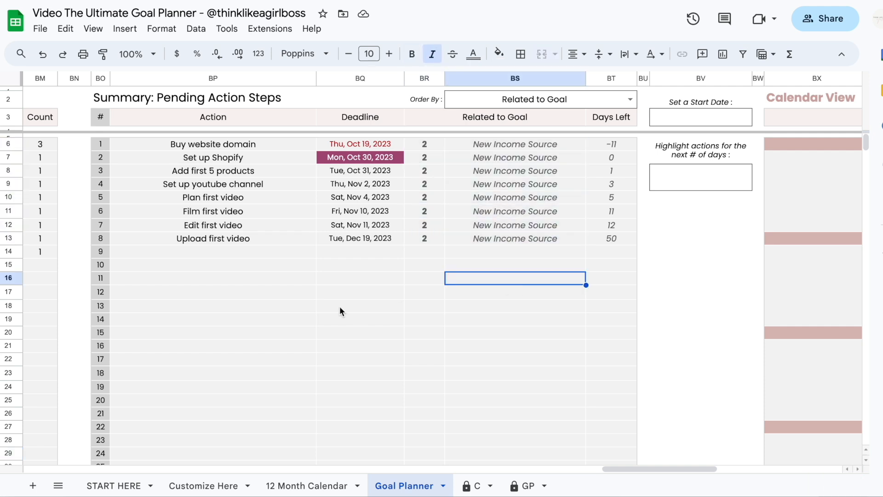
left_click_drag(602, 143, 609, 241)
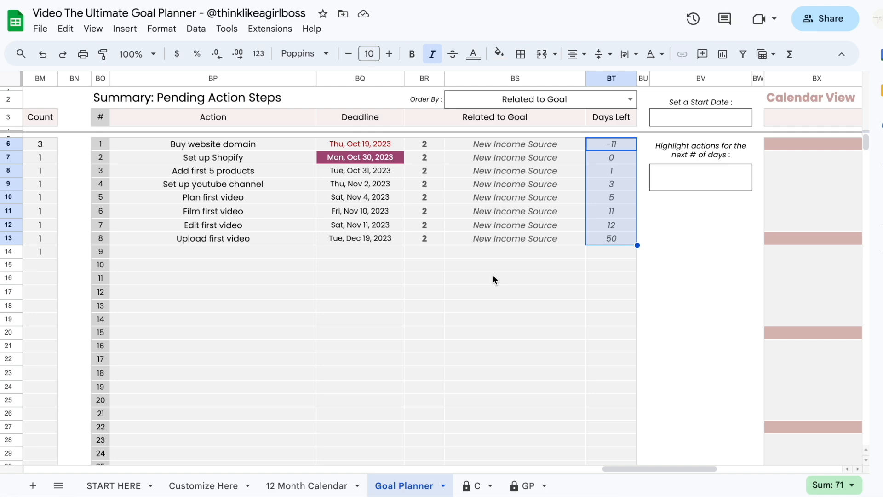
Step: Clear the completed marks from all five "Get Healthier" action steps and return to the Pending Action Steps summary
scroll(492, 275, "left", 20)
scroll(488, 375, "down", 2)
left_click(472, 382)
left_click(472, 368)
left_click(471, 355)
left_click(471, 342)
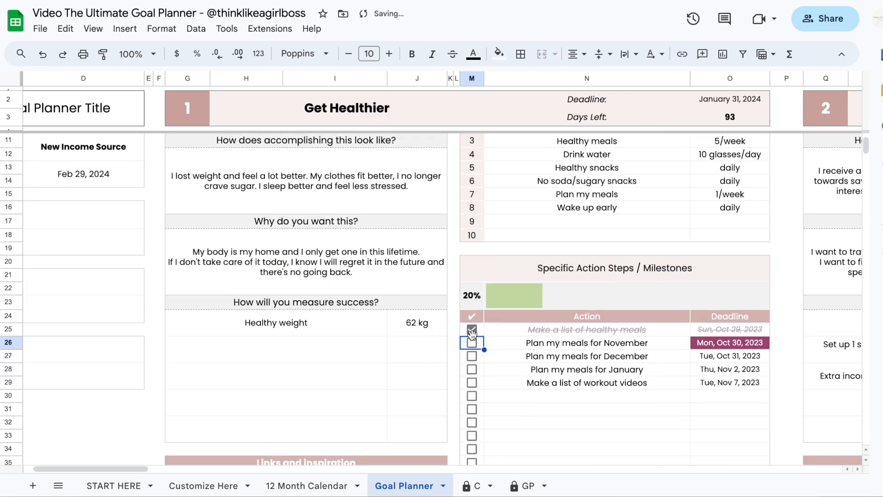
scroll(542, 335, "up", 2)
scroll(542, 336, "right", 20)
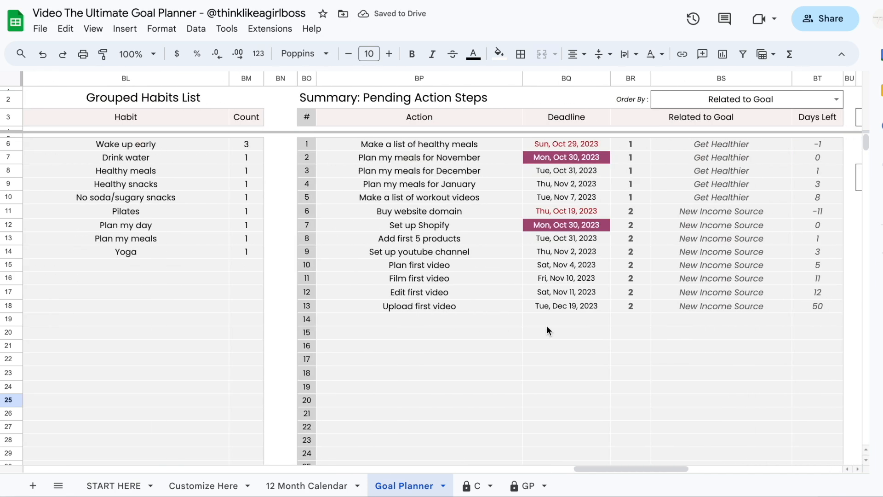
Step: Order the Pending Action Steps summary by Deadline
scroll(546, 331, "left", 2)
left_click(629, 100)
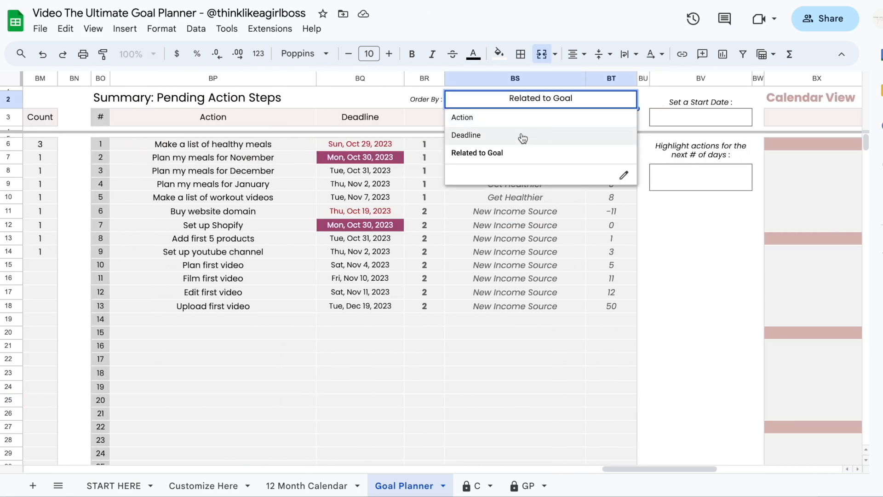
left_click(522, 136)
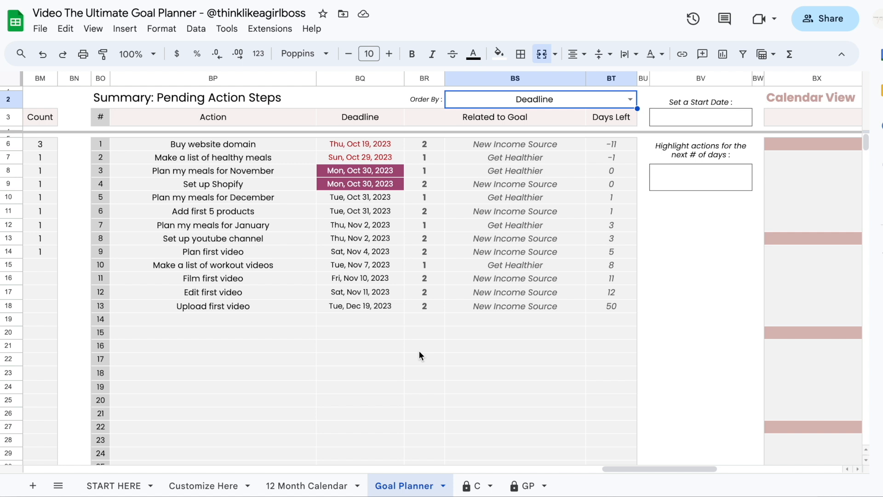
Step: Highlight pending actions for the next 7 days and check which rows of the summary are shaded
left_click(691, 185)
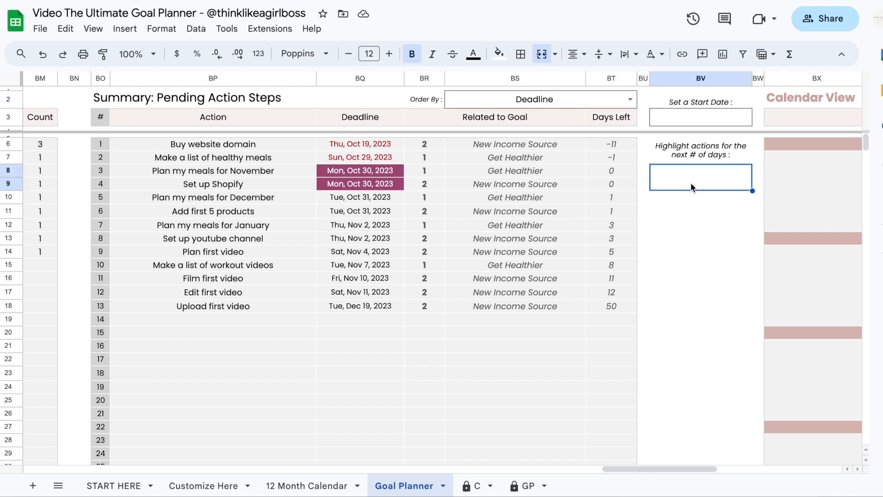
type("7")
key("Return")
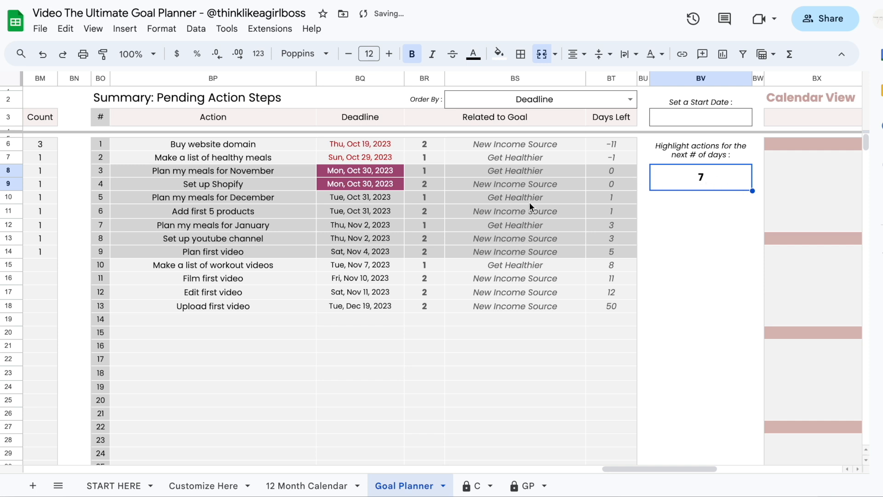
left_click(384, 171)
left_click_drag(294, 170, 467, 178)
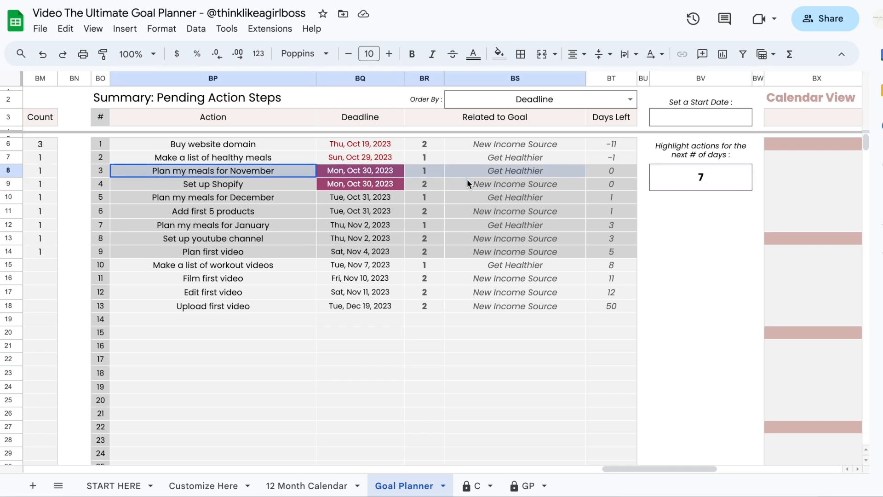
left_click(341, 254)
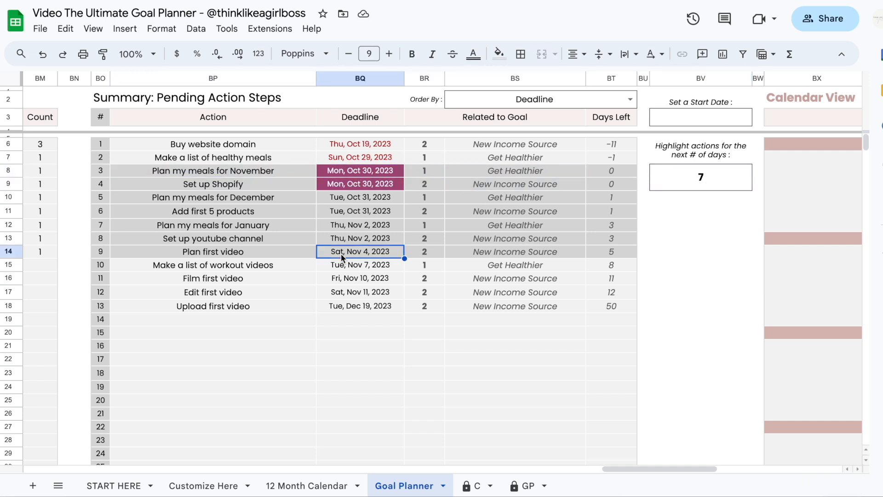
Step: Change the number of days for highlighted actions to 1, and then to 2
left_click(660, 177)
type("1")
key("Return")
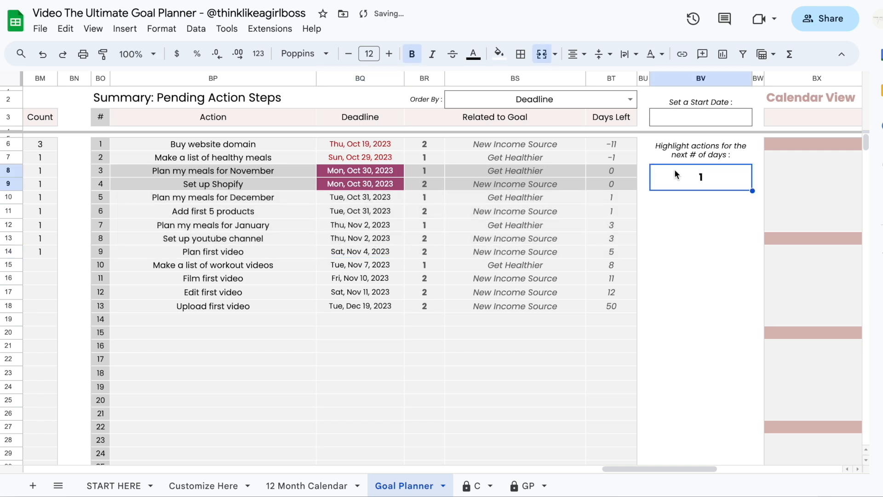
type("2")
key("Return")
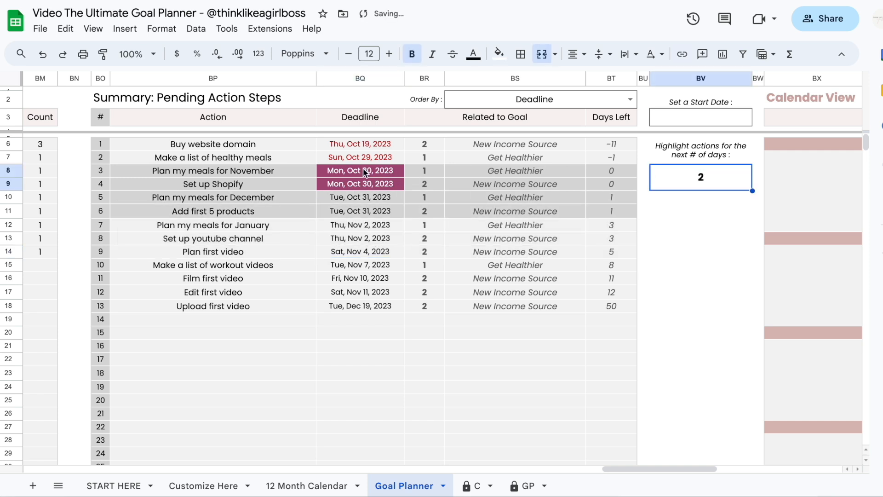
Step: Set the number of days for highlighted actions to 4 and review the shaded rows
type("4")
left_click(395, 160)
left_click_drag(429, 171, 468, 236)
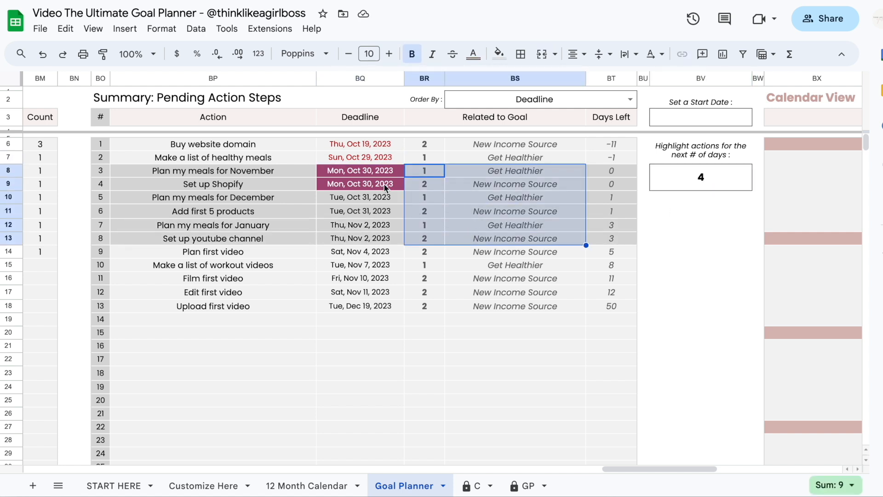
Step: Check the overdue deadlines and the rescheduled "Buy website domain" action across the Pending Action Steps summary
left_click(357, 145)
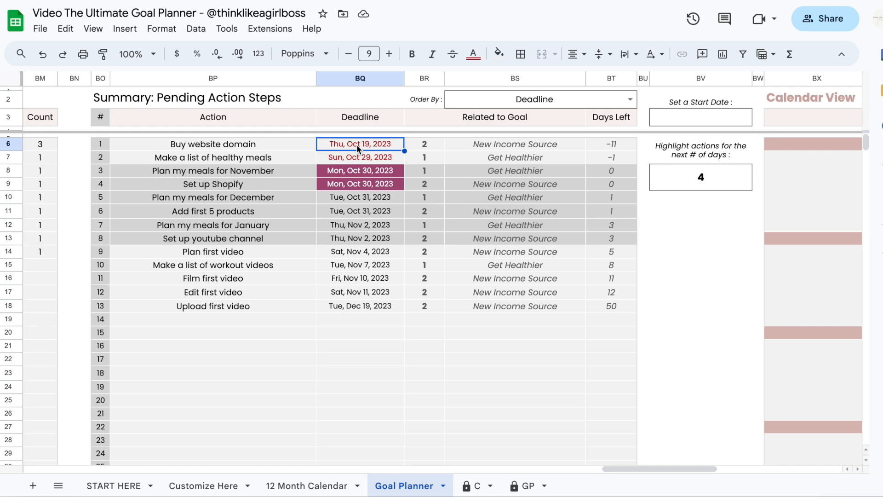
left_click(357, 155)
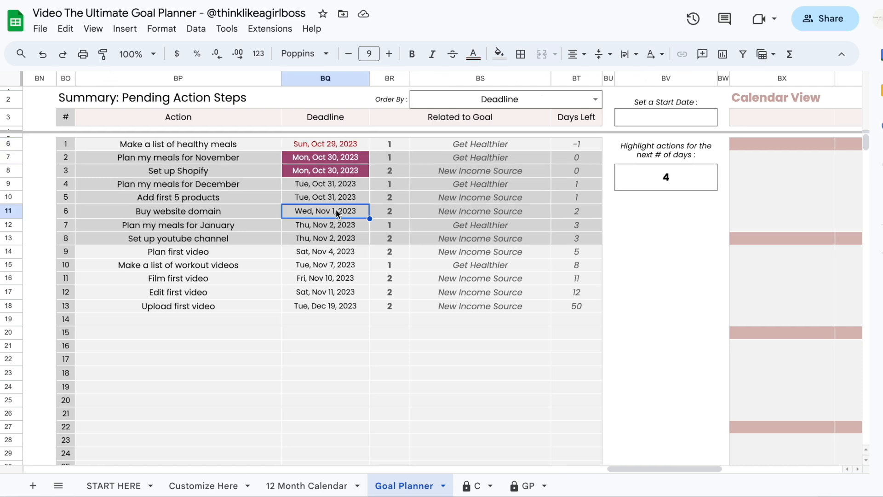
scroll(330, 298, "left", 15)
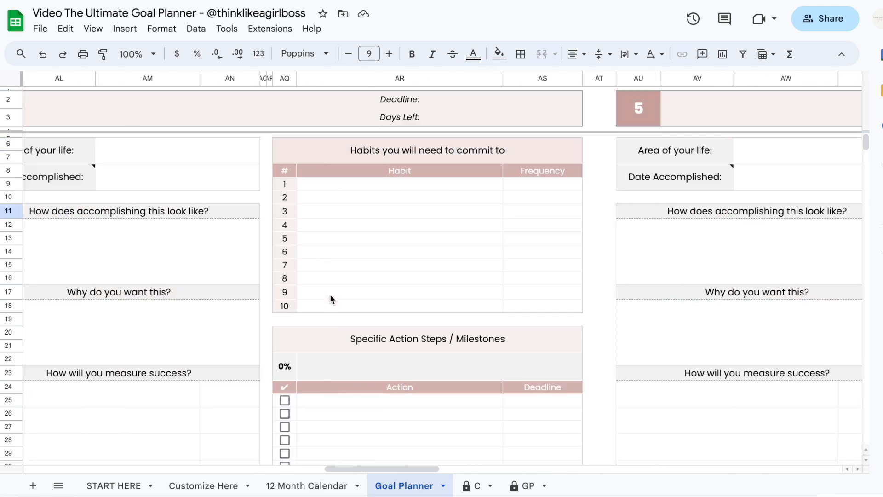
scroll(330, 293, "right", 15)
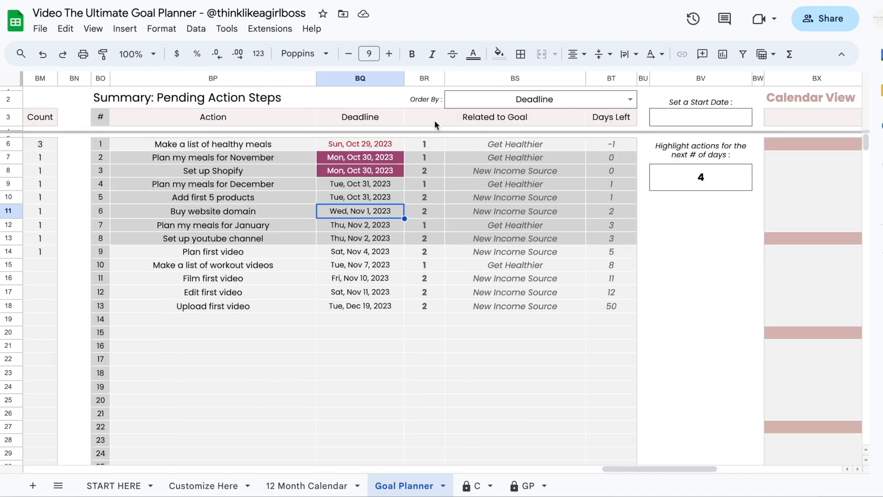
left_click(508, 255)
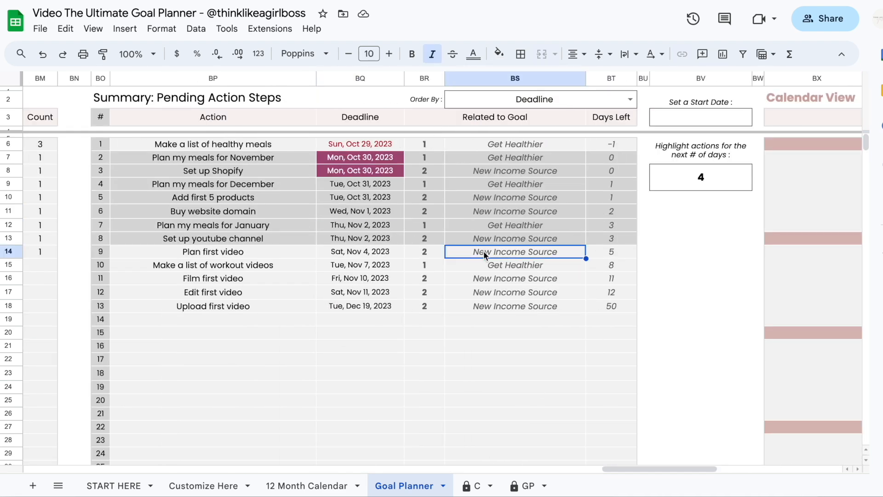
mouse_move(275, 143)
left_mouse_down()
mouse_move(459, 262)
mouse_move(591, 324)
left_mouse_up()
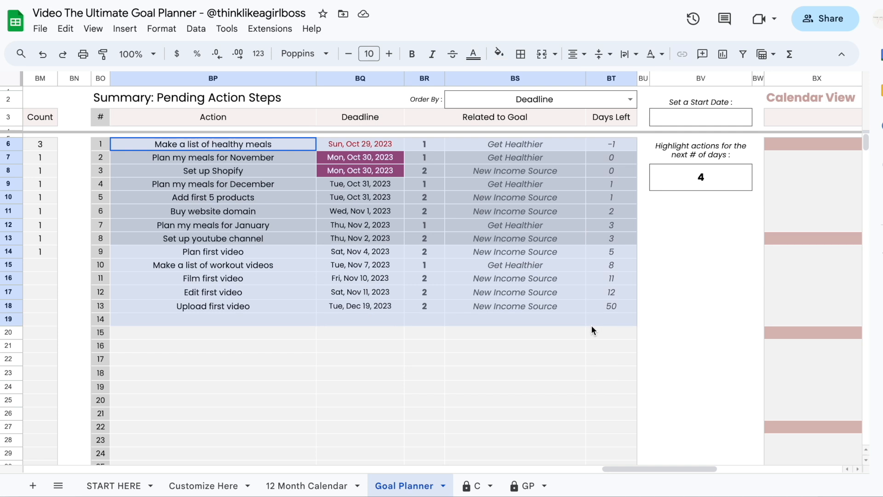
Step: Set the Calendar View's start date to Sunday, October 29, 2023
scroll(591, 325, "right", 5)
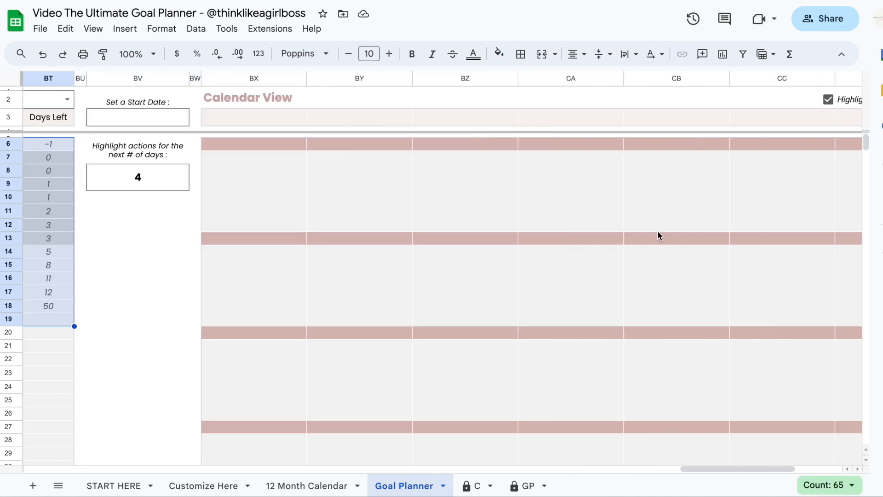
scroll(501, 186, "right", 1)
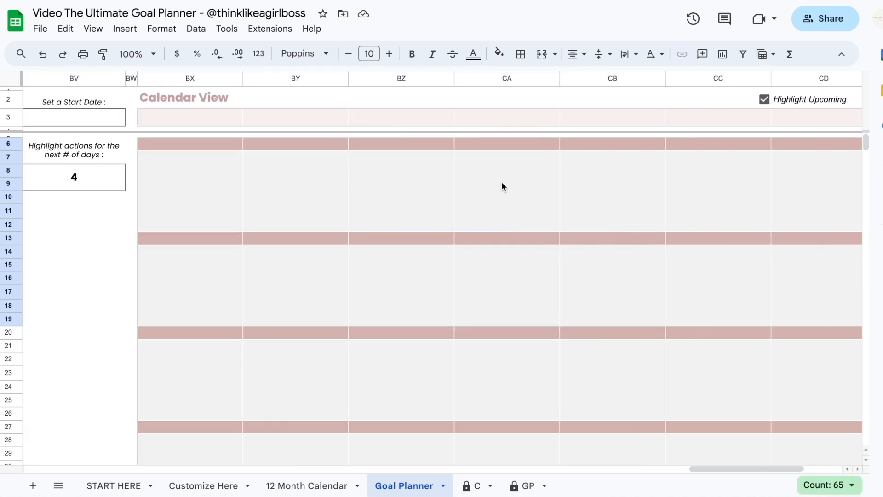
scroll(502, 186, "left", 3)
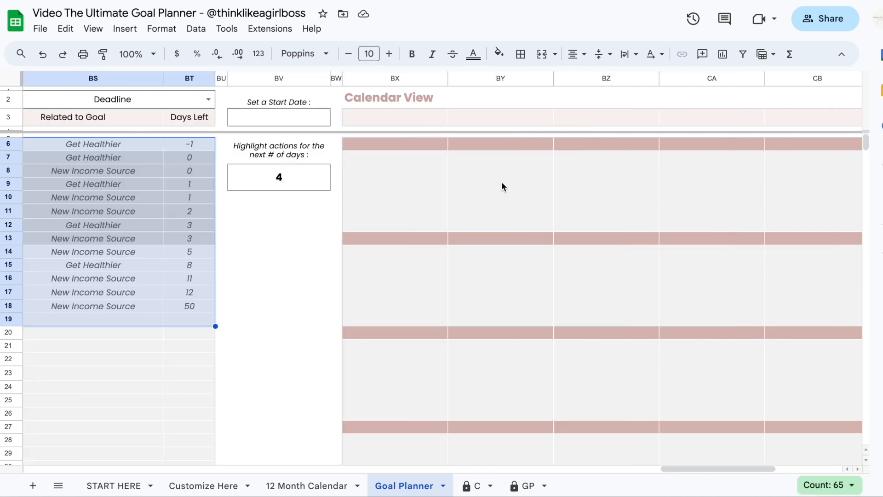
double_click(293, 118)
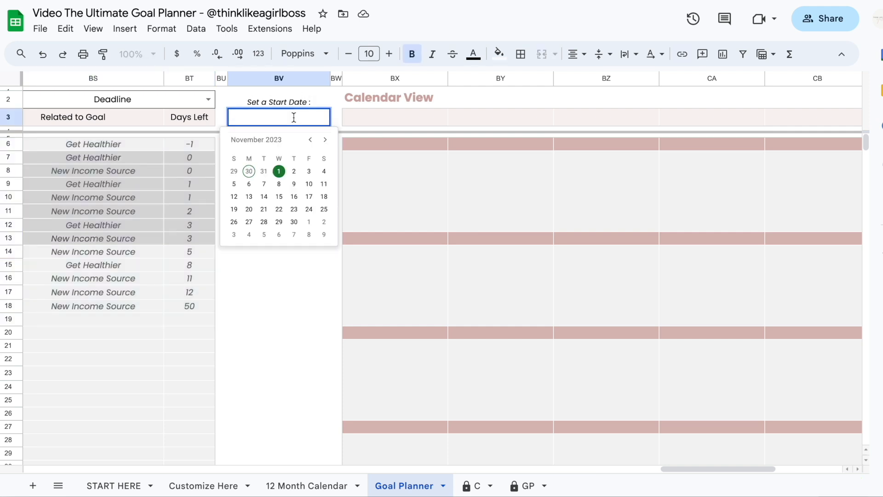
left_click(312, 140)
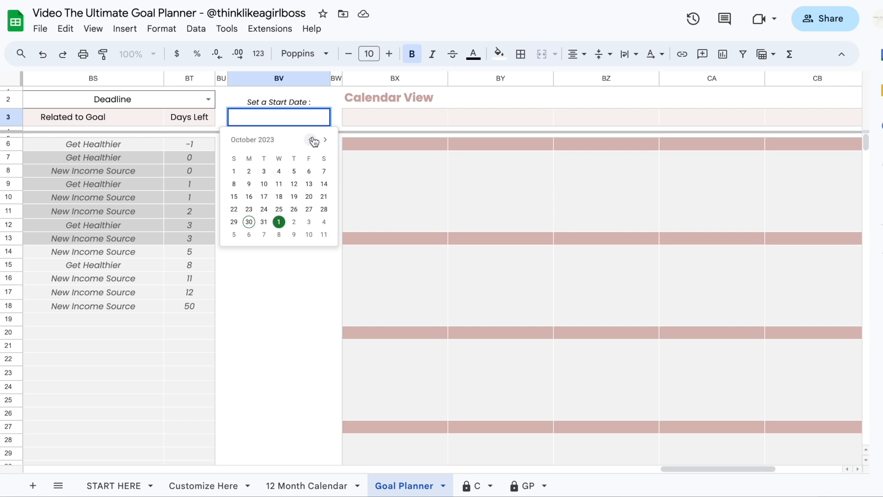
left_click(235, 222)
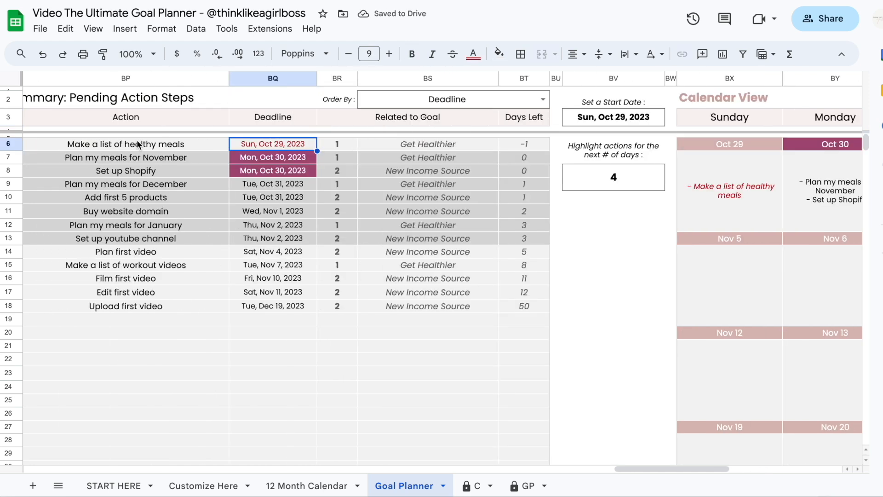
Step: Compare the overdue "Make a list of healthy meals" action with its October 29 entry in the Calendar View
scroll(539, 186, "right", 3)
left_click(521, 198)
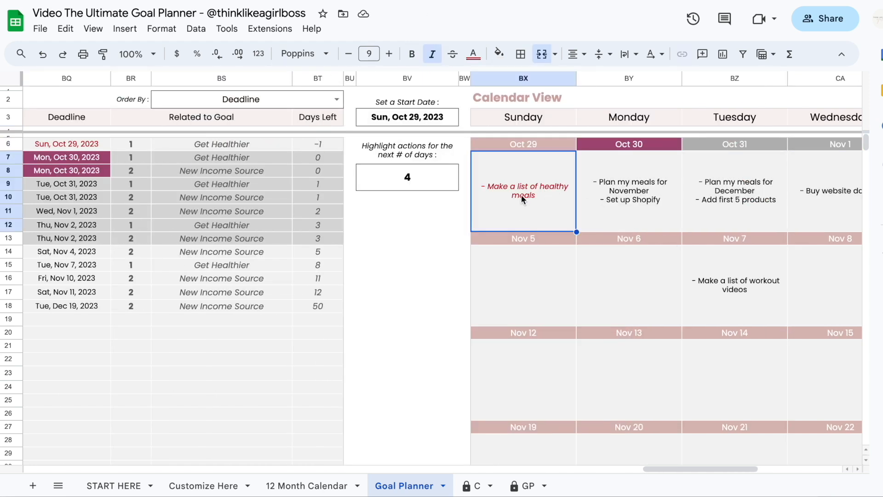
Step: Compare the October 30 entries in the Calendar View with the matching rows in the Pending Action Steps summary
left_click(616, 204)
scroll(626, 184, "left", 2)
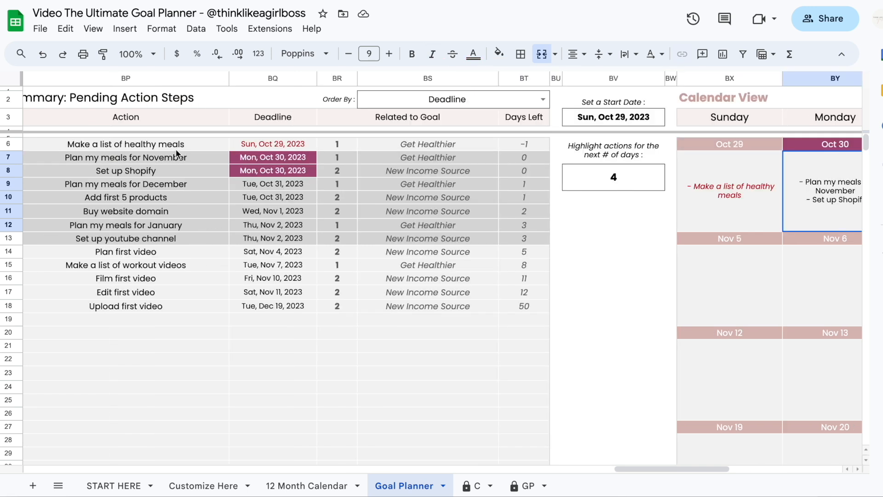
left_click_drag(156, 158, 156, 174)
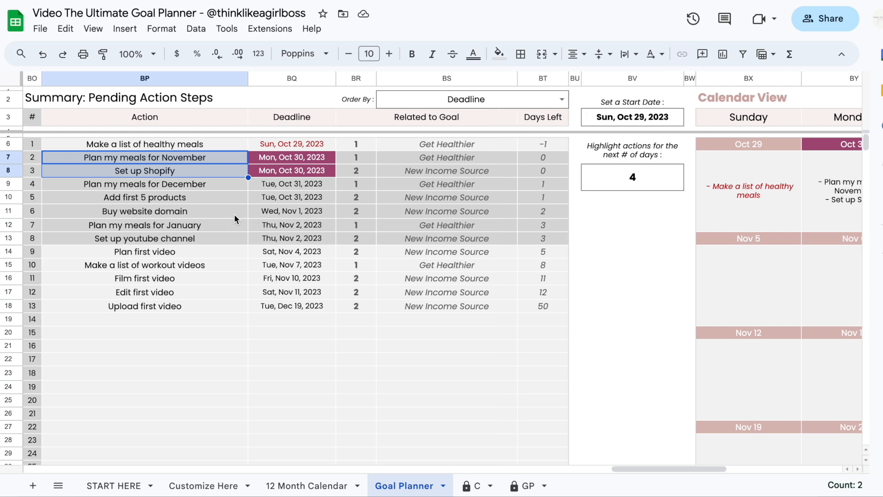
scroll(233, 214, "right", 10)
left_click(359, 168)
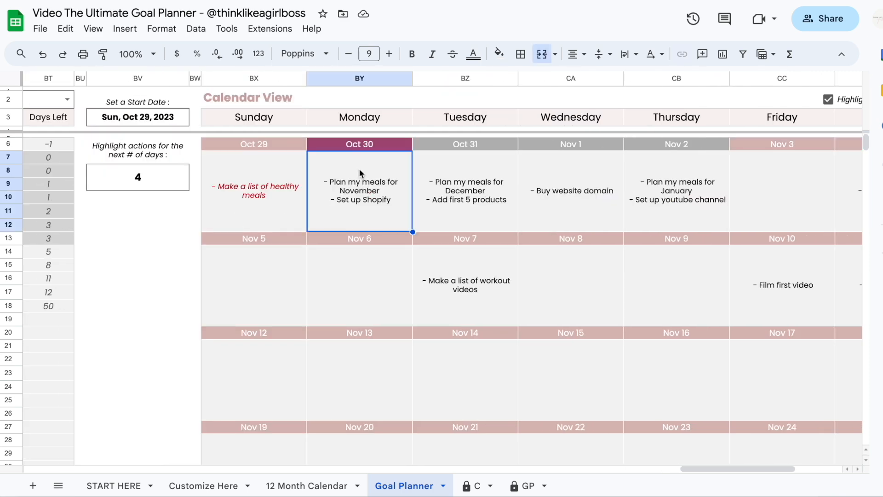
Step: Check the number of days for highlighted actions against the shaded October 30 to November 2 dates in the Calendar View
scroll(382, 184, "left", 3)
left_click(381, 187)
scroll(509, 189, "right", 3)
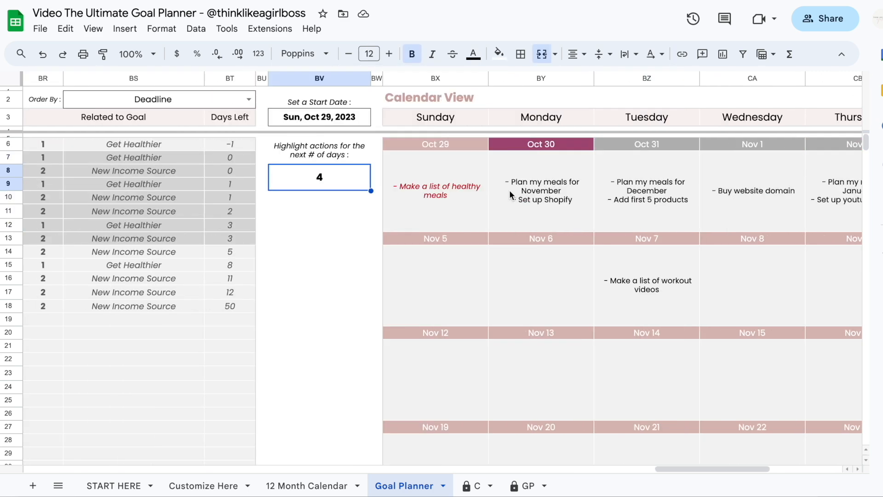
scroll(529, 154, "right", 3)
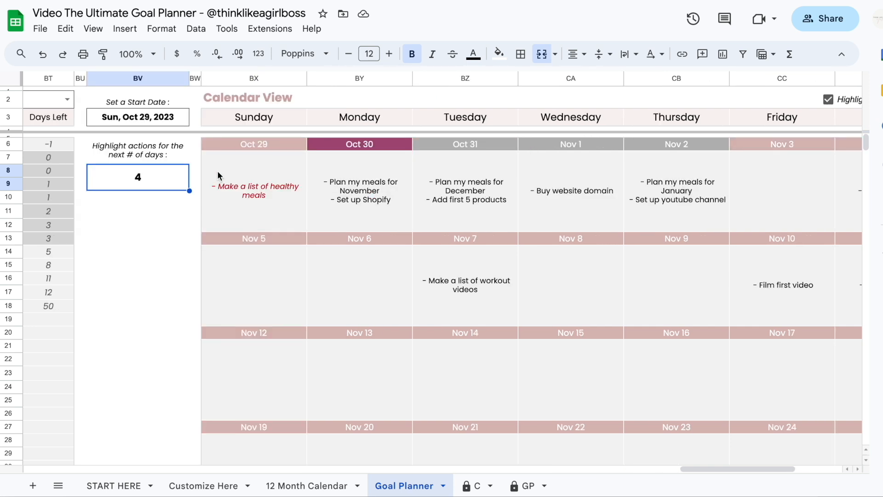
left_click_drag(344, 146, 650, 136)
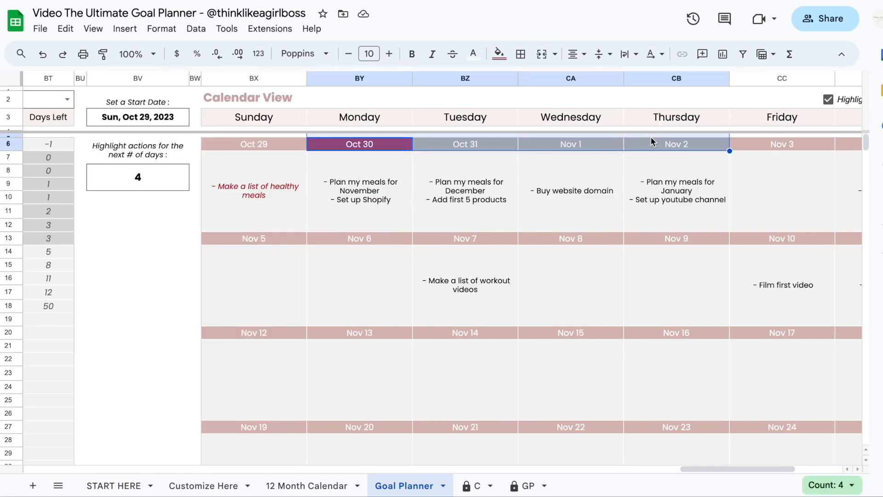
Step: Set the number of days for highlighted actions to 10 and review the shading in the calendar and the action summary
key("ctrl+z")
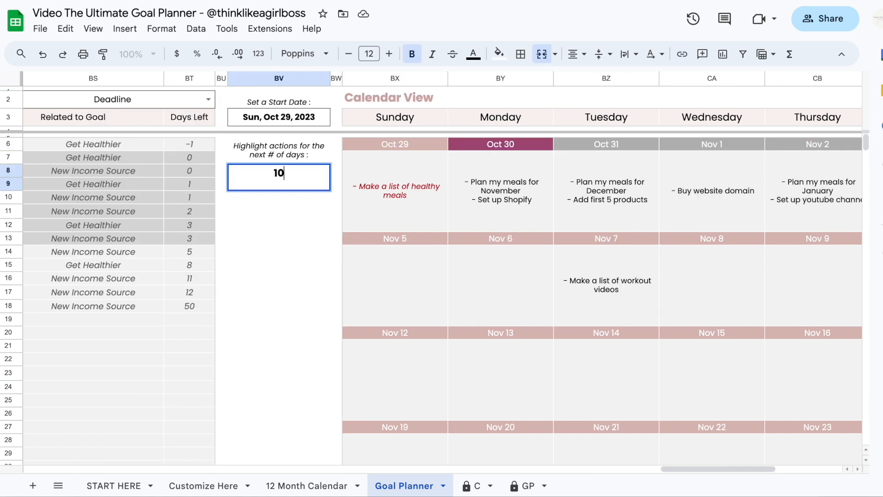
scroll(483, 198, "right", 4)
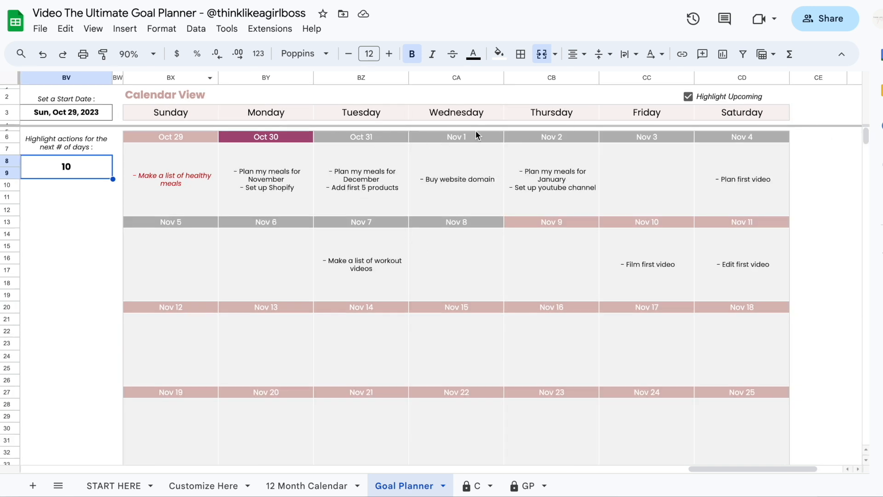
scroll(473, 154, "left", 6)
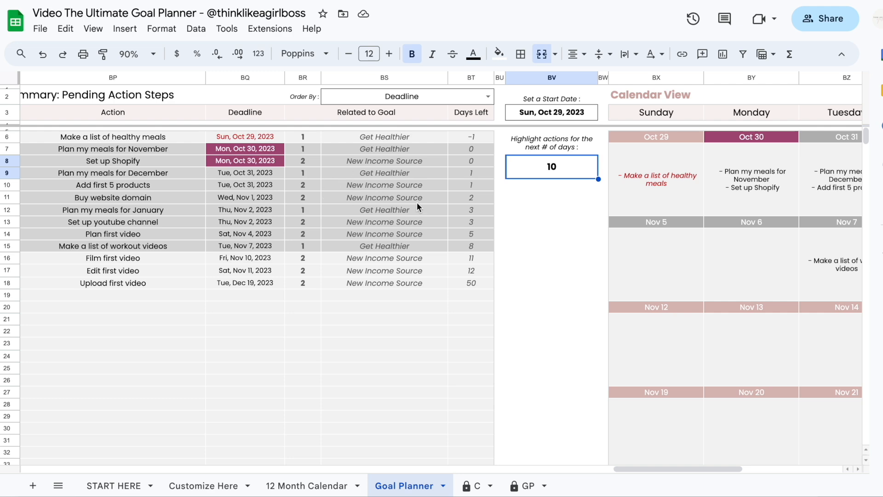
Step: Turn off Highlight Upcoming for the Calendar View and review the date headers
scroll(417, 204, "right", 7)
left_click(596, 96)
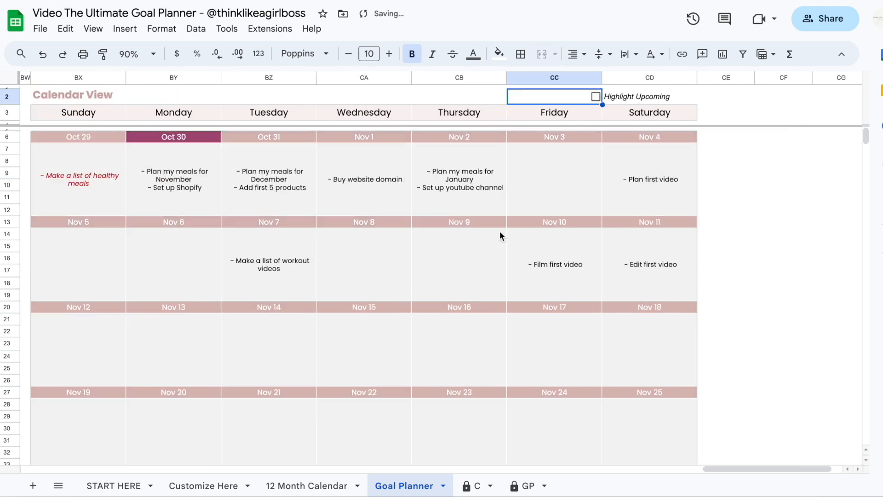
scroll(499, 230, "left", 1)
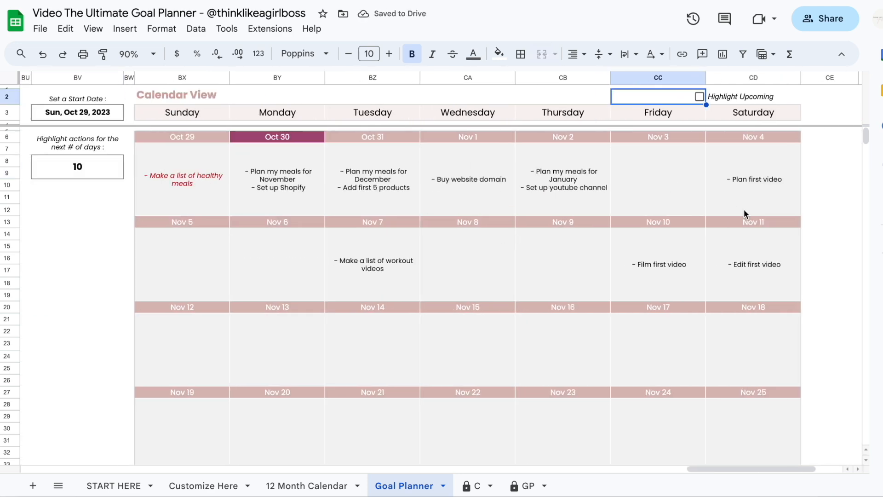
scroll(263, 304, "right", 2)
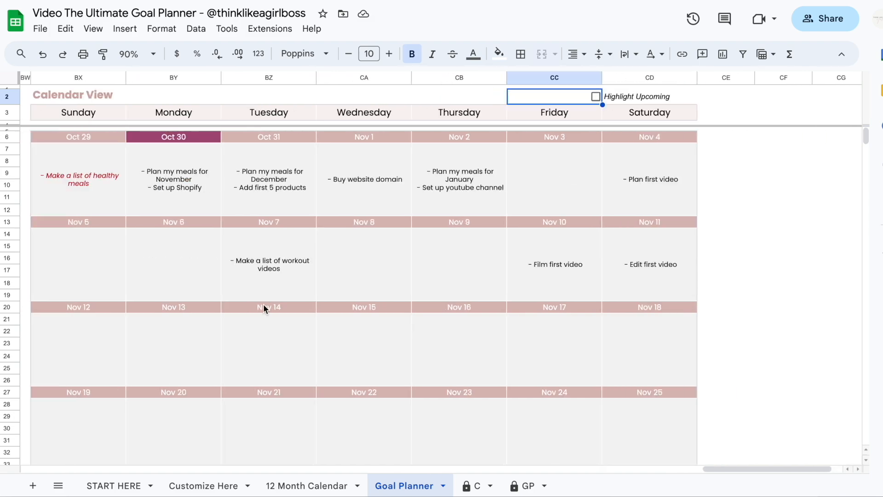
Step: Review the goals list and the Get Healthier goal's details, habits, action steps, and links and inspiration sections
scroll(263, 303, "left", 5)
scroll(263, 304, "left", 15)
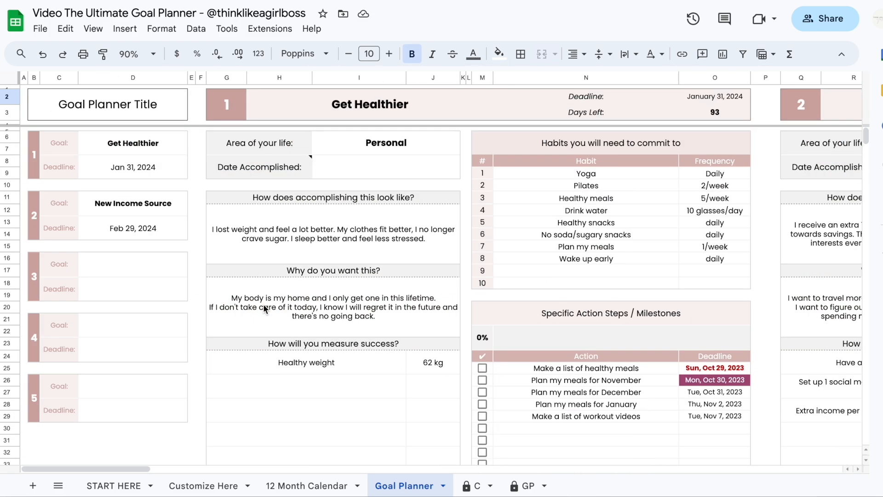
left_click(125, 148)
left_click_drag(126, 150, 138, 408)
left_click_drag(423, 145, 407, 442)
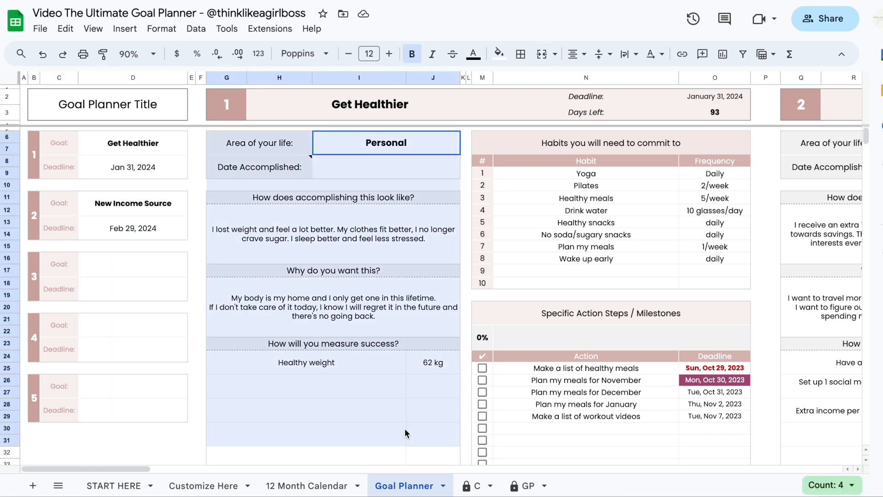
left_click_drag(582, 145, 582, 275)
left_click_drag(580, 313, 568, 440)
left_click_drag(273, 223, 294, 463)
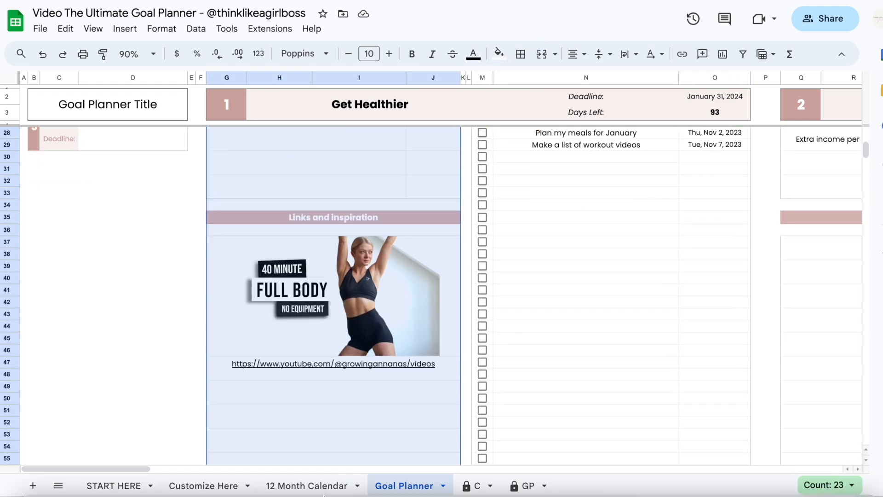
scroll(681, 195, "up", 6)
left_click_drag(525, 143, 572, 440)
left_click(609, 422)
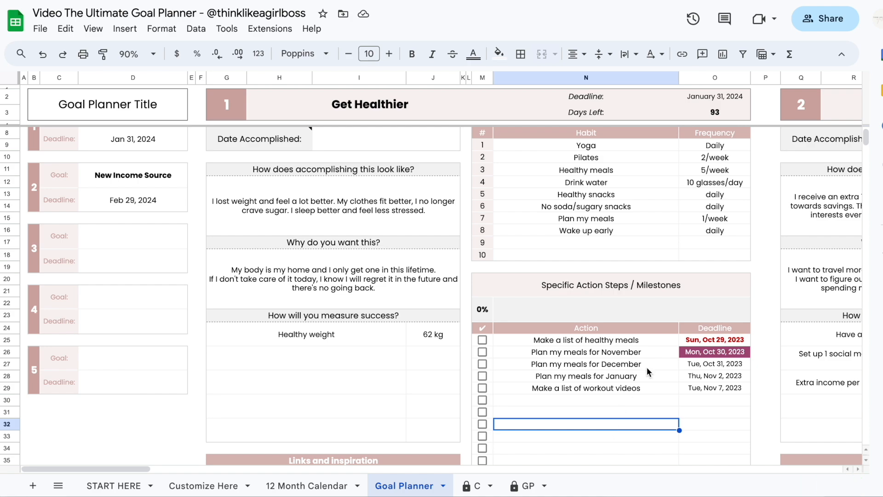
scroll(625, 283, "up", 1)
Step: Look through the remaining goal blocks, their habit and action step sections, and the habit summaries on the Goal Planner sheet
scroll(625, 283, "right", 10)
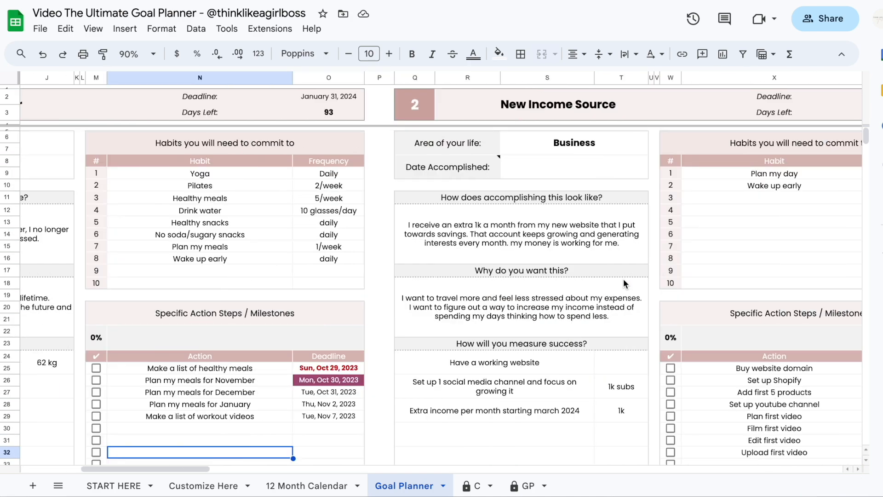
scroll(622, 278, "right", 5)
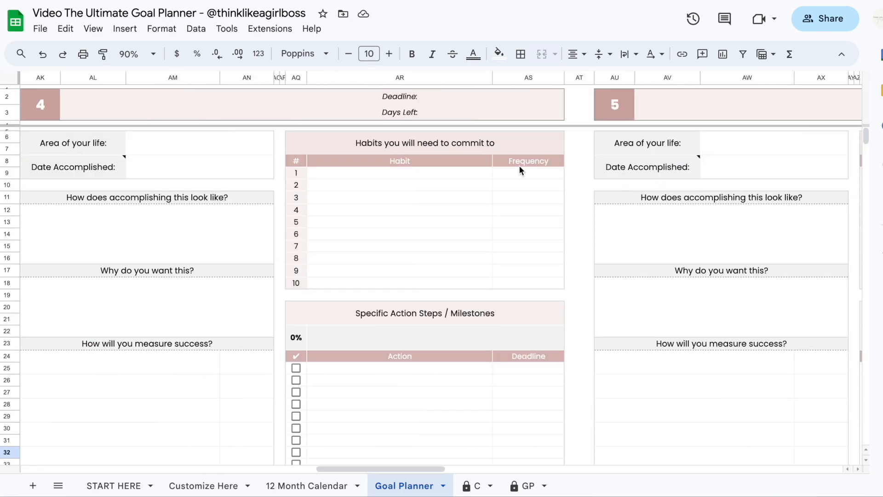
left_click(495, 145)
left_click(467, 317)
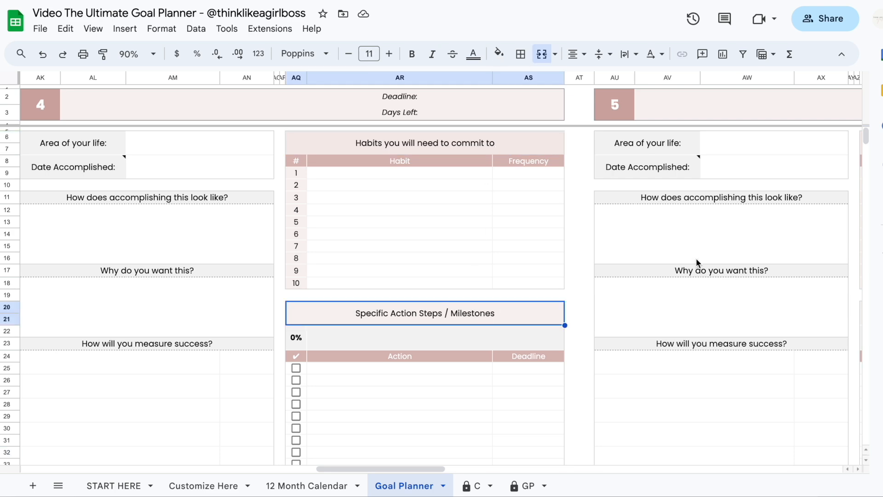
scroll(697, 258, "right", 10)
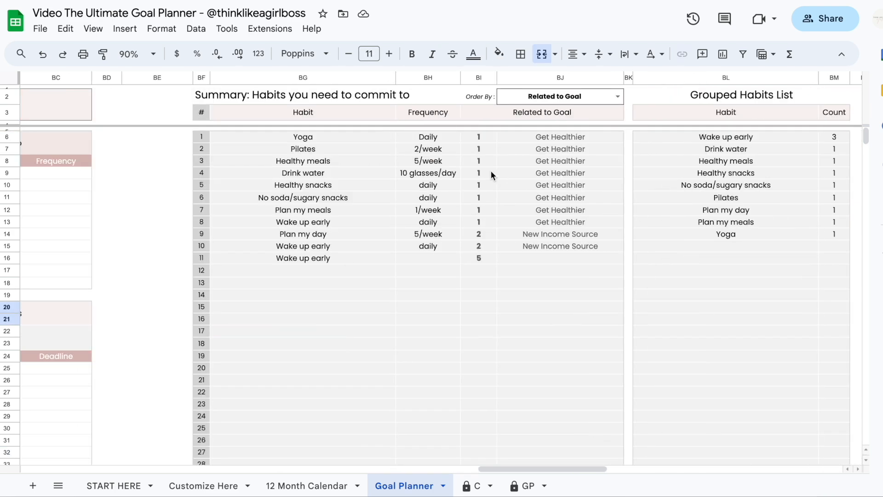
scroll(481, 179, "right", 15)
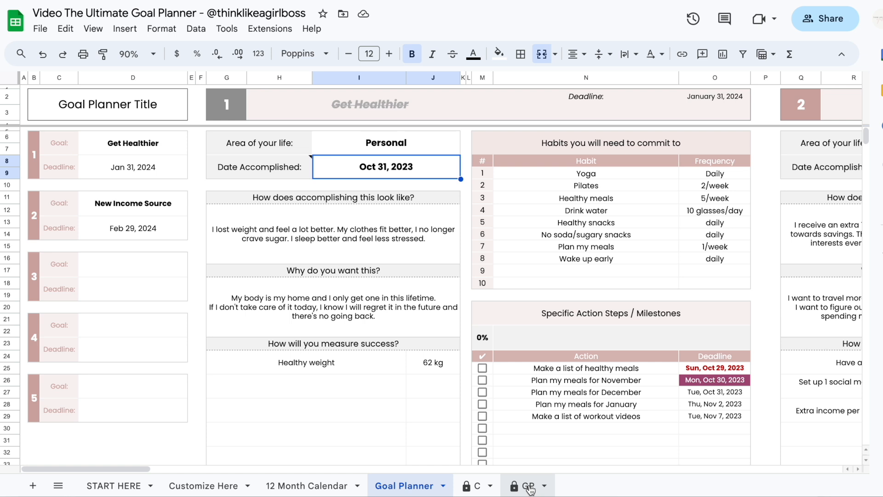
Step: Duplicate the blank GP template sheet and rename the copy as JAN 2024
right_click(528, 487)
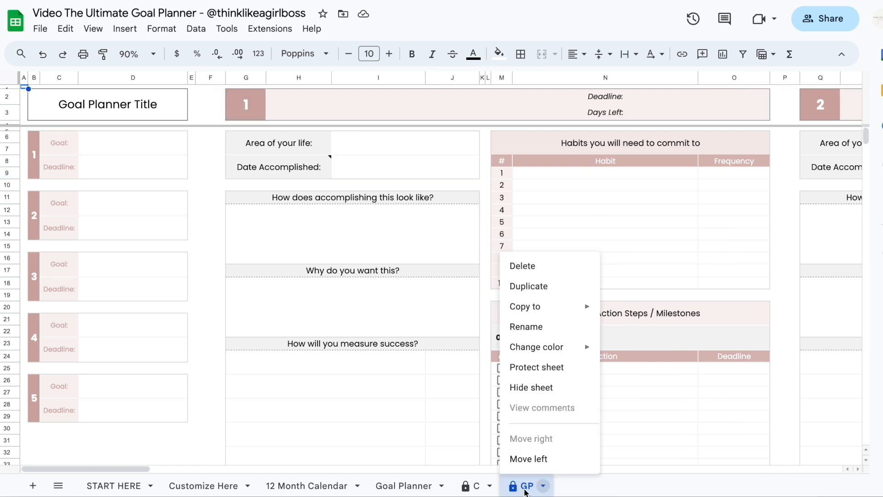
left_click(541, 287)
scroll(642, 289, "right", 10)
scroll(641, 289, "right", 5)
scroll(642, 289, "left", 20)
double_click(580, 487)
type("JAN 2024")
key("Return")
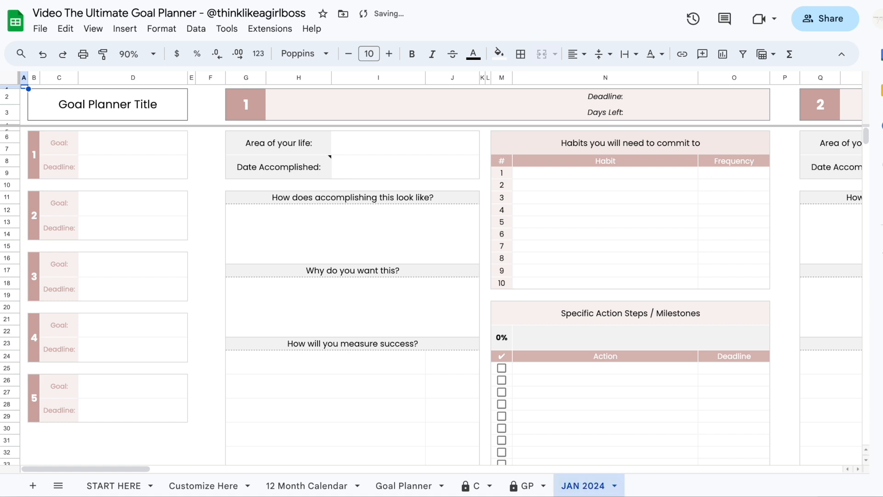
Step: Compare the filled-in Goal Planner sheet with the JAN 2024 sheet and look through its blank goal blocks
left_click(403, 486)
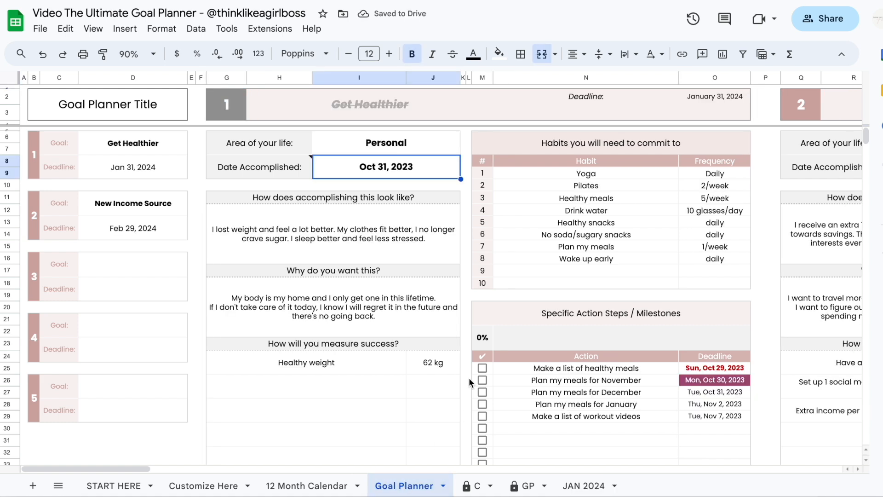
left_click(583, 486)
scroll(719, 314, "right", 10)
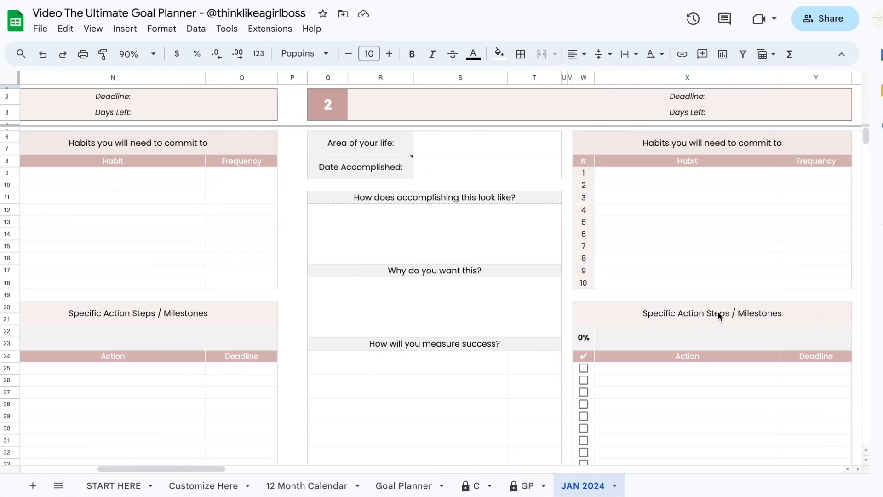
scroll(718, 315, "right", 5)
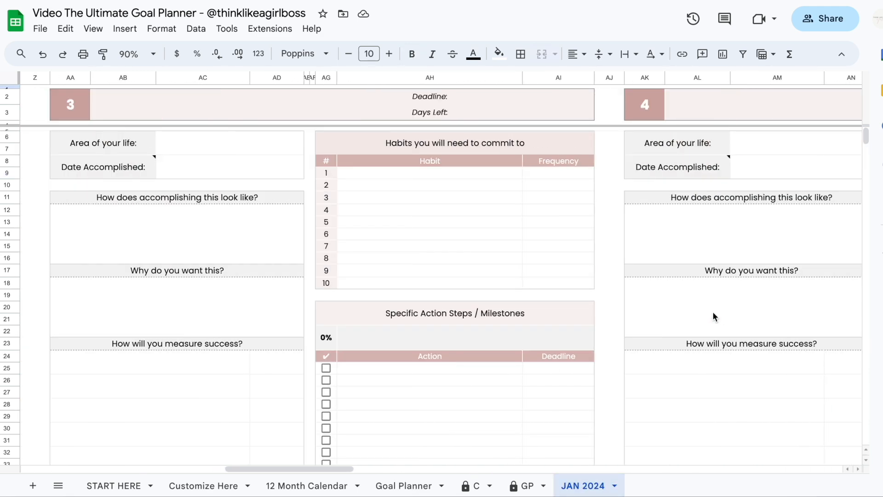
Step: Duplicate the blank calendar sheet C as 2024 and place the copy between GP and JAN 2024
left_click(474, 486)
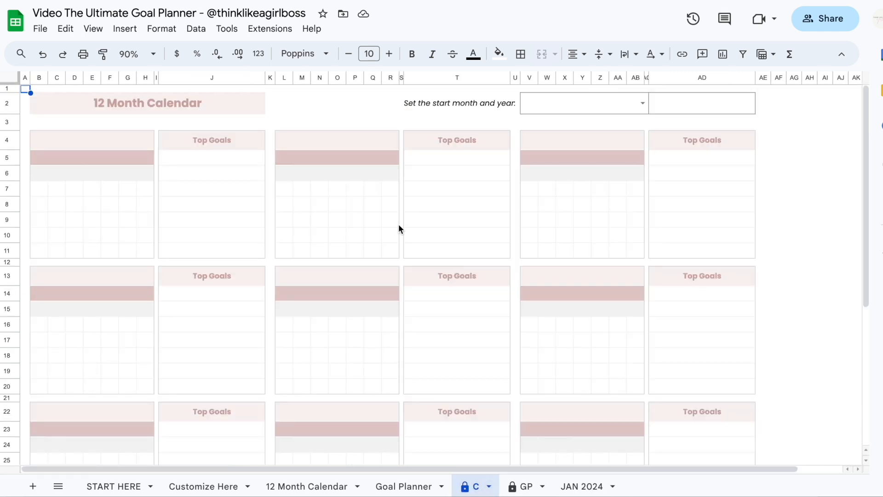
right_click(476, 490)
left_click(505, 289)
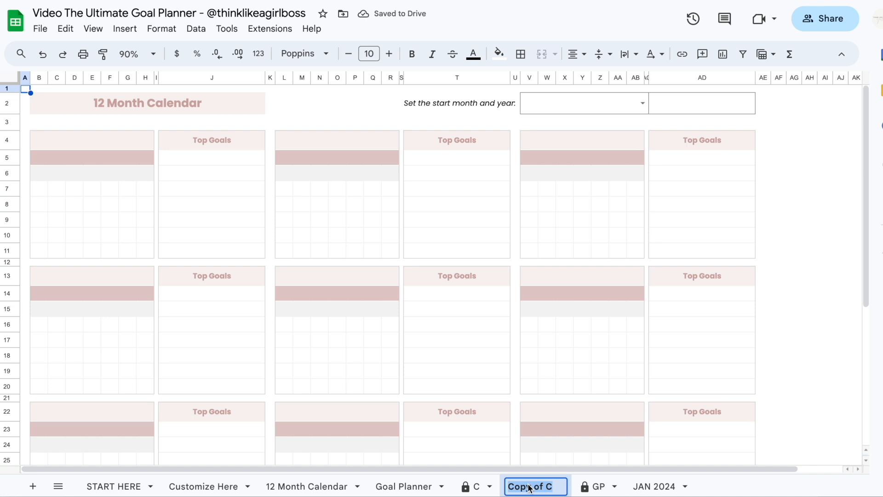
double_click(528, 487)
type("2024")
key("Return")
left_click_drag(522, 486, 575, 486)
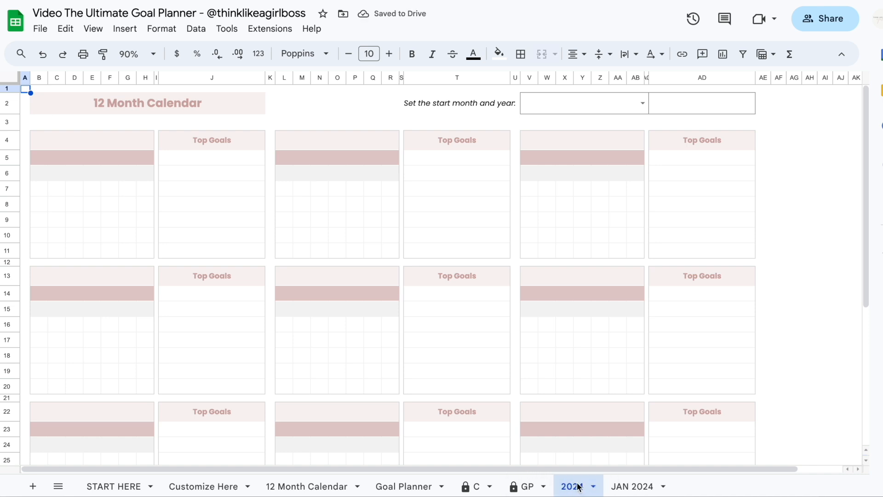
Step: Move the locked template sheets C and GP to the start of the sheet order, ahead of START HERE
left_click(633, 486)
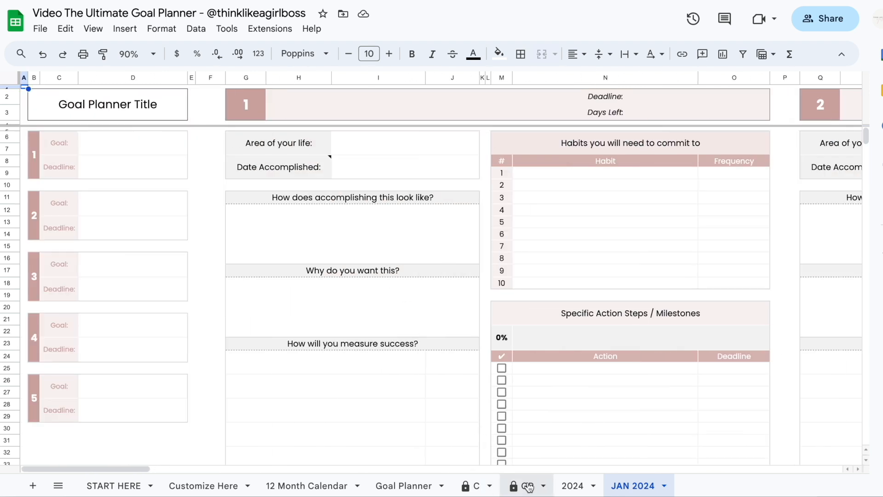
left_click(482, 488)
left_click_drag(469, 487, 96, 487)
left_click(524, 486)
left_click_drag(524, 486, 149, 486)
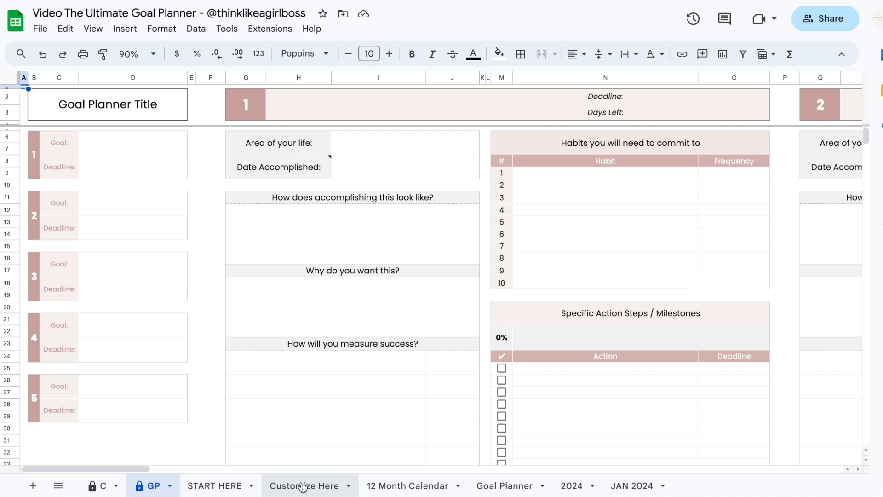
Step: Examine the progress bar color preview on the Customize Here sheet
left_click(301, 486)
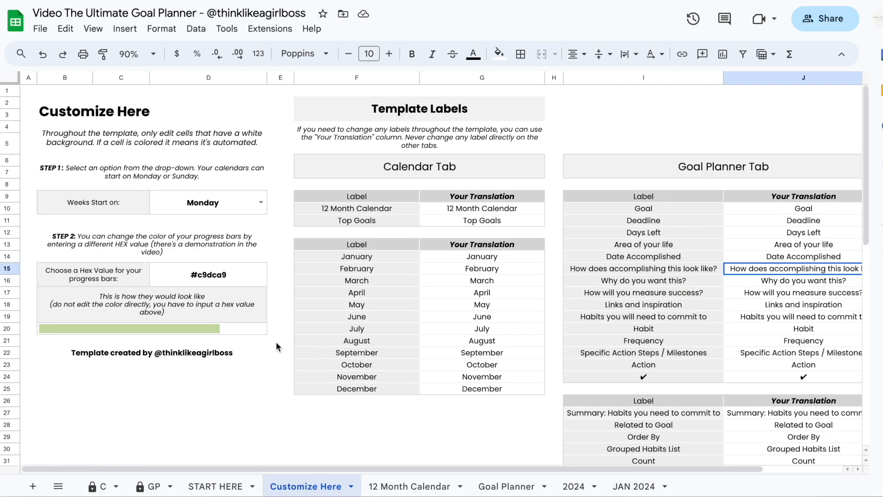
left_click(225, 333)
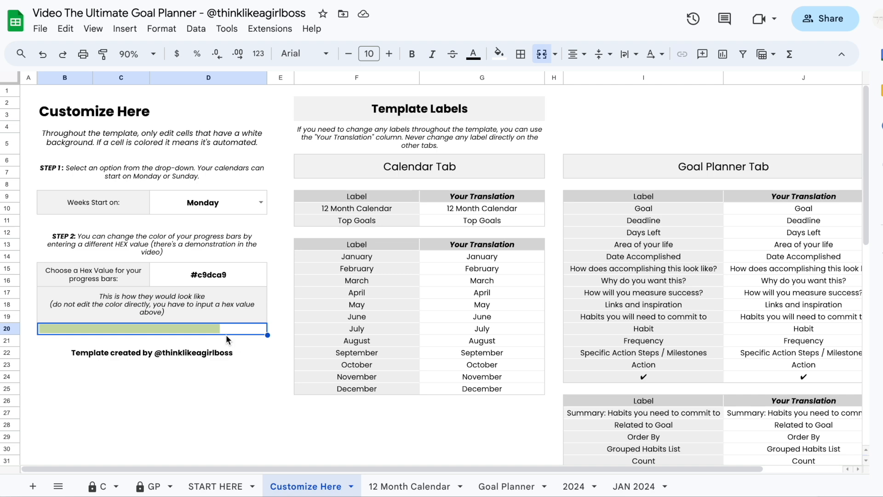
Step: Mark the first three Get Healthier action steps on the Goal Planner sheet as completed
left_click(498, 491)
scroll(553, 357, "down", 2)
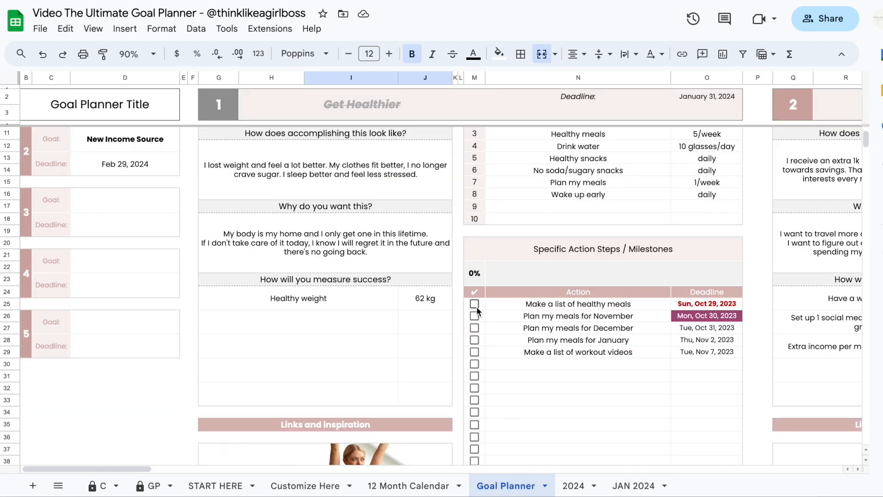
left_click(475, 303)
left_click(474, 317)
left_click(475, 328)
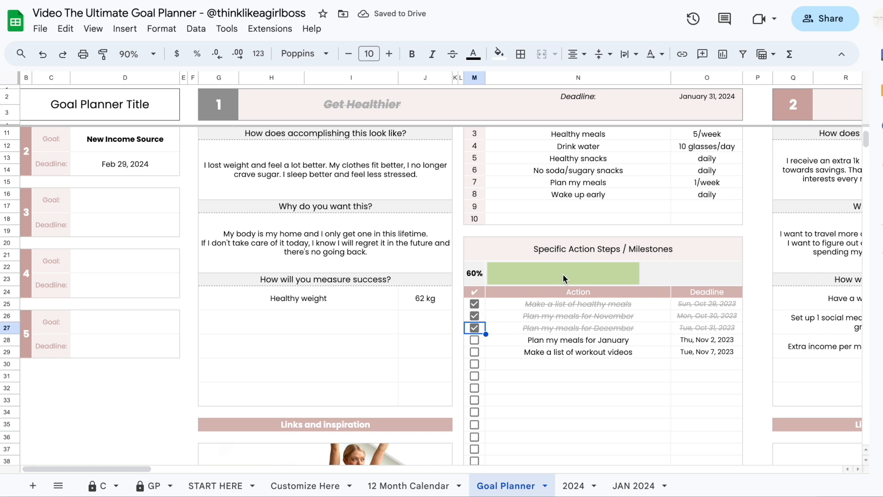
Step: Check the action steps progress bar on the Goal Planner sheet and find its hex value setting on the Customize Here sheet
left_click(563, 277)
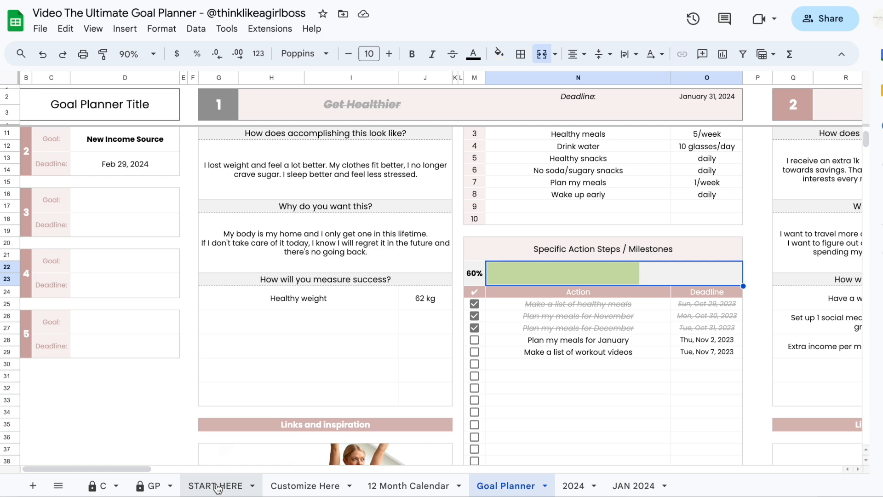
left_click(315, 487)
left_click(240, 280)
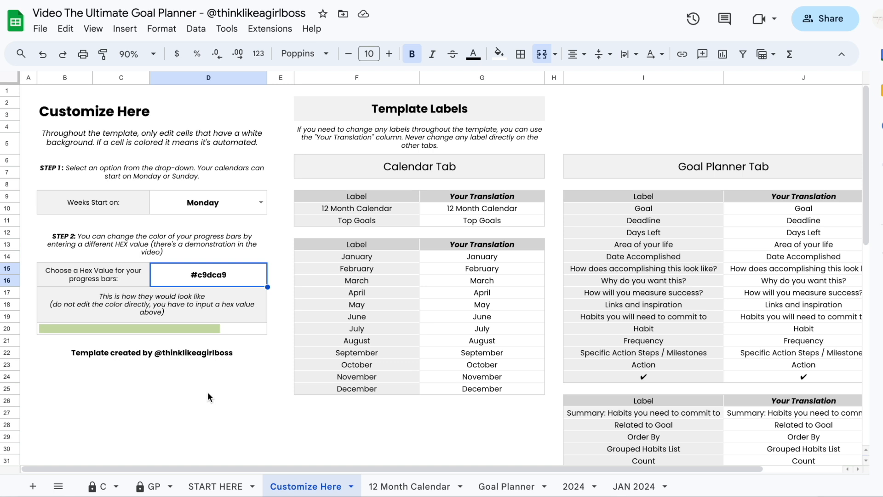
Step: Mix a custom green in the fill color picker, copy its hex code #47d484, and dismiss the picker without applying a fill
left_click(208, 396)
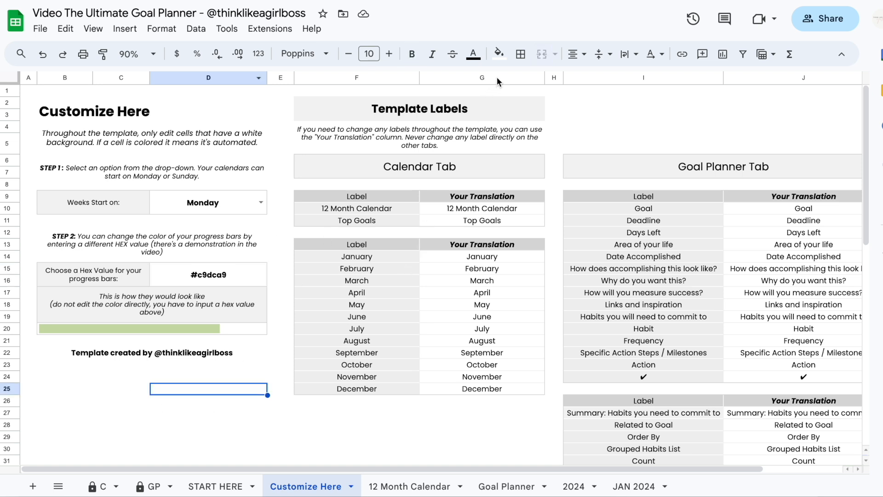
left_click(500, 57)
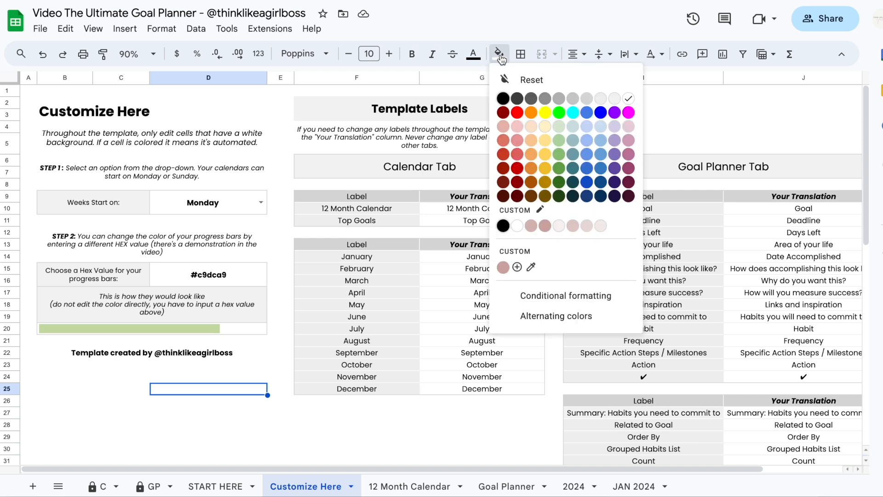
left_click(517, 267)
left_click_drag(360, 145, 422, 157)
left_click_drag(440, 258, 476, 259)
mouse_move(464, 154)
left_mouse_down()
mouse_move(479, 151)
mouse_move(479, 162)
left_mouse_up()
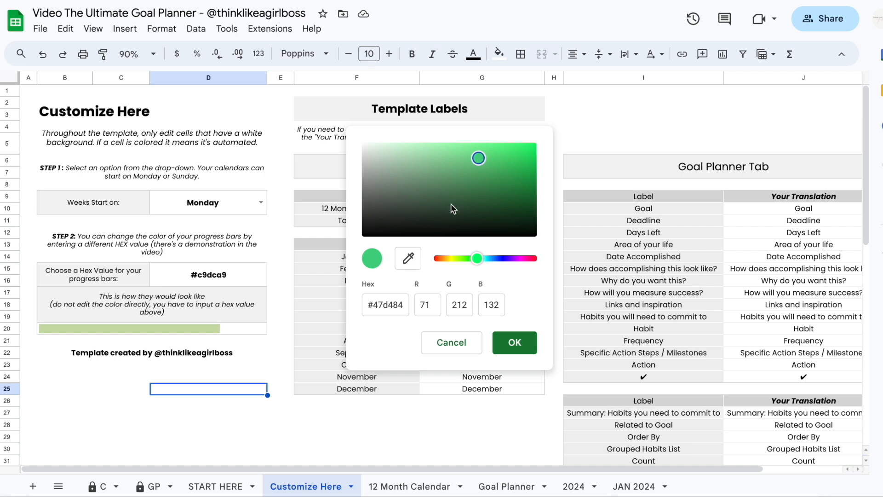
double_click(383, 309)
triple_click(383, 309)
key("ctrl+c")
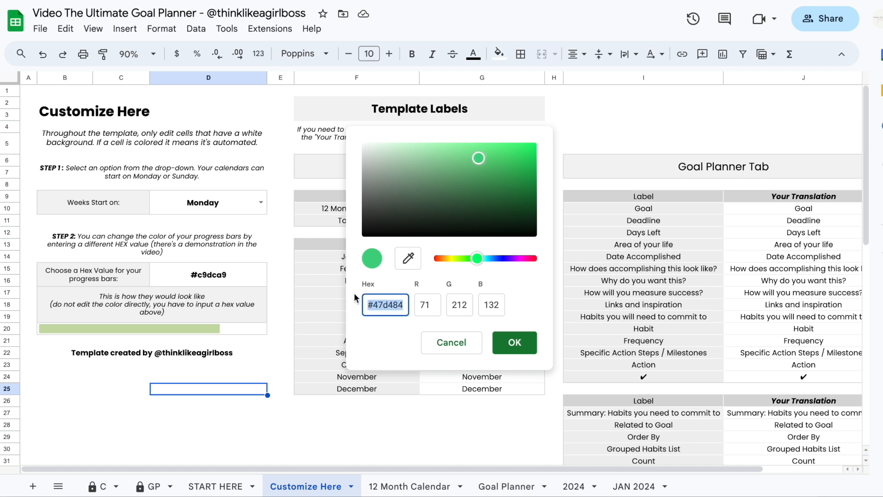
left_click(443, 346)
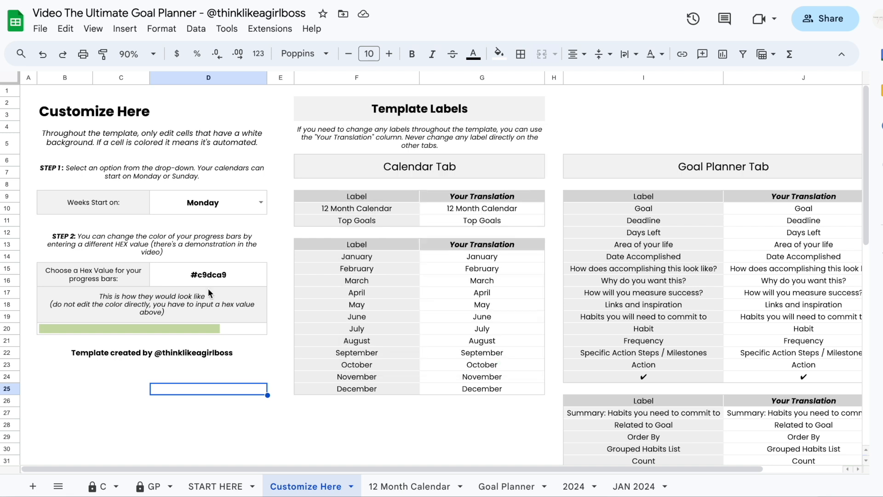
Step: Replace the progress bar hex value with the copied #47d484 and check the preview bar
left_click(203, 274)
key("ctrl+v")
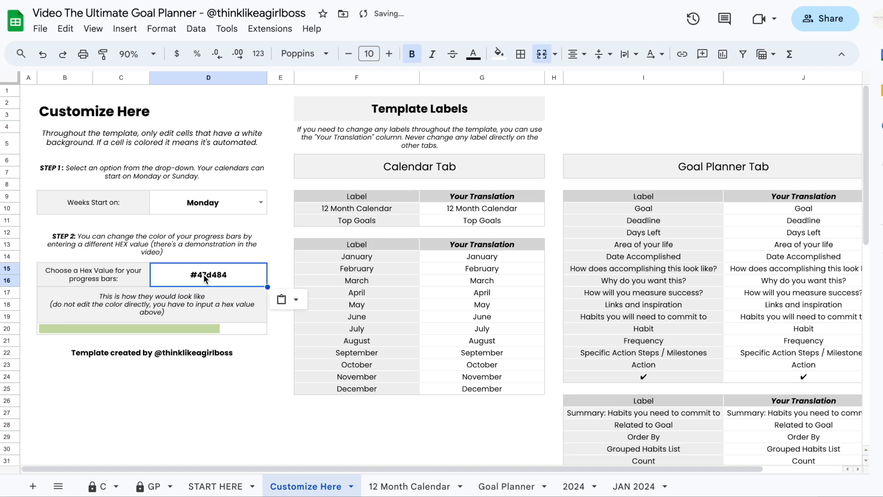
left_click(186, 329)
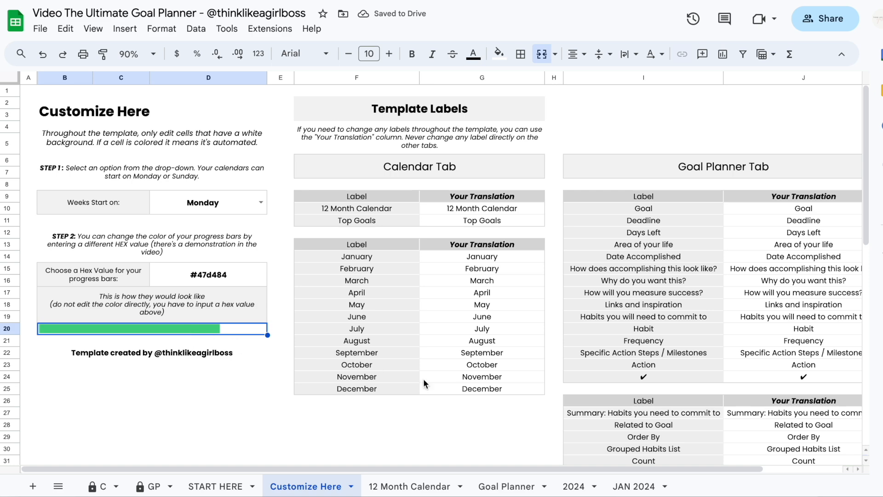
Step: Check the progress bar color on the Goal Planner sheet and undo the hex value change
left_click(503, 489)
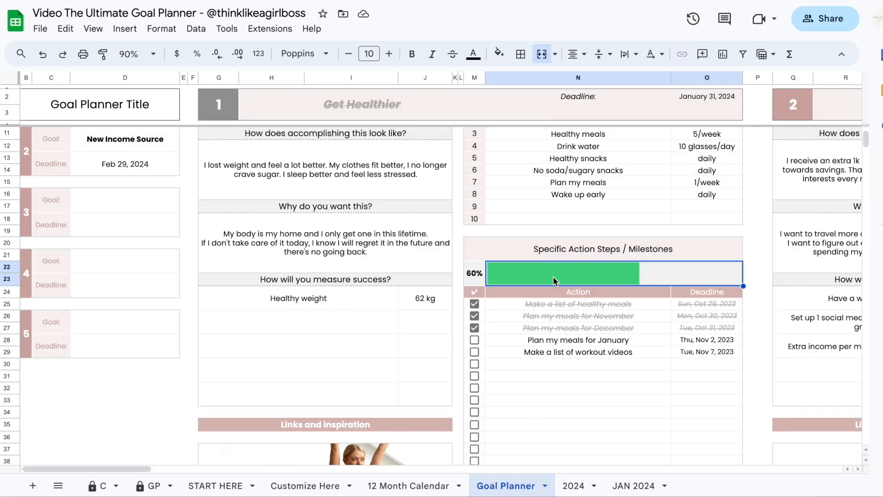
key("ctrl+z")
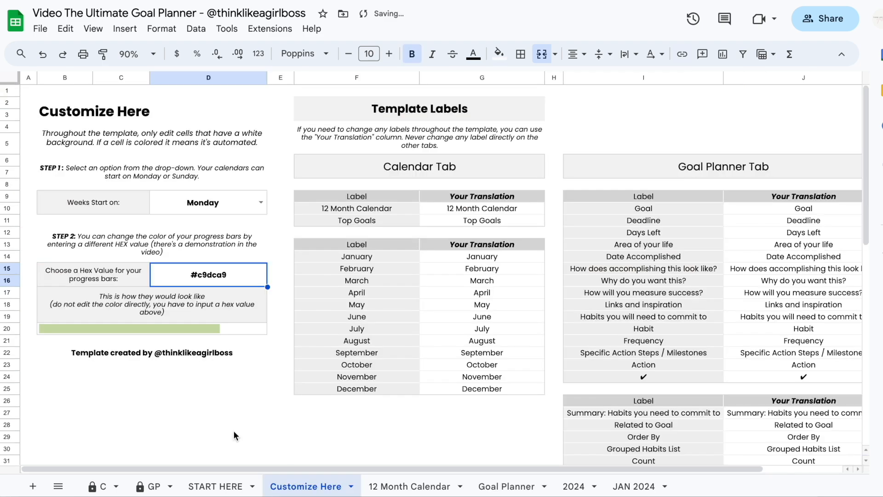
Step: Look through the 12 Month Calendar and Customize Here sheets and the first goal's sections on the Goal Planner sheet
left_click(405, 486)
left_click(309, 487)
left_click_drag(511, 262, 508, 385)
scroll(508, 385, "right", 3)
left_click_drag(647, 207, 645, 374)
scroll(645, 374, "down", 5)
left_click_drag(628, 296, 633, 419)
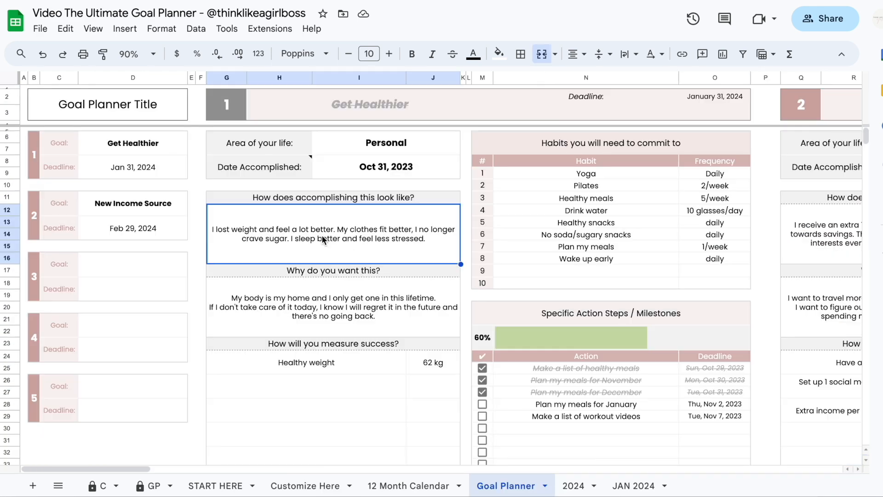
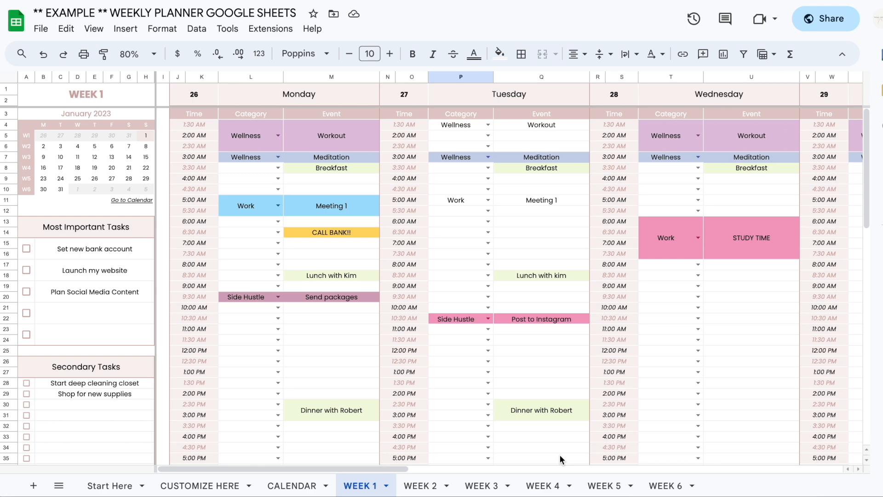
Step: In the Weekly Planner spreadsheet, review the WEEK 1 schedule from Monday through Sunday
scroll(559, 455, "right", 5)
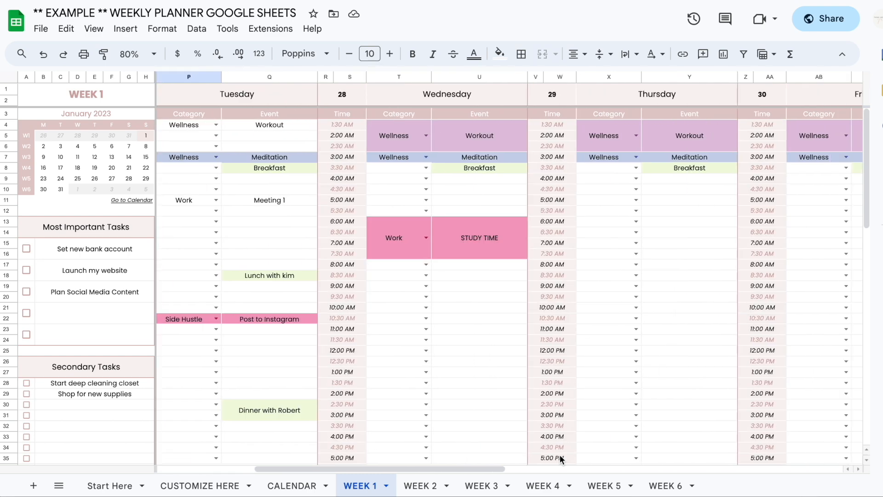
scroll(559, 458, "right", 8)
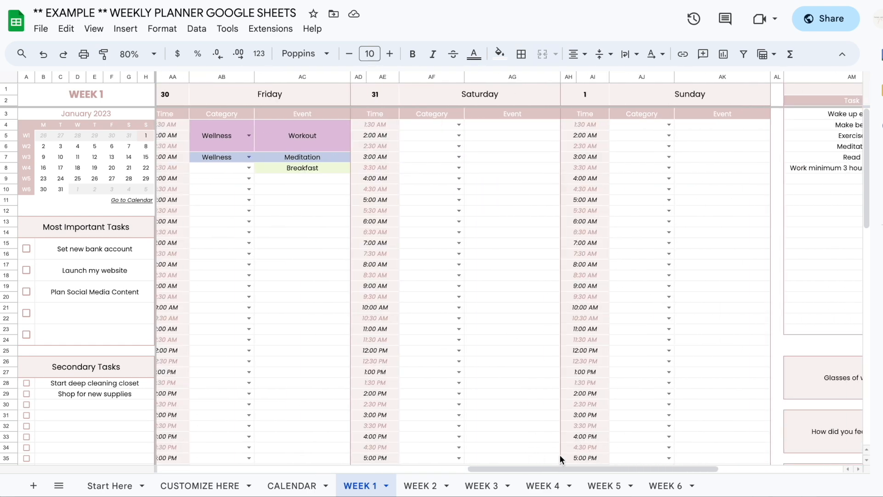
scroll(559, 457, "left", 13)
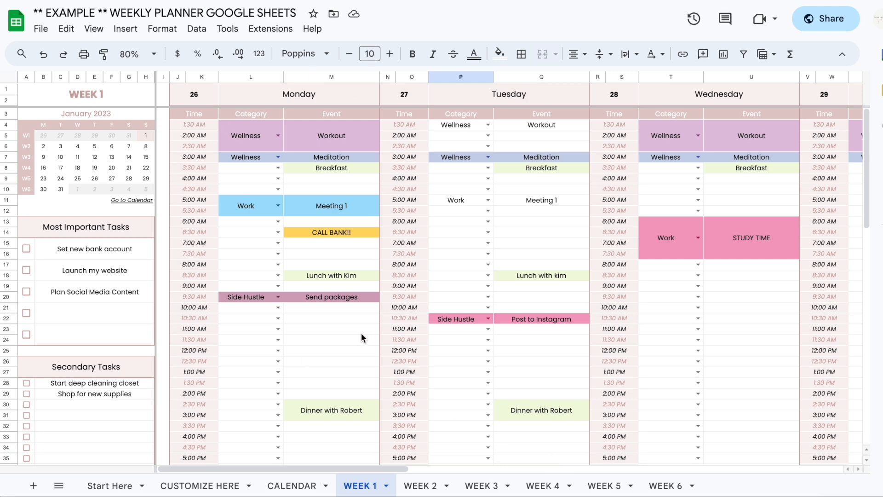
Step: Mark the Cancel HBO and Contact Supplier tasks as completed in Monday's To Do List on WEEK 1
scroll(363, 338, "down", 5)
scroll(361, 332, "down", 3)
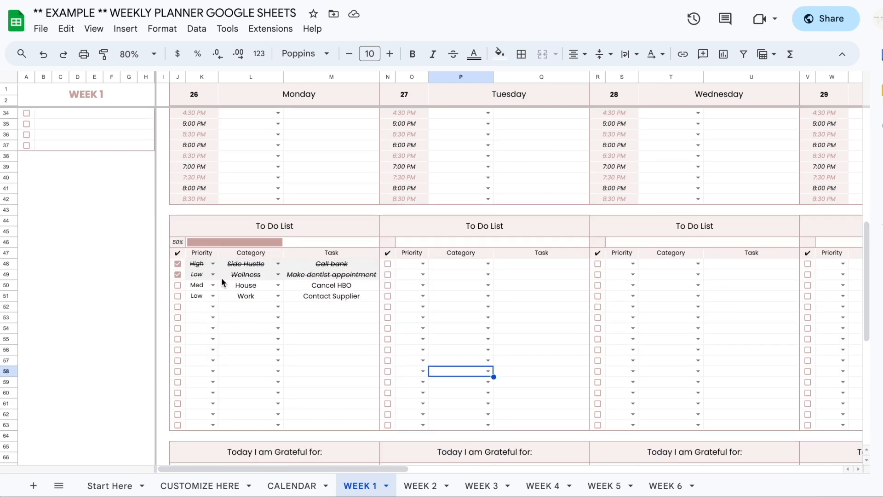
left_click(178, 285)
left_click(178, 296)
scroll(312, 321, "up", 10)
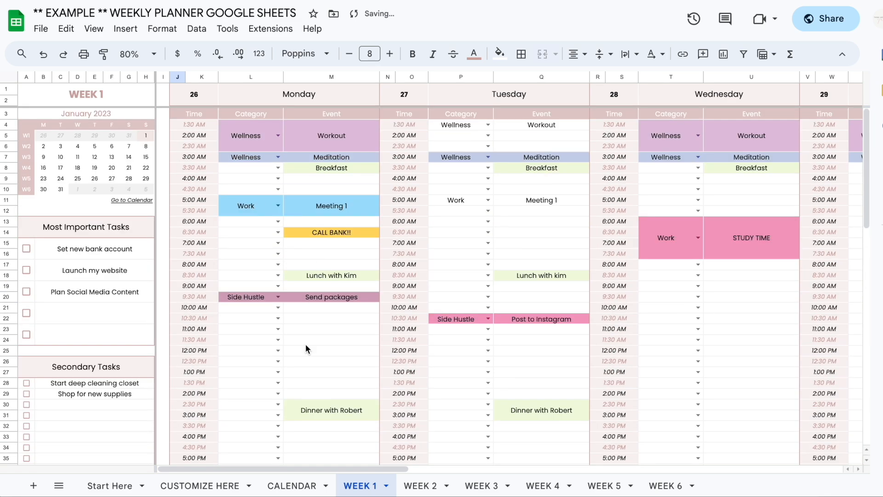
Step: Look through the monthly calendar and the other weekly sheets of the Weekly Planner
left_click(292, 485)
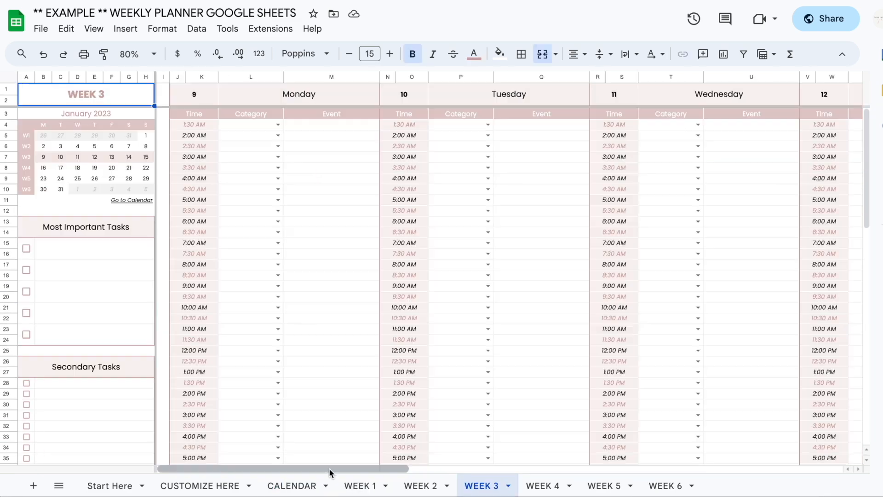
left_click(360, 486)
left_click(416, 487)
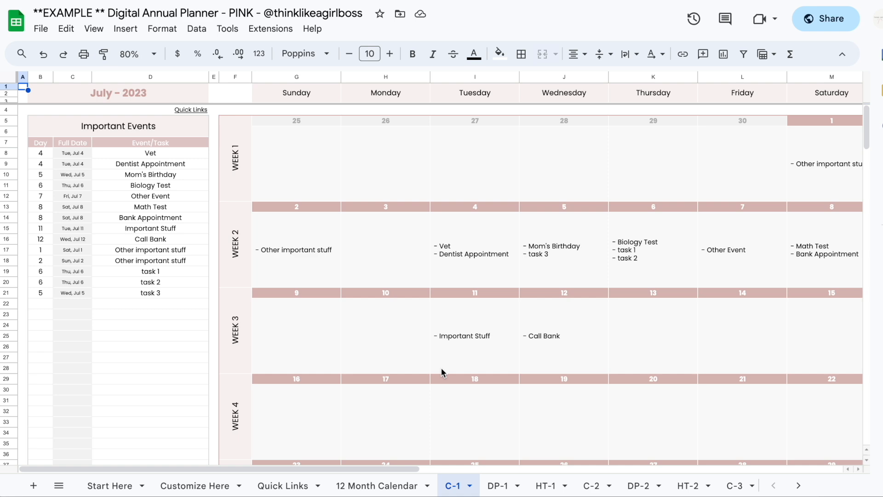
Step: In the Digital Annual Planner spreadsheet, review the July 2023 calendar on C-1 and the daily to-do lists on DP-1
scroll(564, 334, "right", 10)
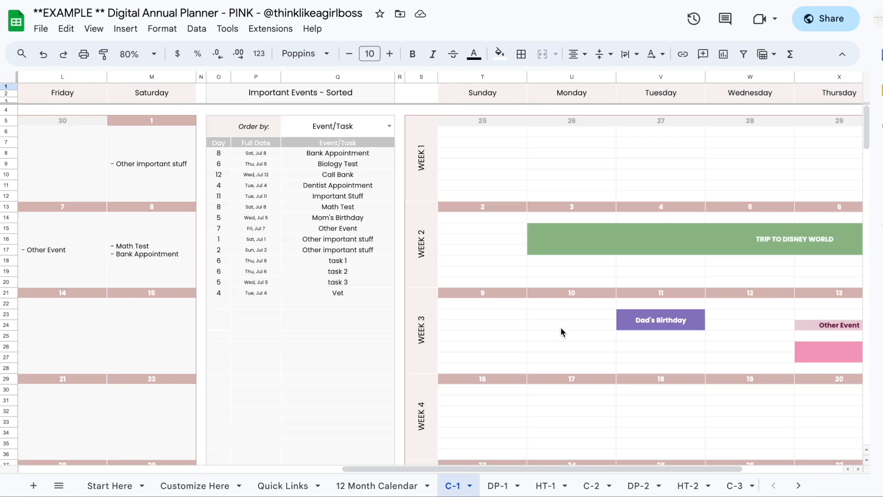
left_click(498, 485)
scroll(530, 353, "down", 5)
scroll(530, 352, "down", 3)
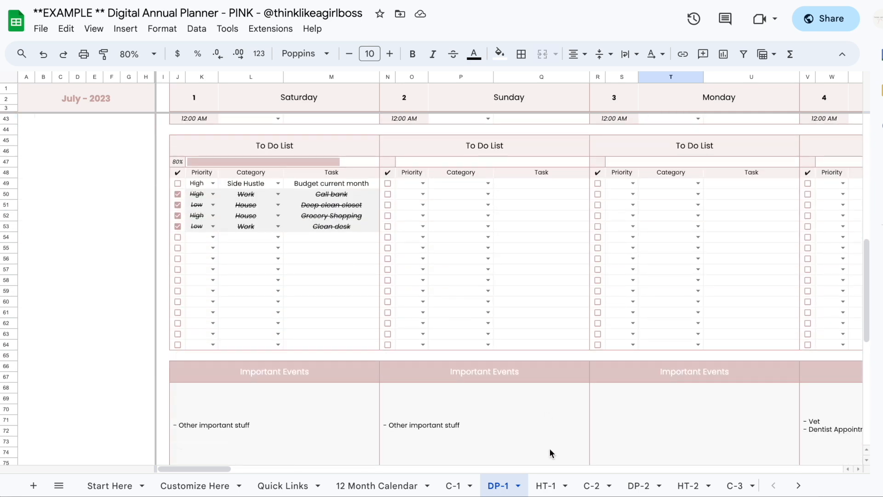
Step: On HT-1, mark Wake up early done for July 12, and Social Media off at 9:00 pm and Read for July 13
left_click(547, 485)
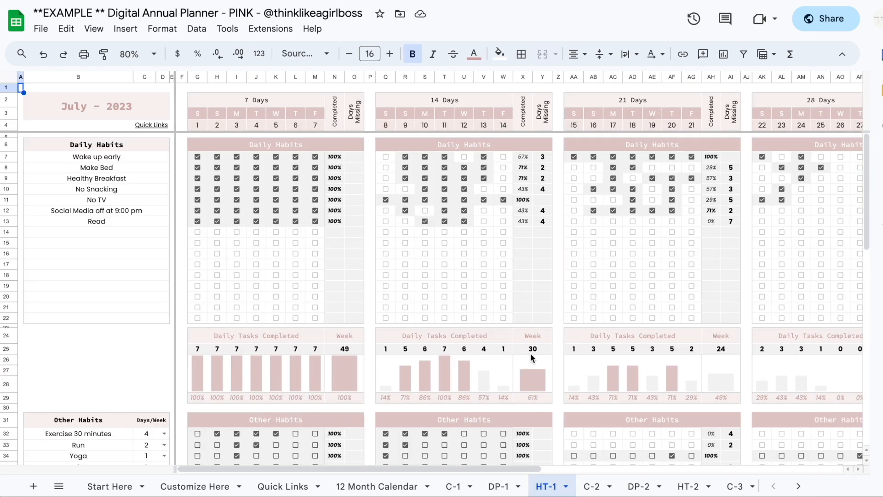
left_click(464, 156)
left_click(484, 210)
left_click(484, 221)
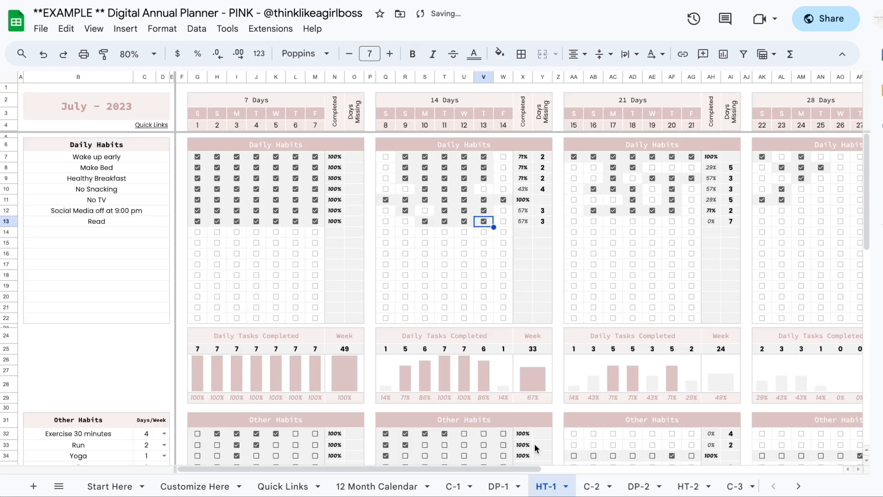
Step: Browse the list of remaining monthly calendar, daily planner and habit tracker sheets in the Digital Annual Planner
scroll(541, 487, "down", 2)
scroll(540, 489, "down", 8)
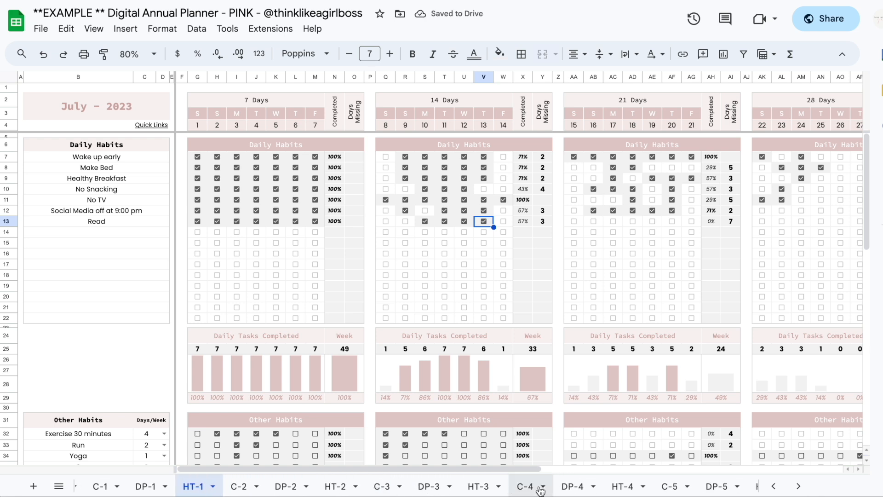
scroll(540, 488, "down", 2)
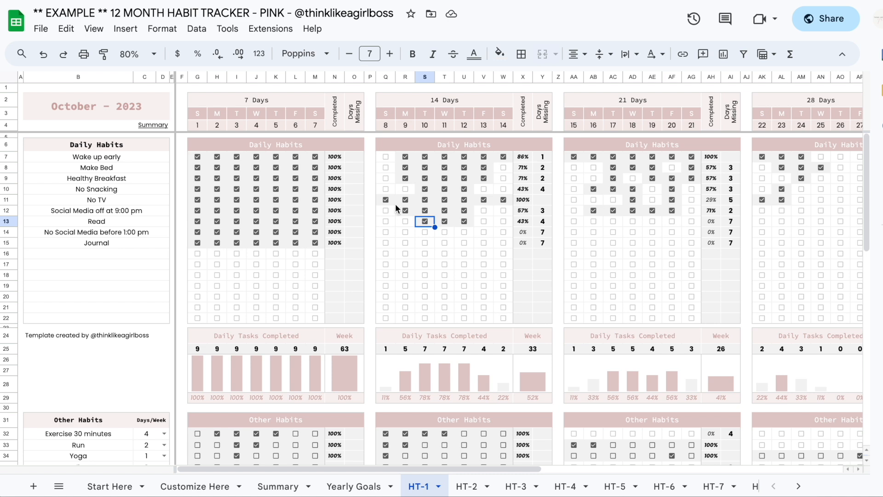
Step: In the 12 Month Habit Tracker spreadsheet, look at the HT-2 and HT-3 sheets and return to HT-1
left_click(467, 486)
left_click(517, 486)
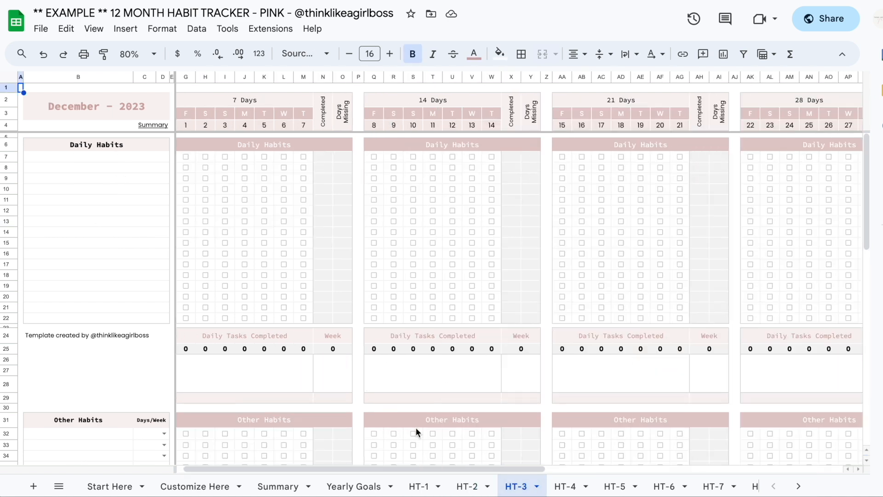
left_click(418, 486)
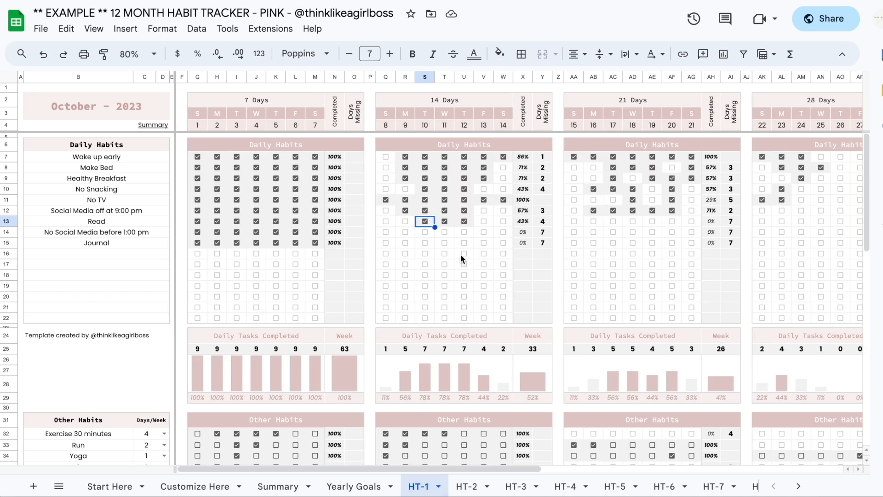
Step: Mark Social Media off at 9:00 pm, Read and No Snacking as done for October 13 on HT-1
left_click(483, 210)
left_click(483, 220)
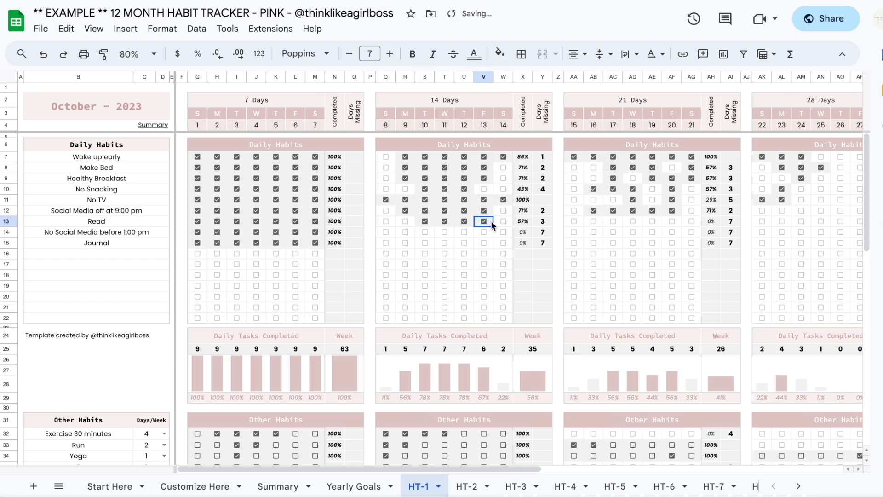
left_click(484, 189)
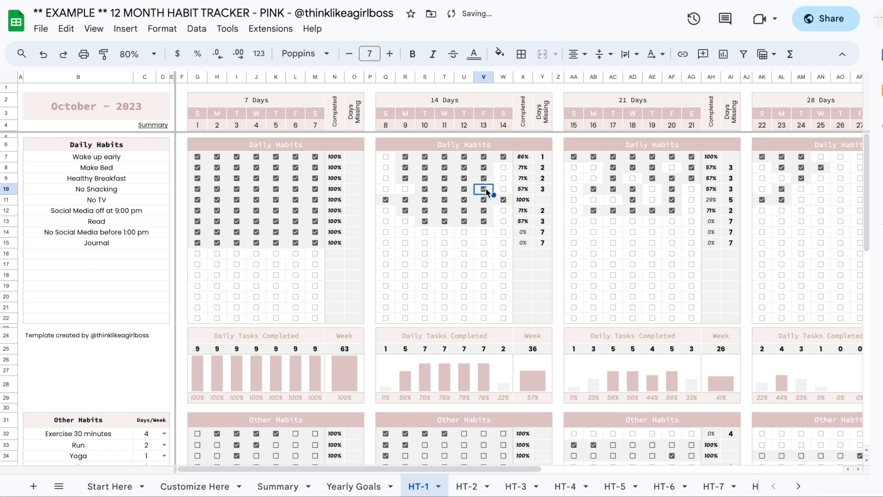